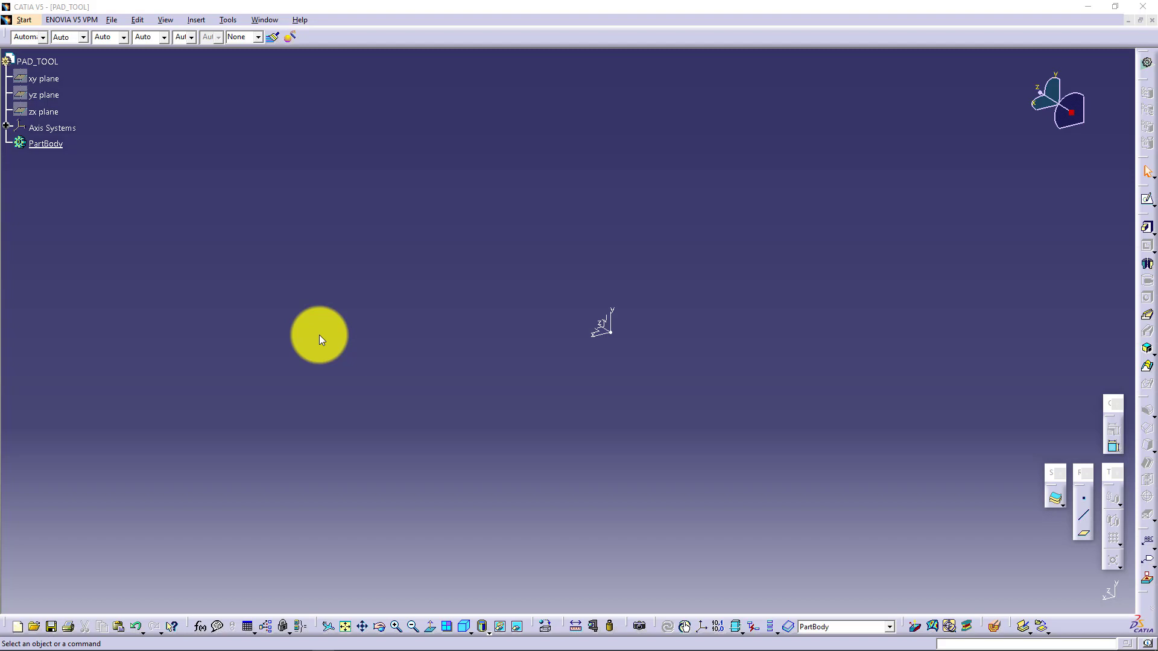
Sketch a rectangle enclosing the origin on the zx plane and exit the sketch.
{"action": "left_click", "coordinate": [1033, 318]}
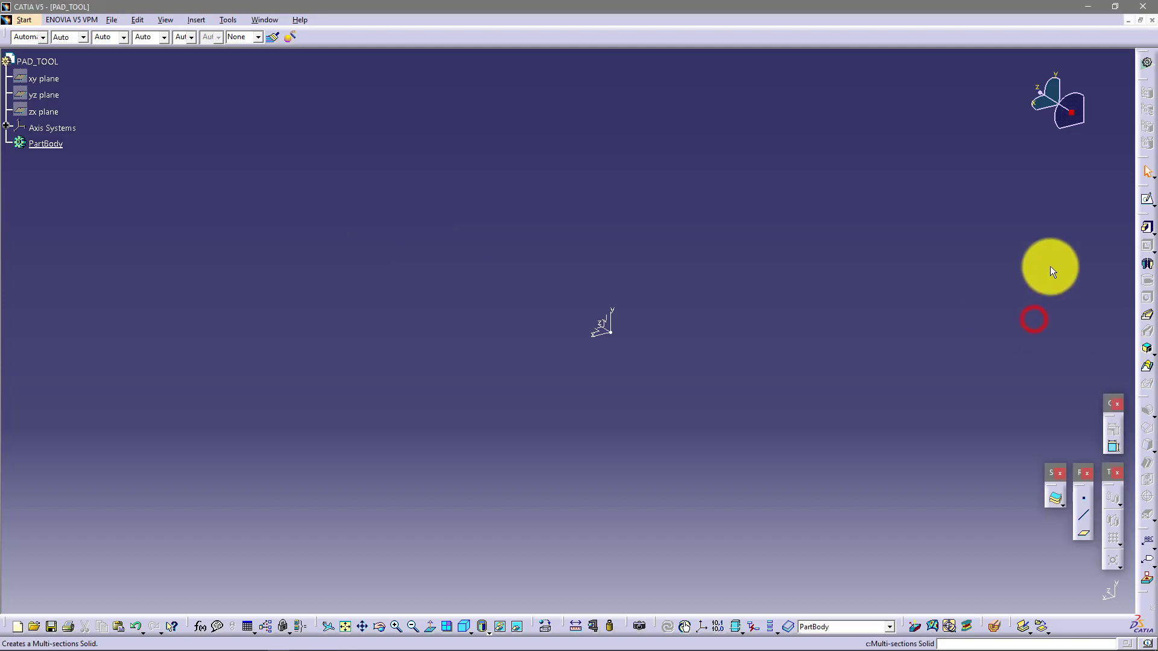
{"action": "left_click", "coordinate": [1147, 199]}
{"action": "left_click", "coordinate": [597, 331]}
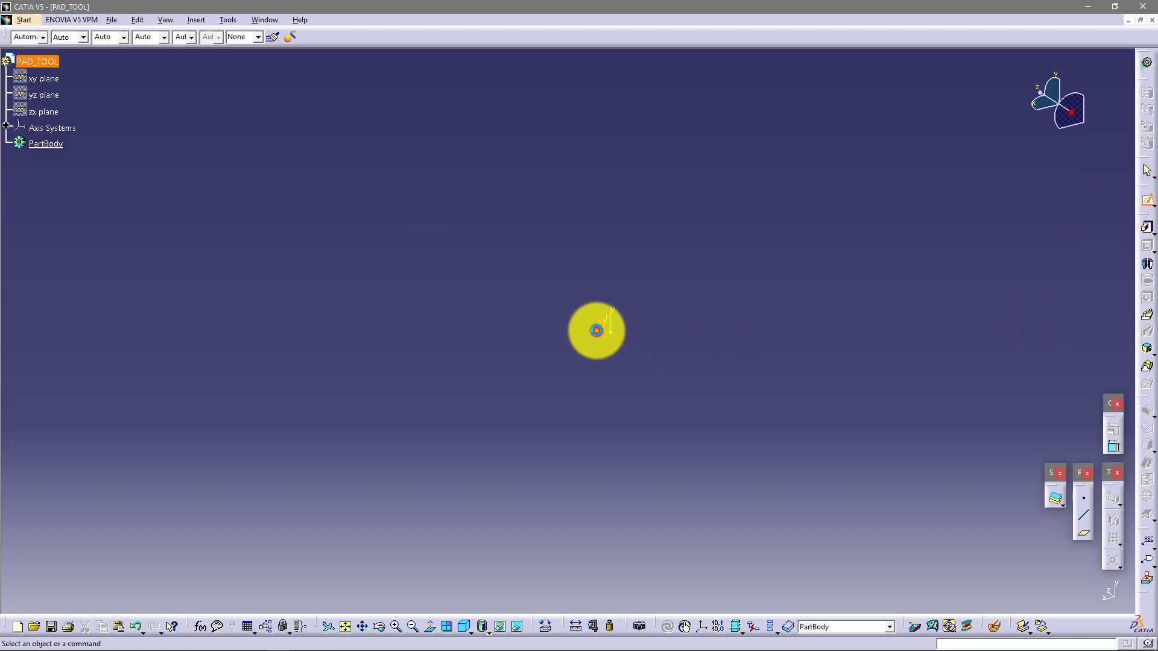
{"action": "left_click", "coordinate": [1148, 332]}
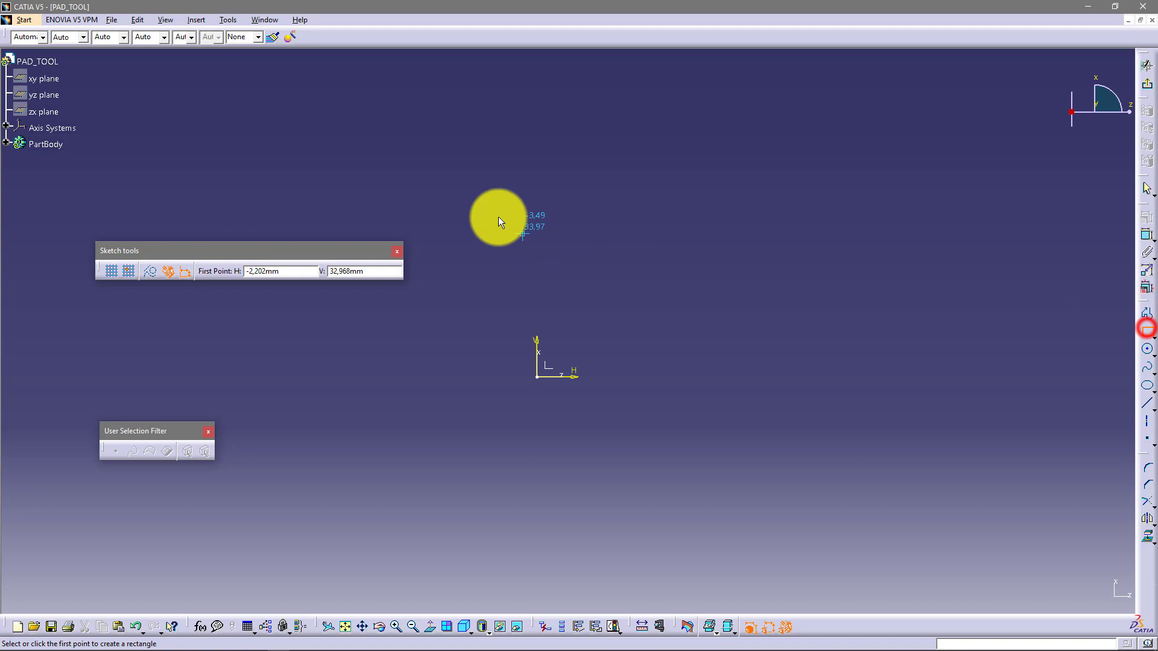
{"action": "left_click", "coordinate": [384, 206]}
{"action": "left_click", "coordinate": [841, 505]}
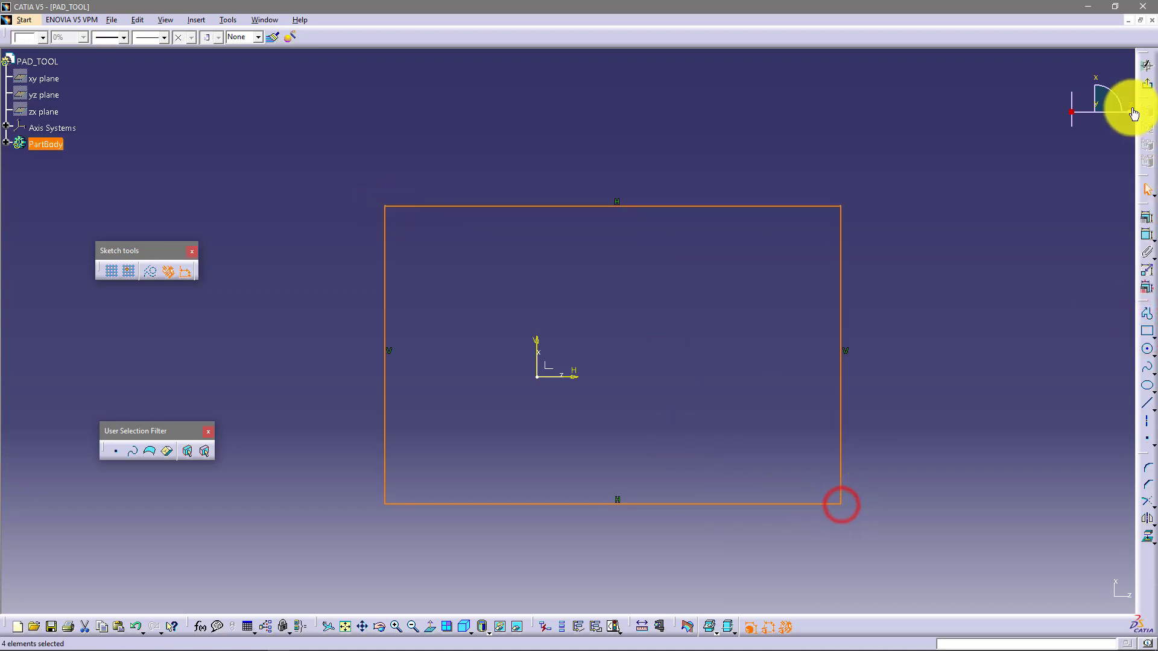
{"action": "left_click", "coordinate": [1146, 85]}
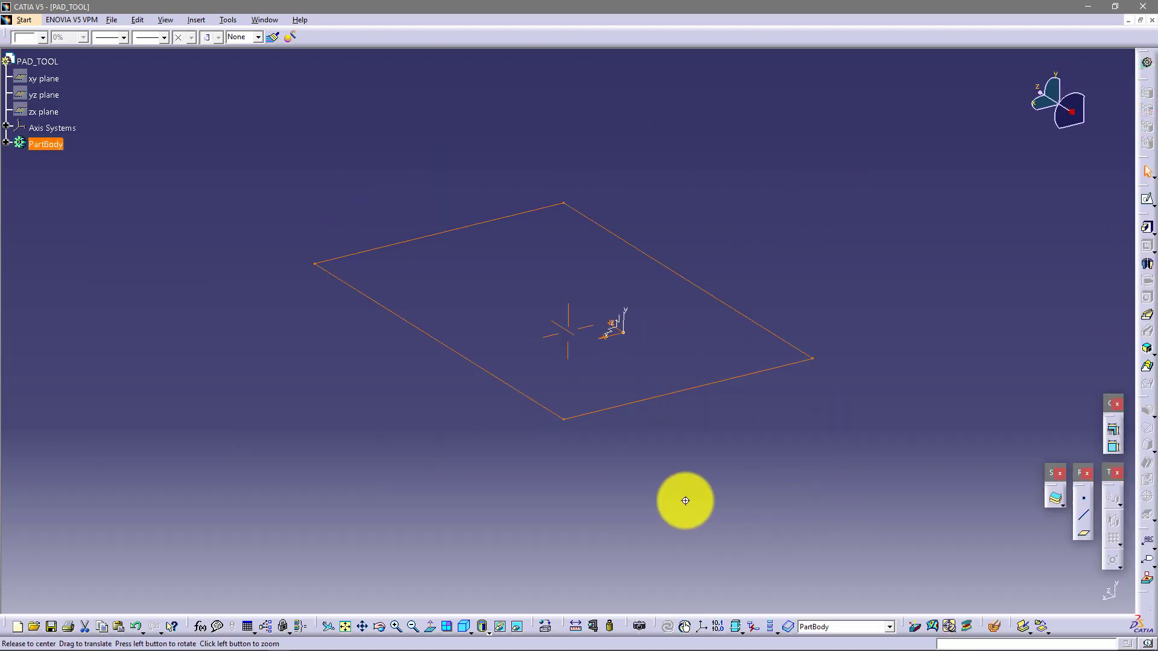
{"action": "middle_click_drag", "start_coordinate": [685, 500], "coordinate": [737, 433]}
{"action": "mouse_move", "coordinate": [359, 347]}
{"action": "middle_mouse_down"}
{"action": "mouse_move", "coordinate": [507, 344]}
{"action": "mouse_move", "coordinate": [543, 359]}
{"action": "middle_mouse_up"}
{"action": "mouse_move", "coordinate": [459, 452]}
{"action": "middle_mouse_down"}
{"action": "mouse_move", "coordinate": [573, 325]}
{"action": "mouse_move", "coordinate": [610, 233]}
{"action": "mouse_move", "coordinate": [647, 276]}
{"action": "middle_mouse_up"}
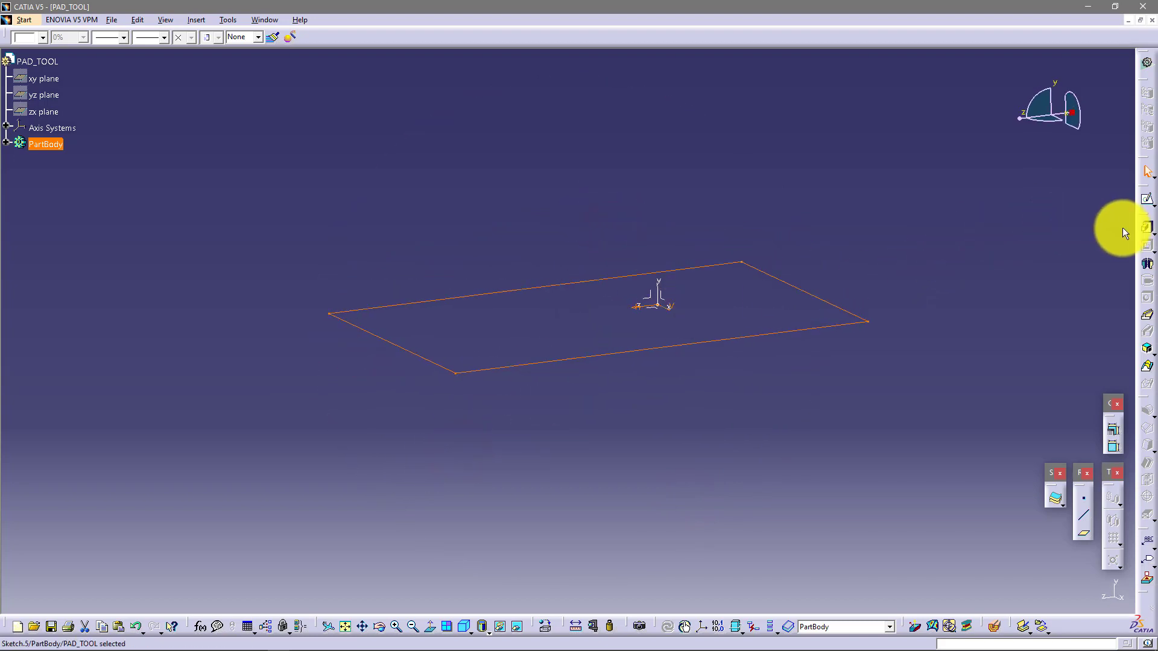
{"action": "left_click", "coordinate": [1148, 229]}
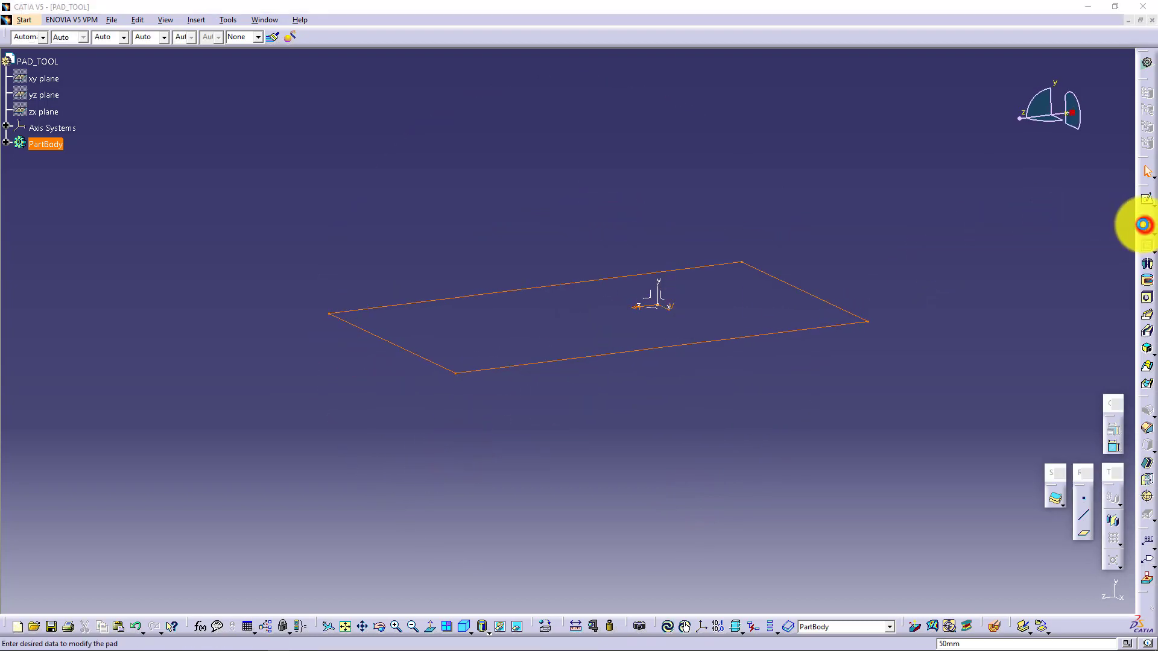
{"action": "left_click", "coordinate": [511, 320]}
{"action": "key", "text": "Escape"}
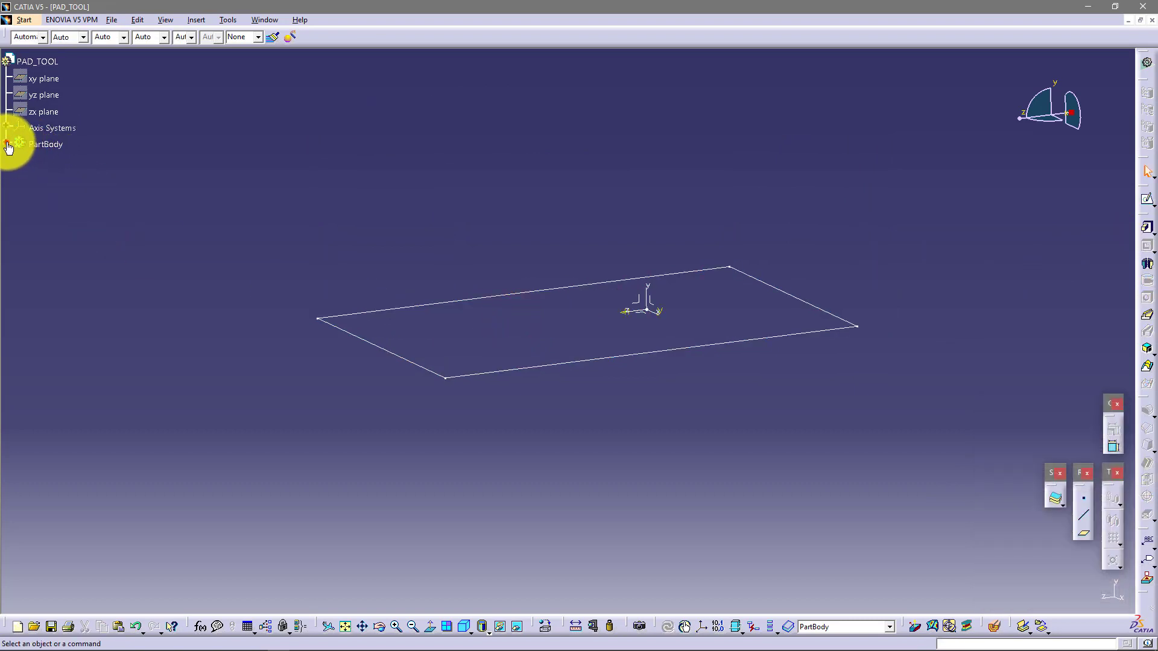
{"action": "left_click", "coordinate": [7, 142]}
{"action": "left_click", "coordinate": [63, 163]}
{"action": "left_click", "coordinate": [181, 163]}
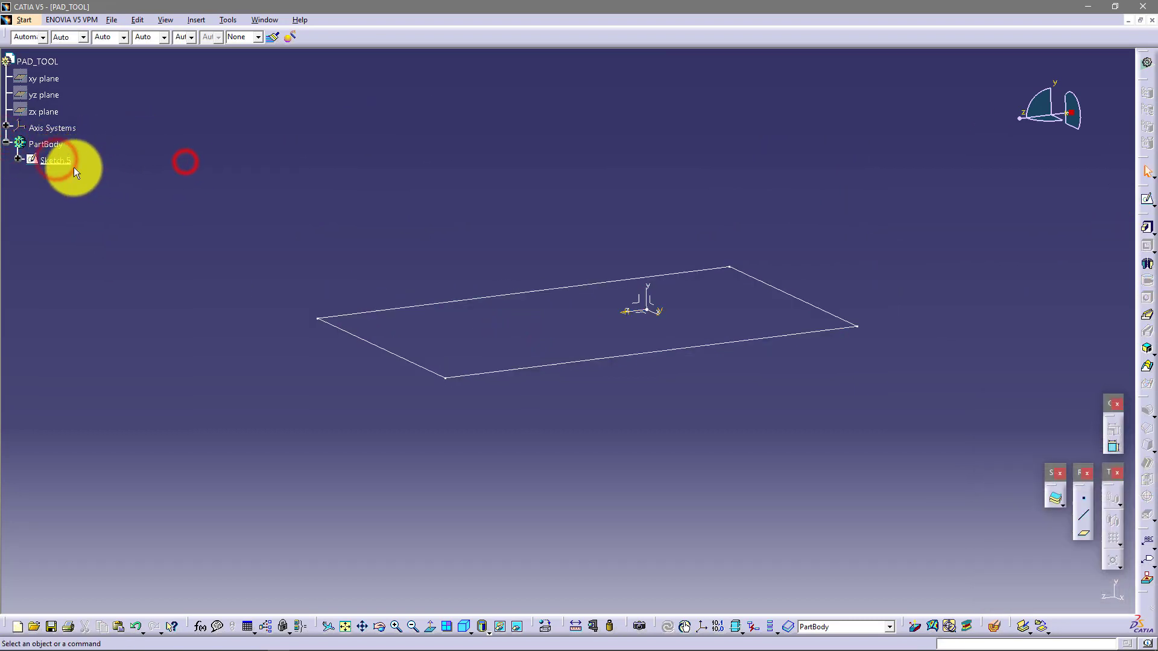
{"action": "left_click", "coordinate": [58, 160]}
{"action": "left_click", "coordinate": [1147, 232]}
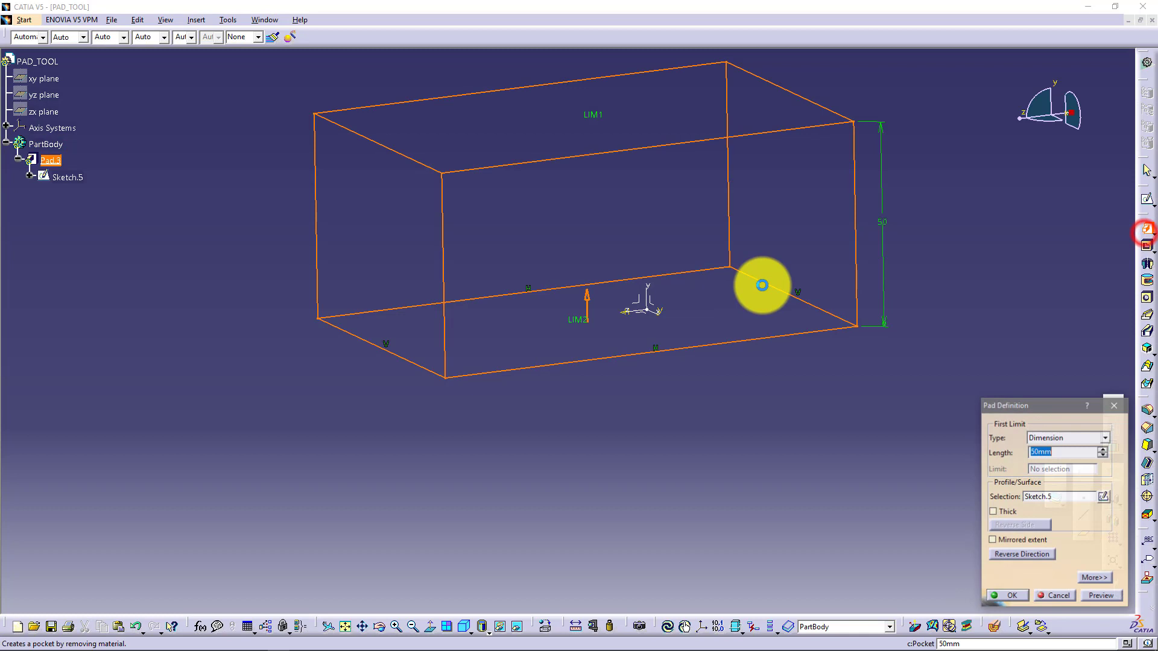
{"action": "key", "text": "Escape"}
{"action": "left_click", "coordinate": [247, 256]}
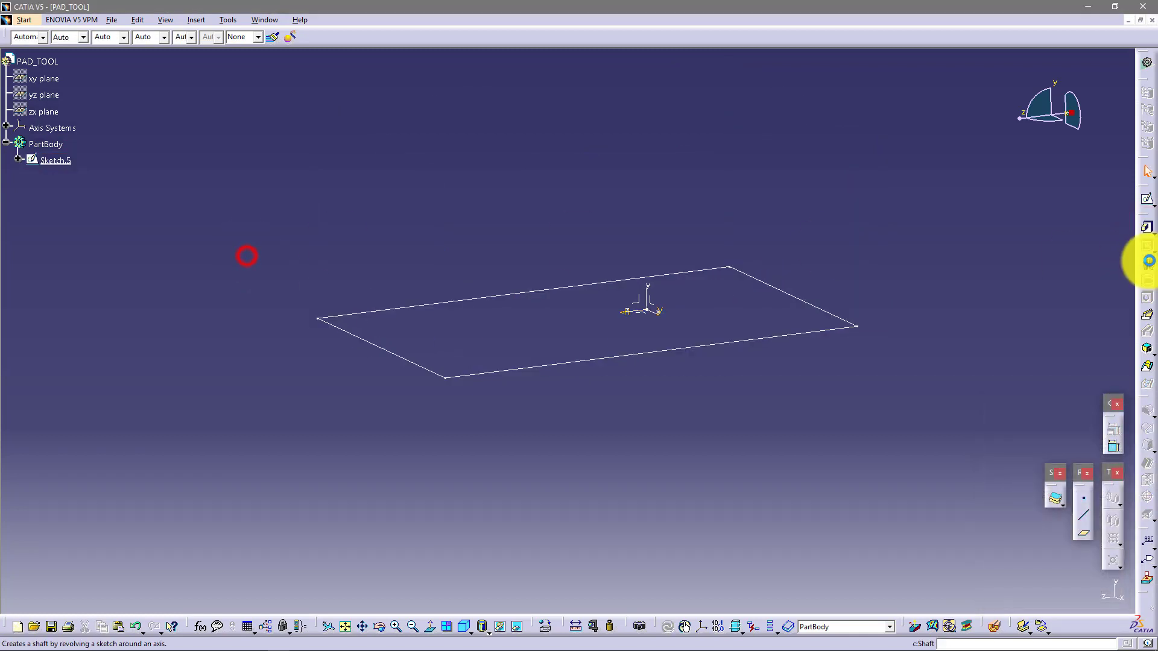
Extrude the rectangle sketch with the Pad tool to a length of 49 mm.
{"action": "left_click", "coordinate": [1147, 228]}
{"action": "left_click", "coordinate": [804, 335]}
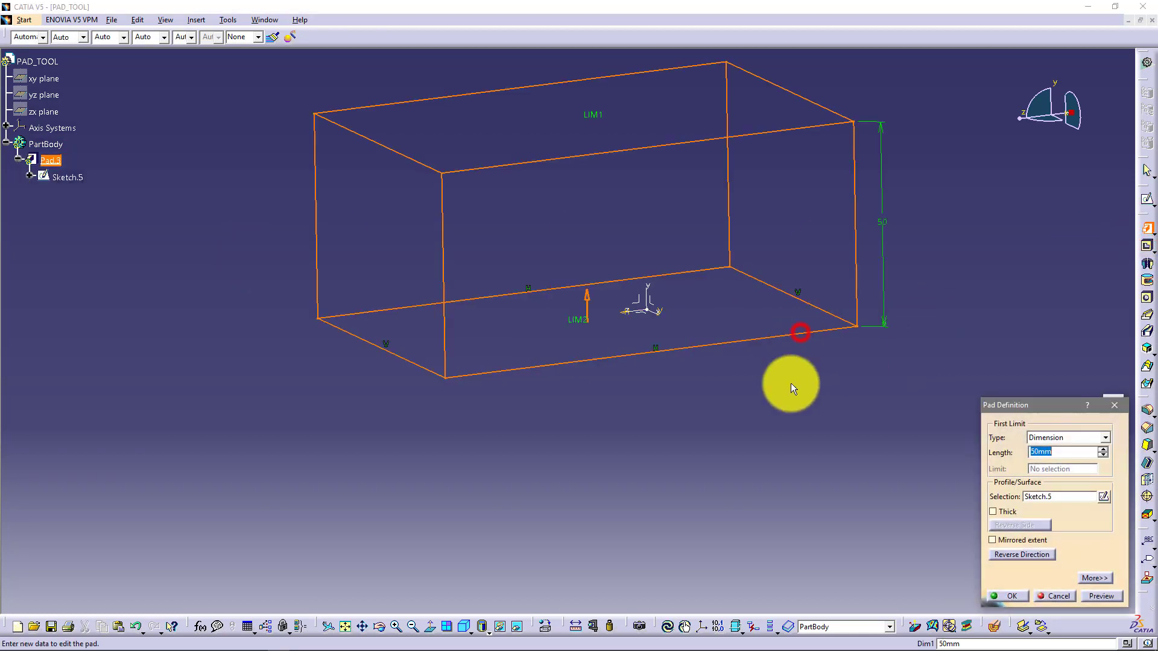
{"action": "middle_click_drag", "start_coordinate": [792, 372], "coordinate": [744, 338]}
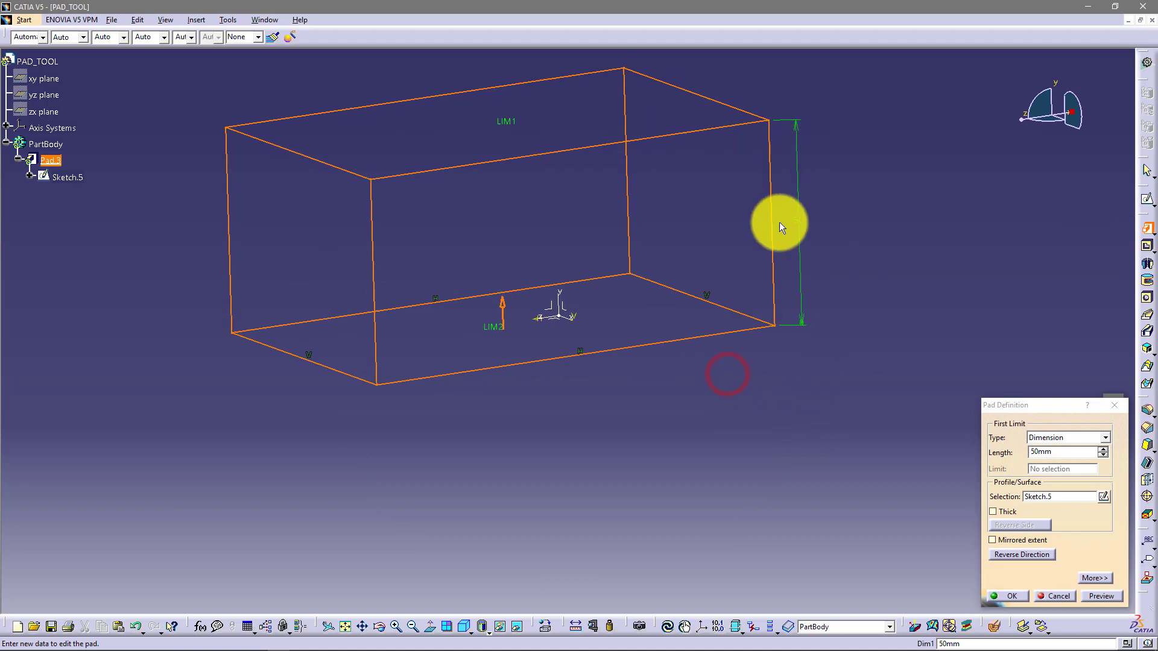
{"action": "left_click", "coordinate": [1059, 452]}
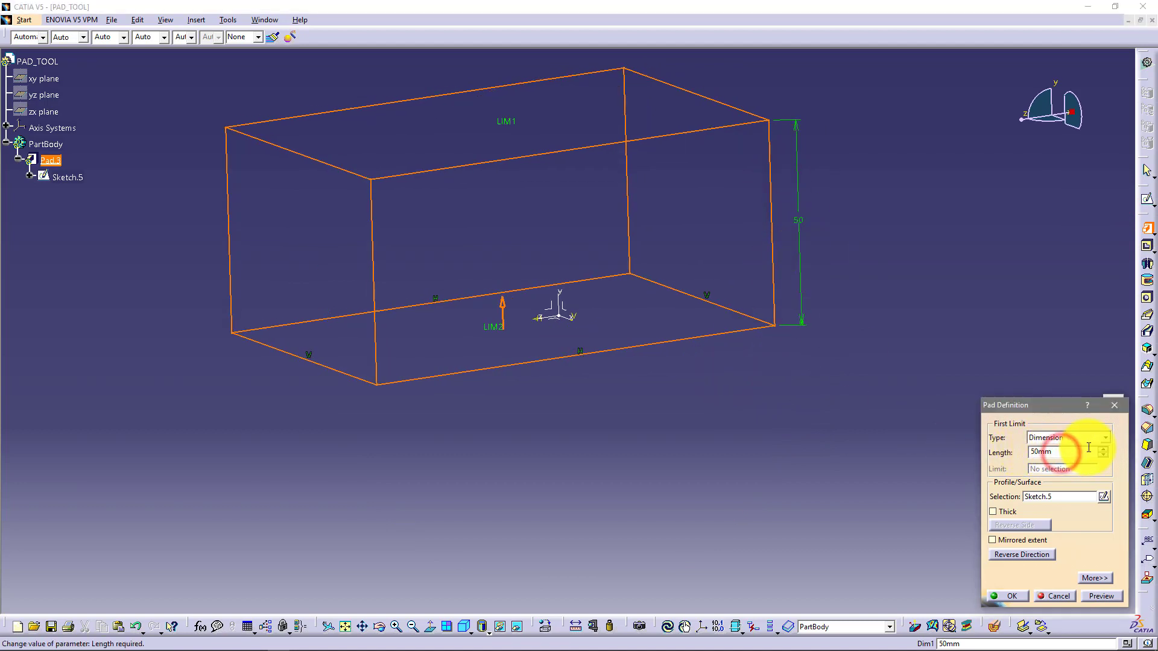
{"action": "scroll", "coordinate": [1088, 448], "scroll_direction": "up", "scroll_amount": 10}
{"action": "scroll", "coordinate": [1089, 448], "scroll_direction": "up", "scroll_amount": 7}
{"action": "scroll", "coordinate": [1089, 447], "scroll_direction": "down", "scroll_amount": 20}
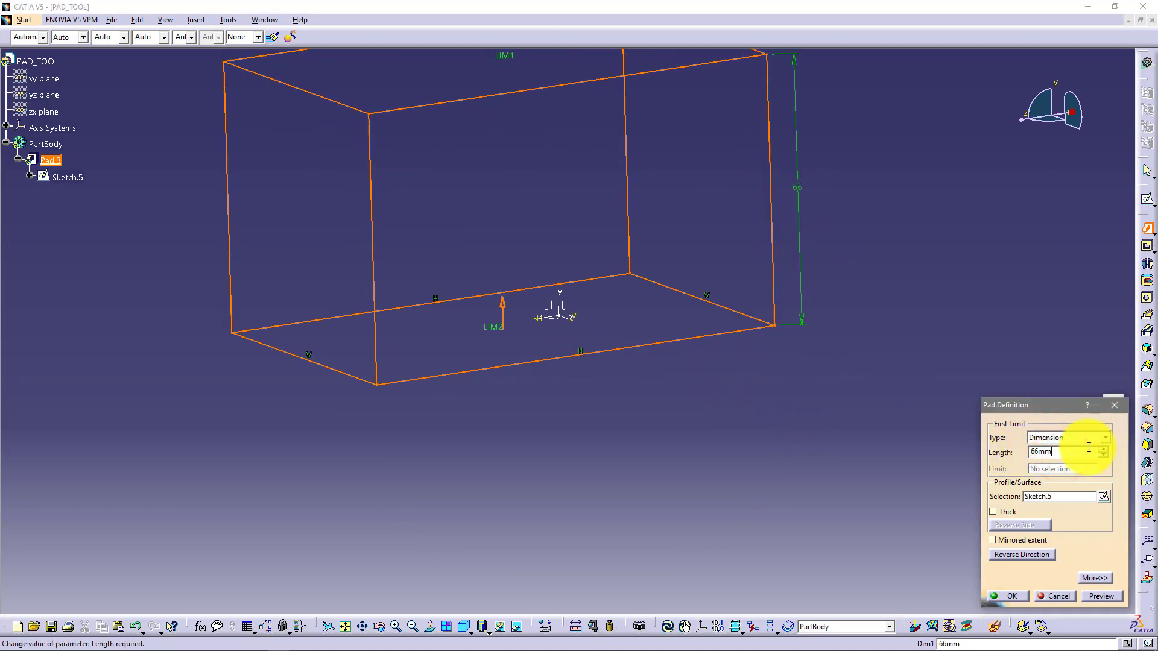
{"action": "scroll", "coordinate": [1088, 448], "scroll_direction": "up", "scroll_amount": 3}
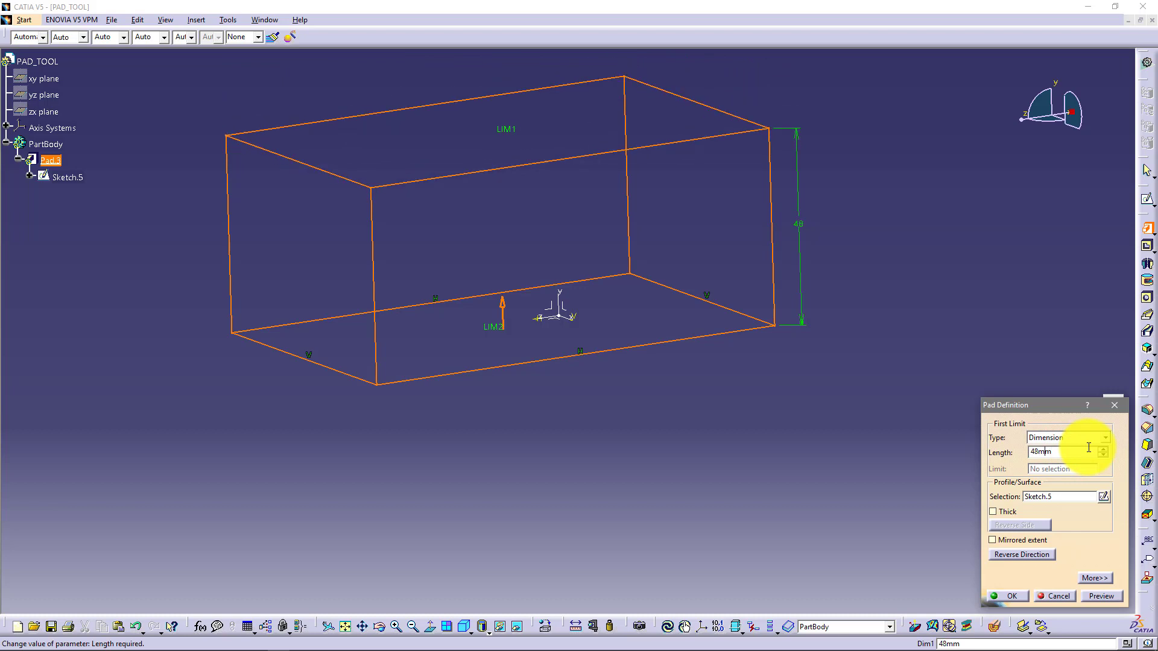
{"action": "left_click", "coordinate": [1022, 595]}
{"action": "left_click", "coordinate": [742, 476]}
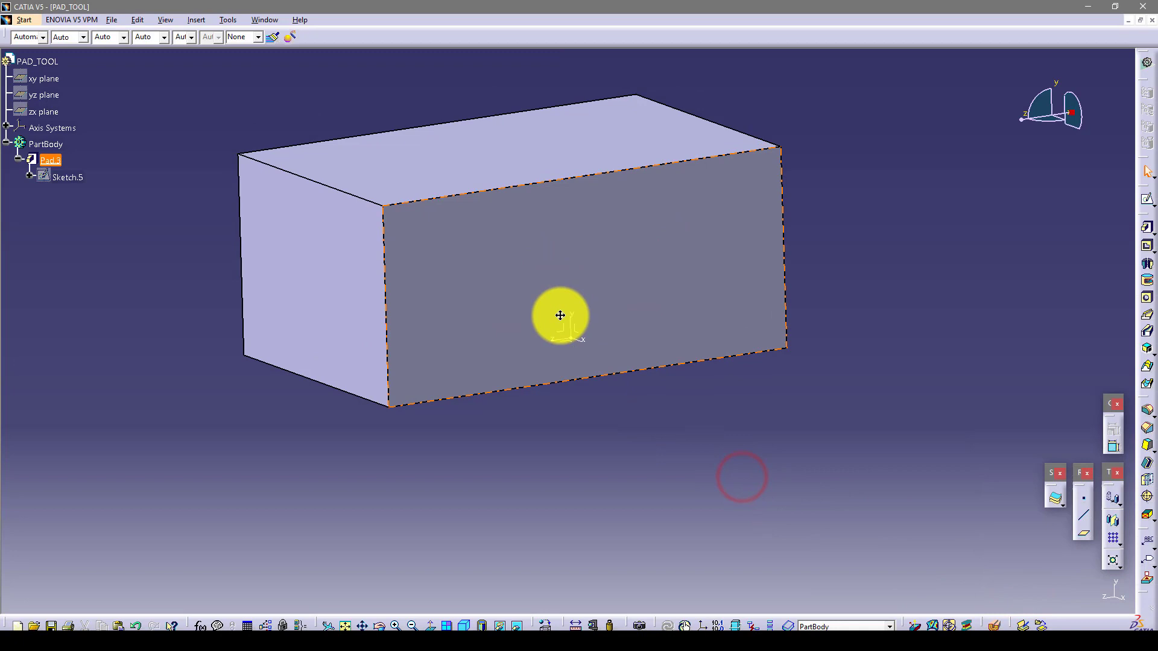
Edit the pad, reverse its direction and switch it back, and enable Mirrored extent.
{"action": "middle_click_drag", "start_coordinate": [561, 316], "coordinate": [439, 186]}
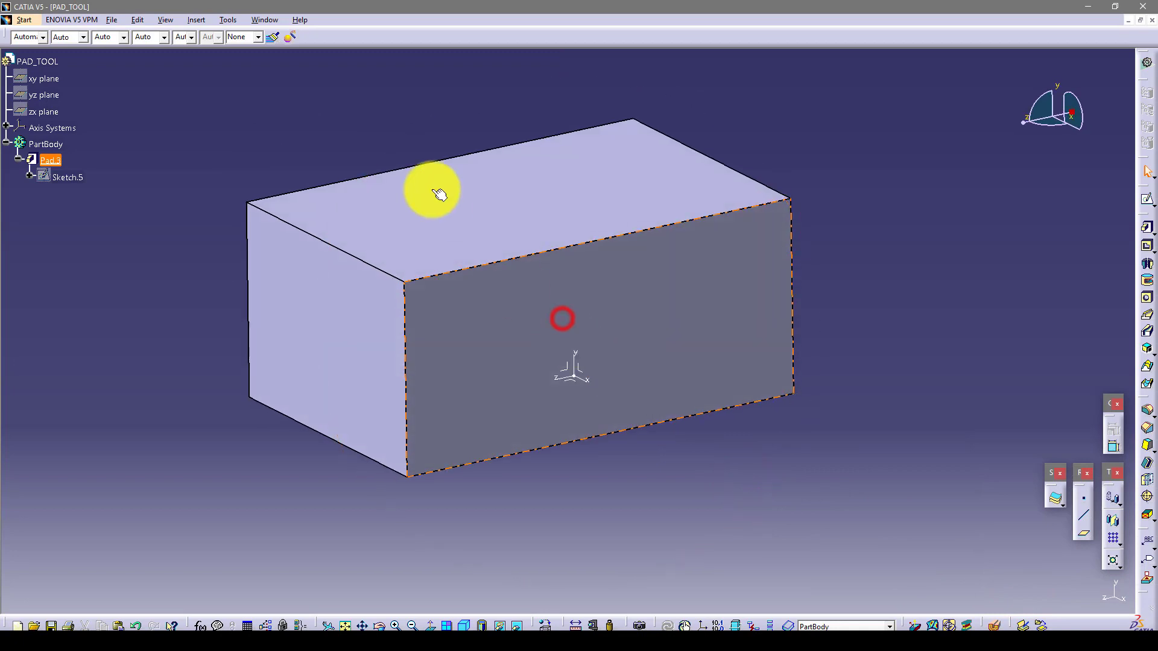
{"action": "double_click", "coordinate": [57, 160]}
{"action": "middle_click_drag", "start_coordinate": [445, 254], "coordinate": [436, 187]}
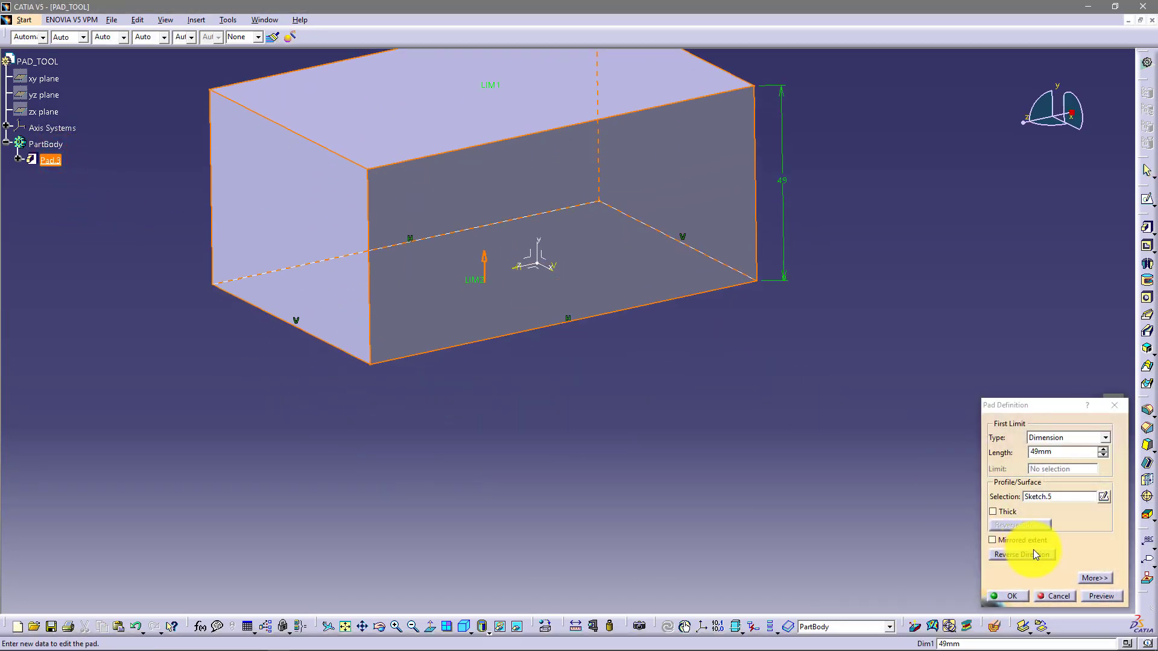
{"action": "left_click", "coordinate": [1027, 553]}
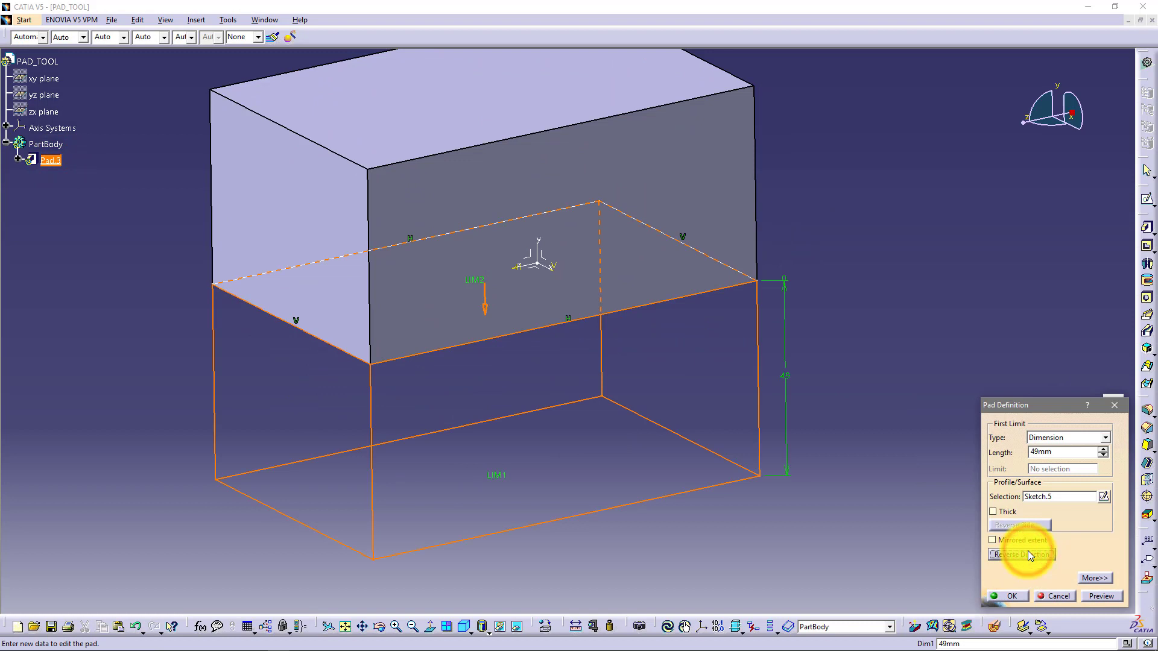
{"action": "left_click", "coordinate": [1027, 553]}
{"action": "left_click", "coordinate": [1030, 540]}
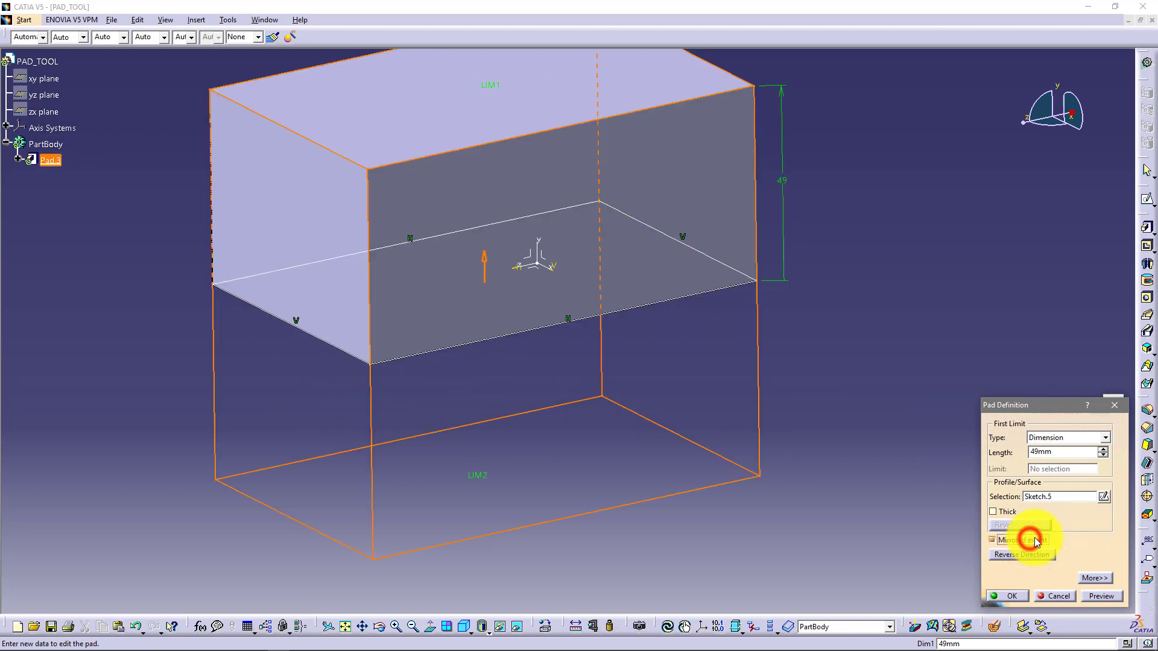
{"action": "left_click", "coordinate": [699, 368]}
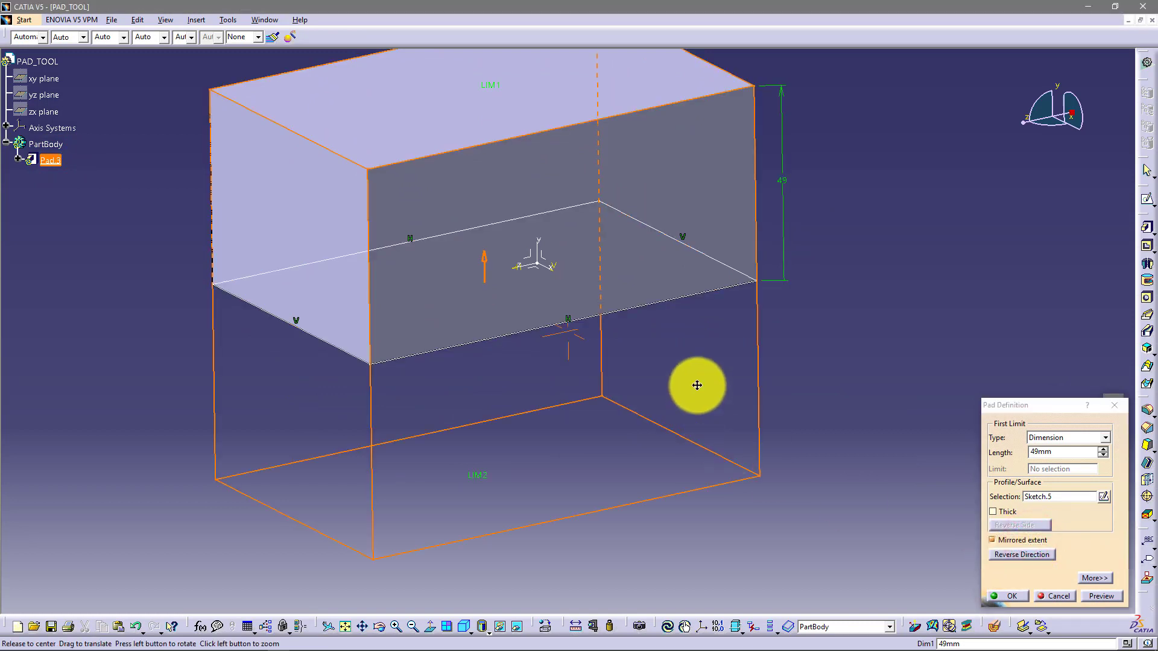
Set the mirrored pad's length to 25 mm and apply the definition.
{"action": "double_click", "coordinate": [1067, 454]}
{"action": "type", "text": "25"}
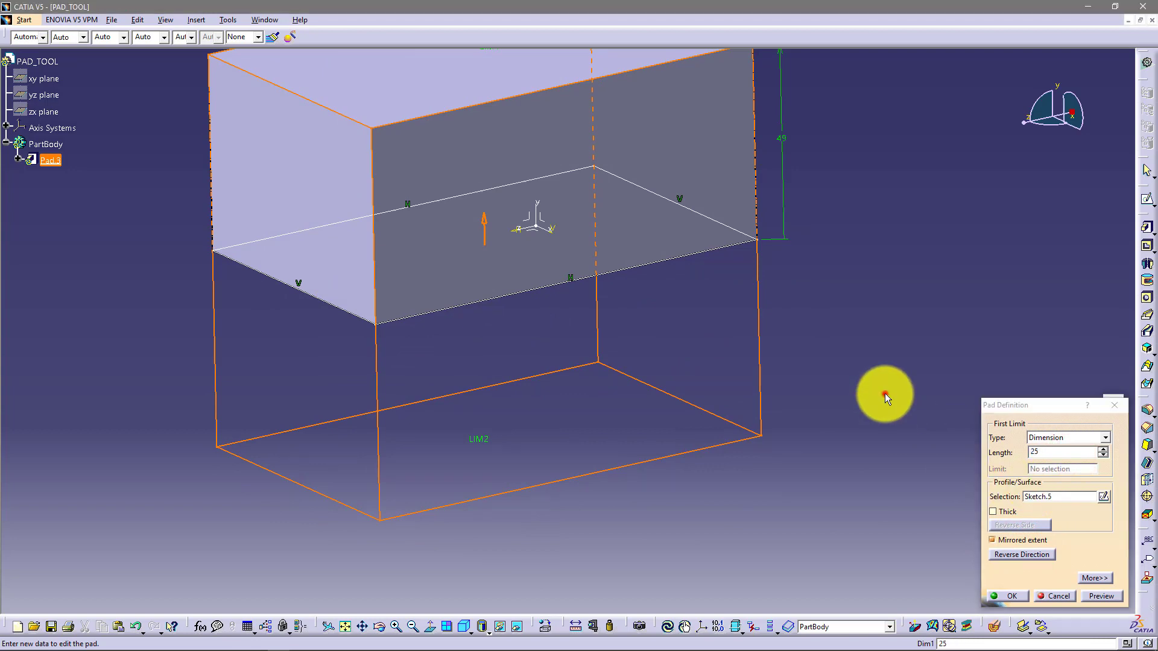
{"action": "left_click", "coordinate": [885, 393]}
{"action": "middle_click_drag", "start_coordinate": [732, 284], "coordinate": [770, 333]}
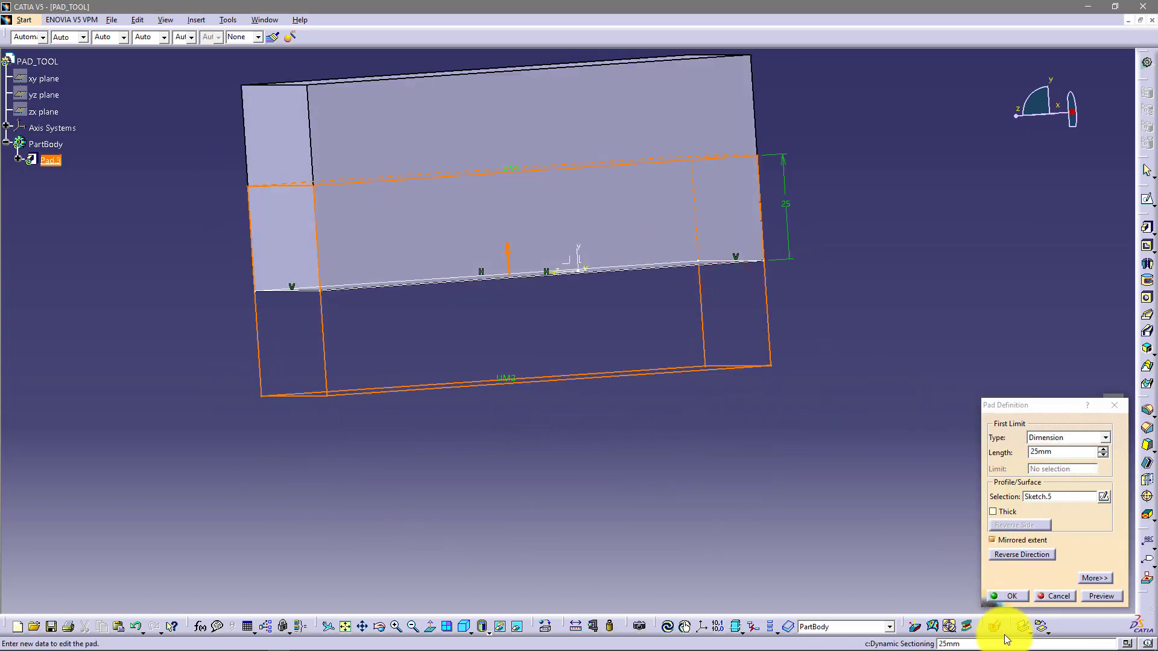
{"action": "left_click", "coordinate": [1013, 596]}
{"action": "left_click", "coordinate": [850, 512]}
Reopen the pad's definition and examine the available first-limit types without changing them.
{"action": "middle_click_drag", "start_coordinate": [325, 151], "coordinate": [413, 263]}
{"action": "double_click", "coordinate": [414, 263]}
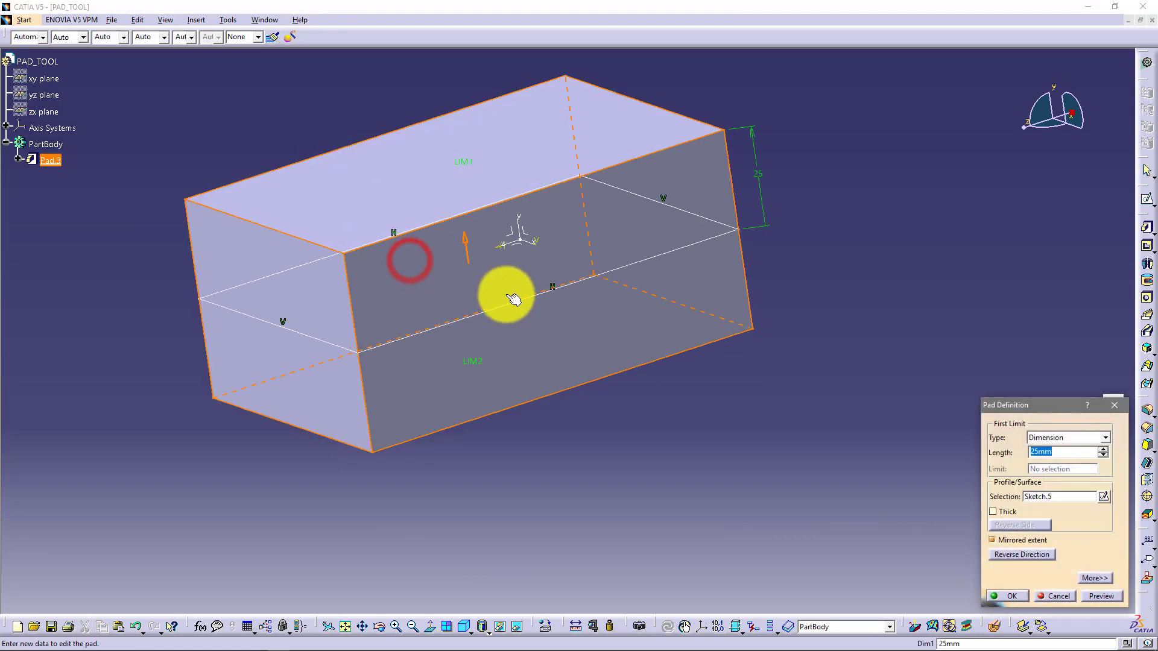
{"action": "middle_click_drag", "start_coordinate": [571, 306], "coordinate": [565, 301]}
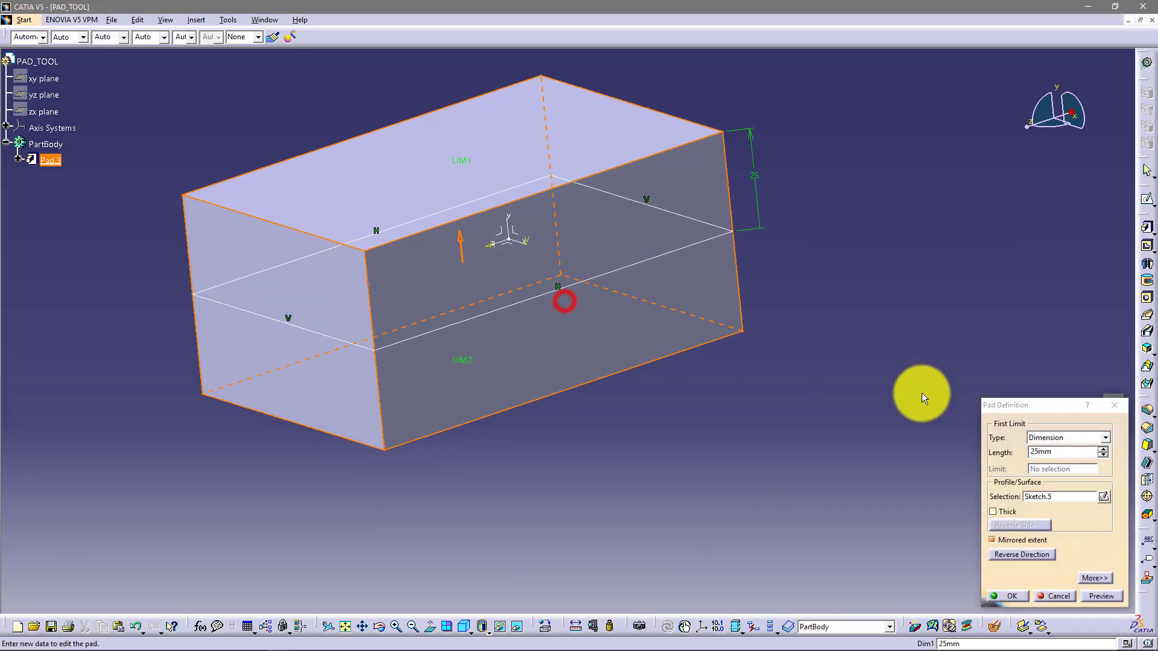
{"action": "left_click", "coordinate": [1080, 438]}
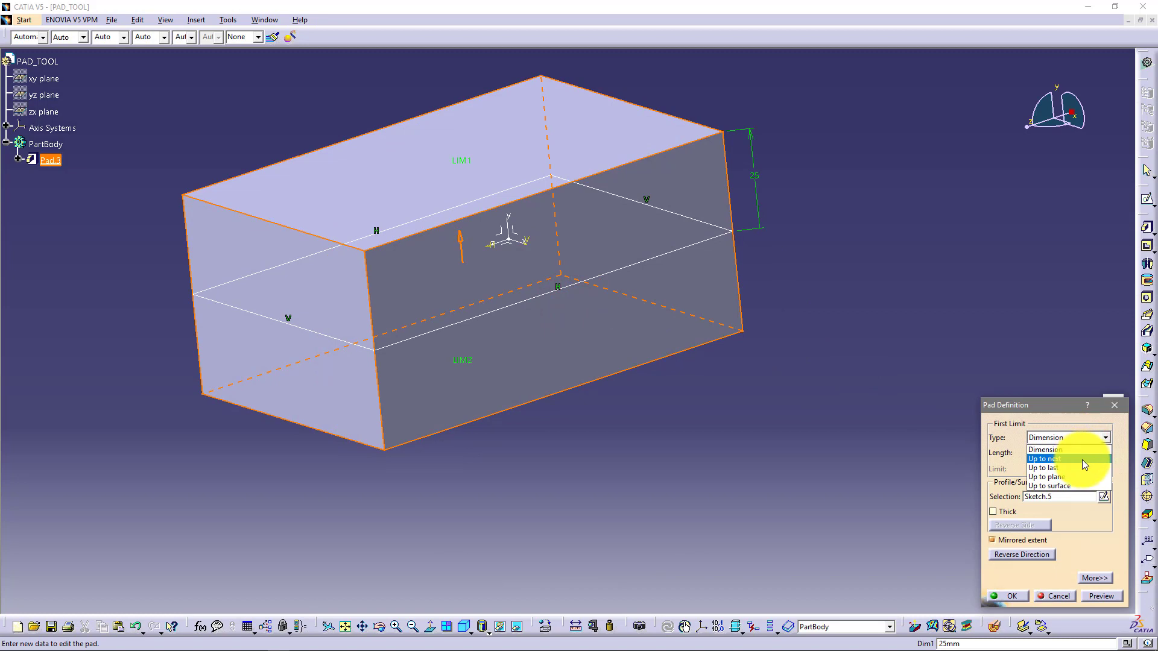
{"action": "left_click", "coordinate": [824, 480]}
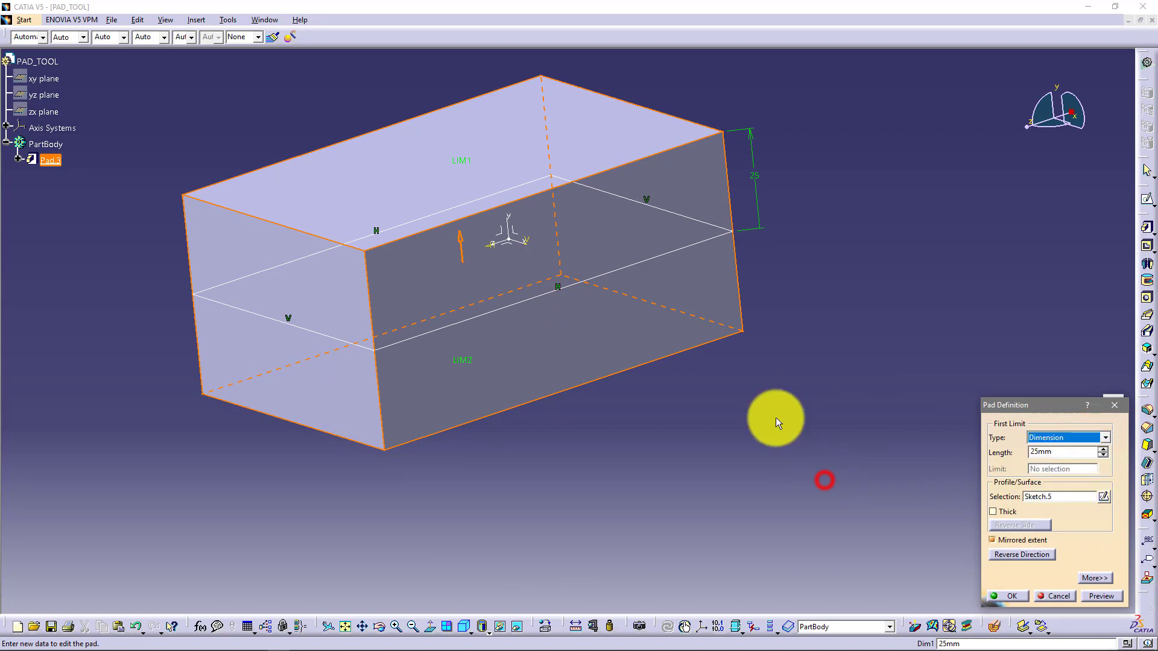
{"action": "middle_click_drag", "start_coordinate": [439, 367], "coordinate": [540, 350]}
{"action": "key", "text": "Escape"}
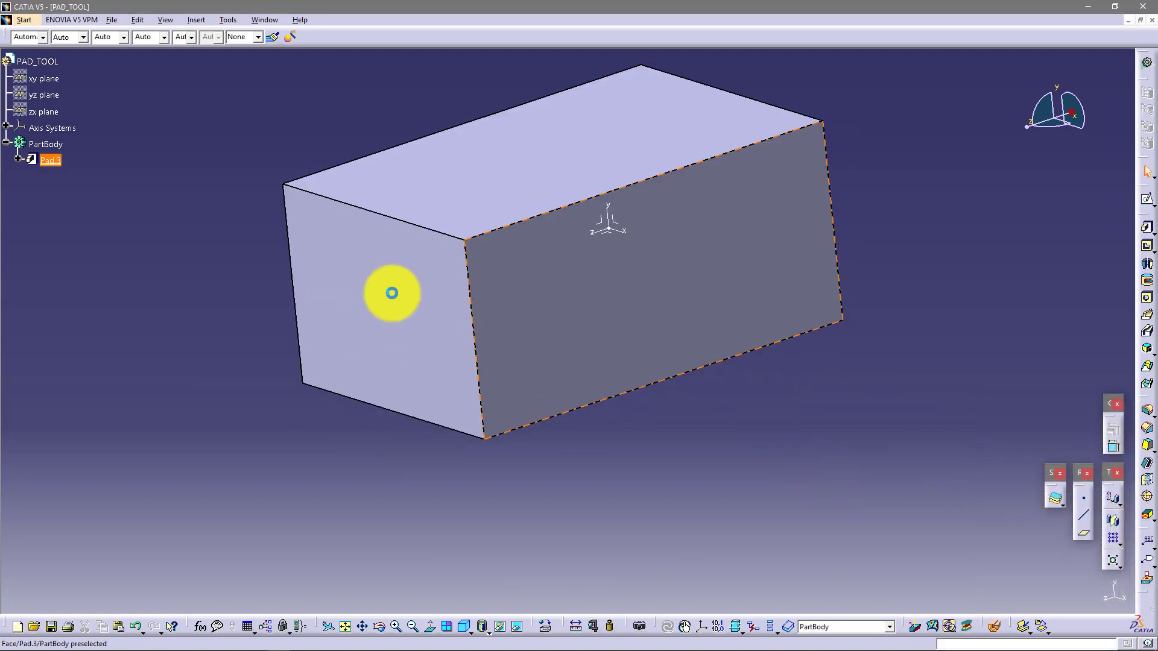
Copy the pad and paste the duplicate into PartBody.
{"action": "left_click", "coordinate": [56, 158]}
{"action": "left_click", "coordinate": [85, 154]}
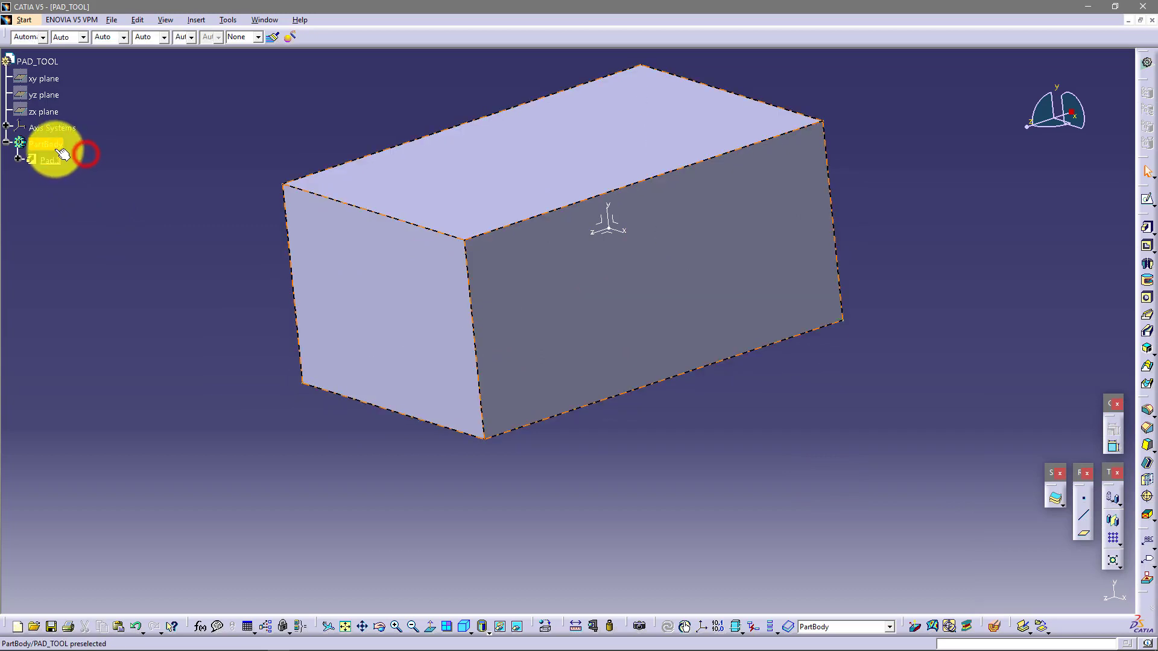
{"action": "left_click", "coordinate": [55, 148]}
{"action": "key", "text": "ctrl+v"}
{"action": "left_click", "coordinate": [121, 166]}
Enlarge the rectangle in Sketch.5 by moving its sides outward on all four sides, and exit the sketch.
{"action": "double_click", "coordinate": [82, 201]}
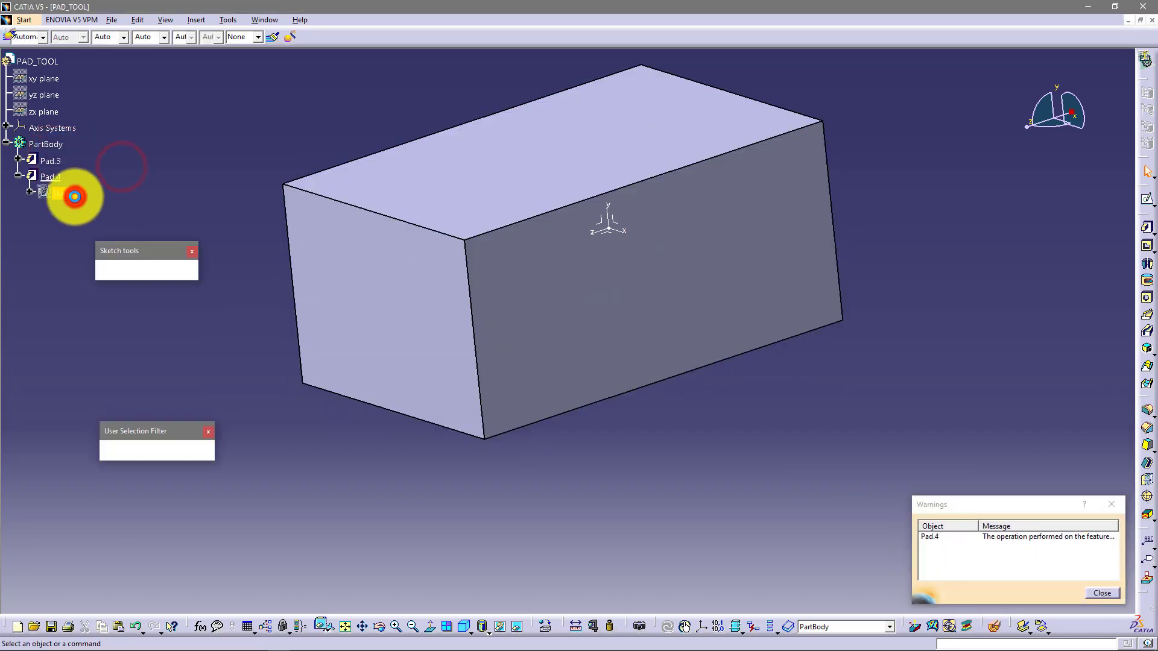
{"action": "left_click", "coordinate": [20, 161]}
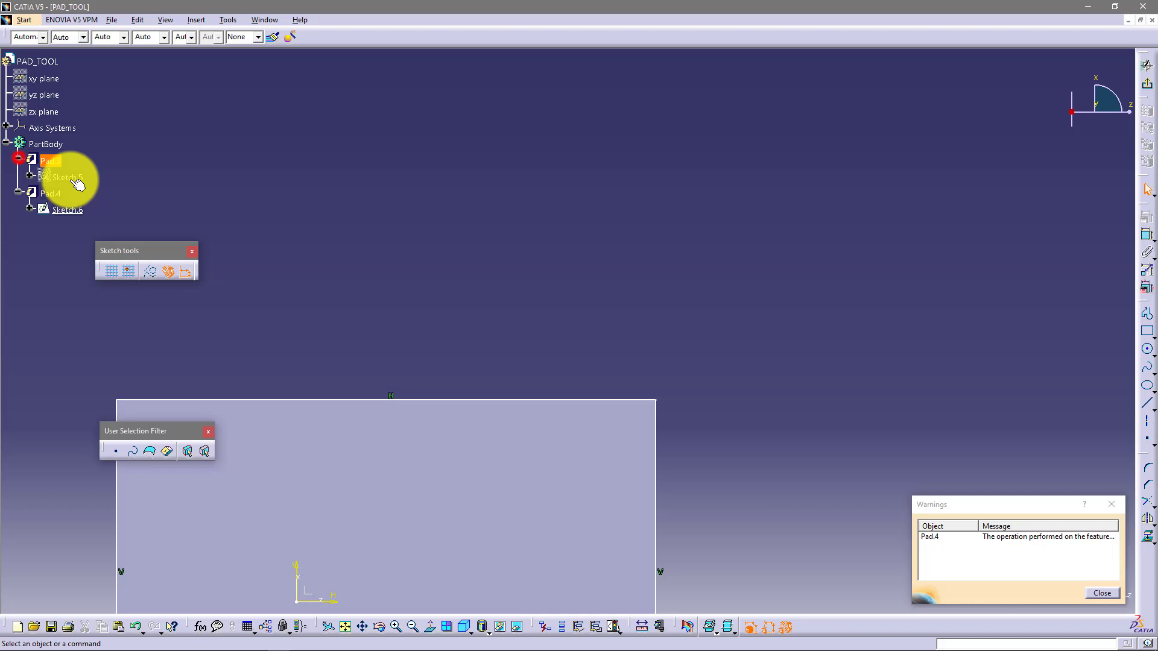
{"action": "double_click", "coordinate": [67, 177]}
{"action": "middle_click_drag", "start_coordinate": [412, 270], "coordinate": [444, 418]}
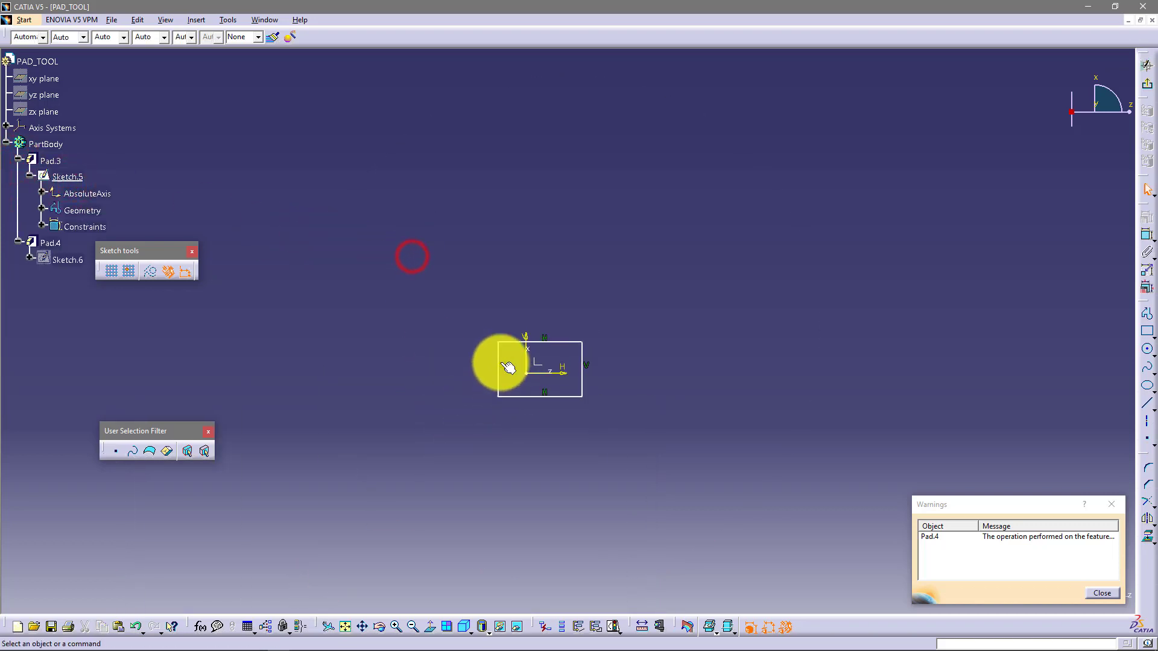
{"action": "left_click_drag", "start_coordinate": [514, 342], "coordinate": [502, 305]}
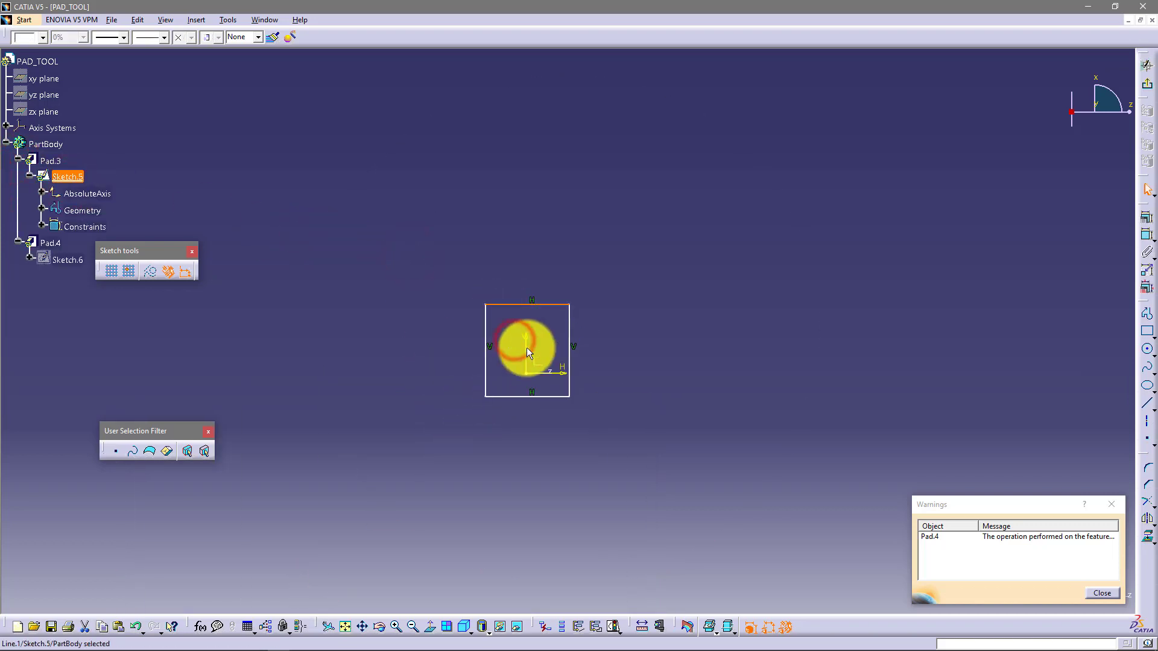
{"action": "left_click", "coordinate": [555, 327]}
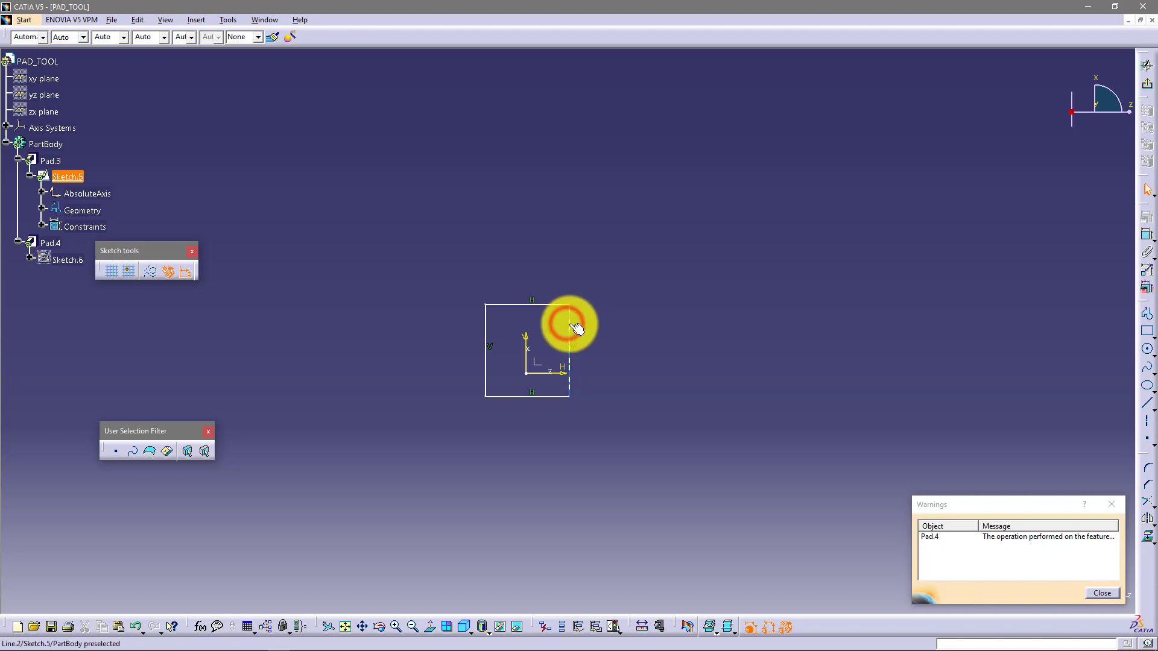
{"action": "left_click_drag", "start_coordinate": [571, 326], "coordinate": [633, 338]}
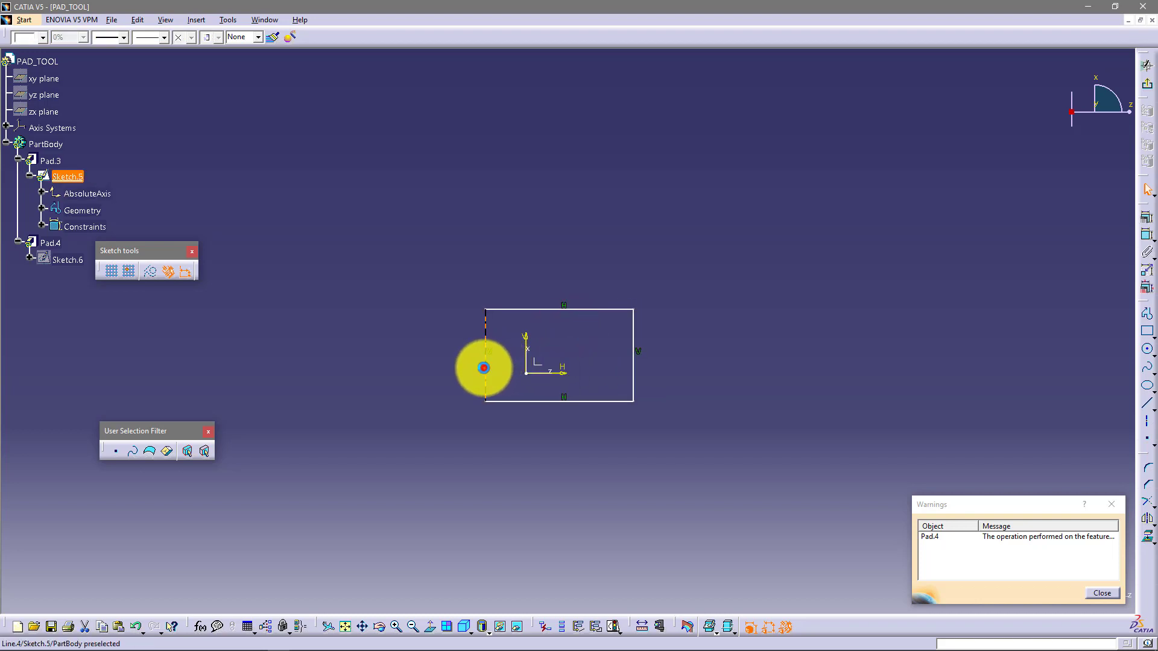
{"action": "left_click_drag", "start_coordinate": [484, 368], "coordinate": [416, 366]}
{"action": "left_click_drag", "start_coordinate": [514, 399], "coordinate": [533, 448]}
{"action": "left_click", "coordinate": [807, 315]}
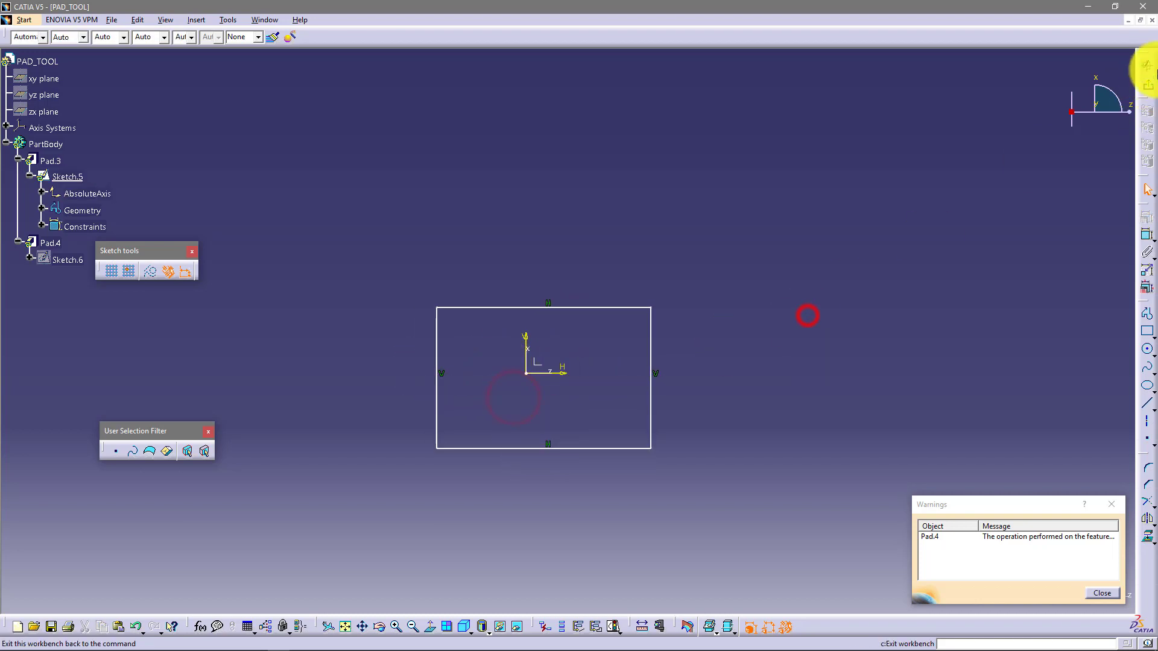
{"action": "left_click", "coordinate": [1148, 67]}
Edit Pad.3, disable Mirrored extent and set the first-limit length to 100 mm.
{"action": "mouse_move", "coordinate": [635, 392]}
{"action": "middle_mouse_down"}
{"action": "mouse_move", "coordinate": [628, 138]}
{"action": "mouse_move", "coordinate": [512, 331]}
{"action": "mouse_move", "coordinate": [512, 307]}
{"action": "mouse_move", "coordinate": [330, 216]}
{"action": "middle_mouse_up"}
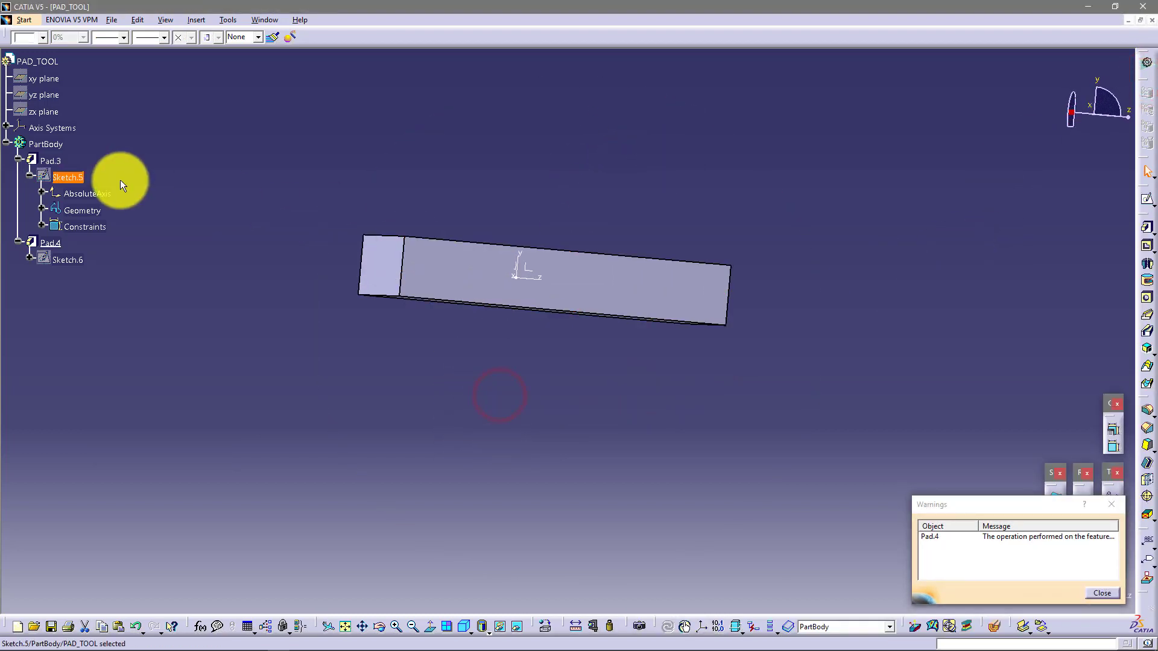
{"action": "double_click", "coordinate": [53, 160]}
{"action": "left_click", "coordinate": [608, 304]}
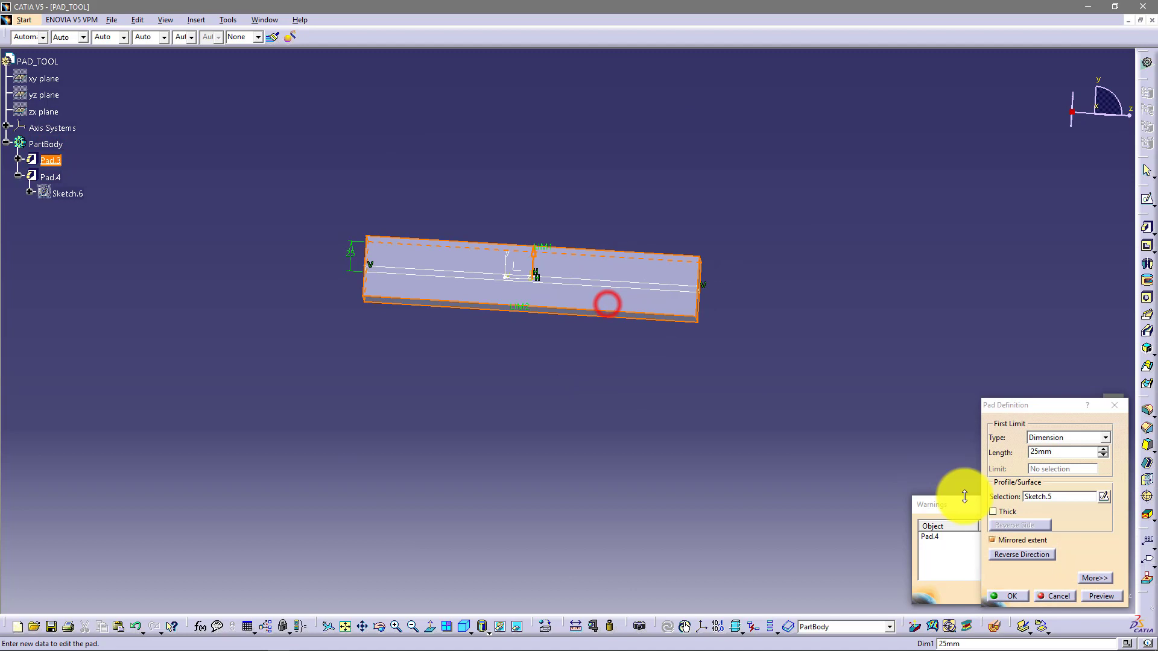
{"action": "left_click", "coordinate": [996, 539]}
{"action": "left_click", "coordinate": [740, 411]}
{"action": "middle_click_drag", "start_coordinate": [607, 390], "coordinate": [634, 409]}
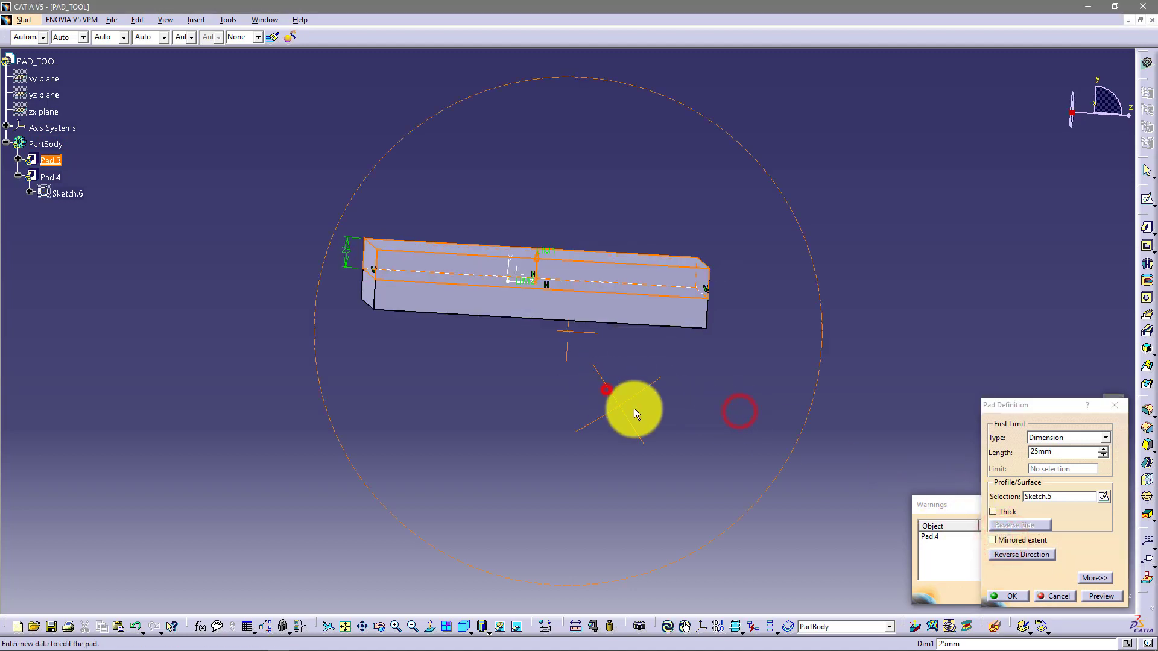
{"action": "left_click", "coordinate": [1057, 452]}
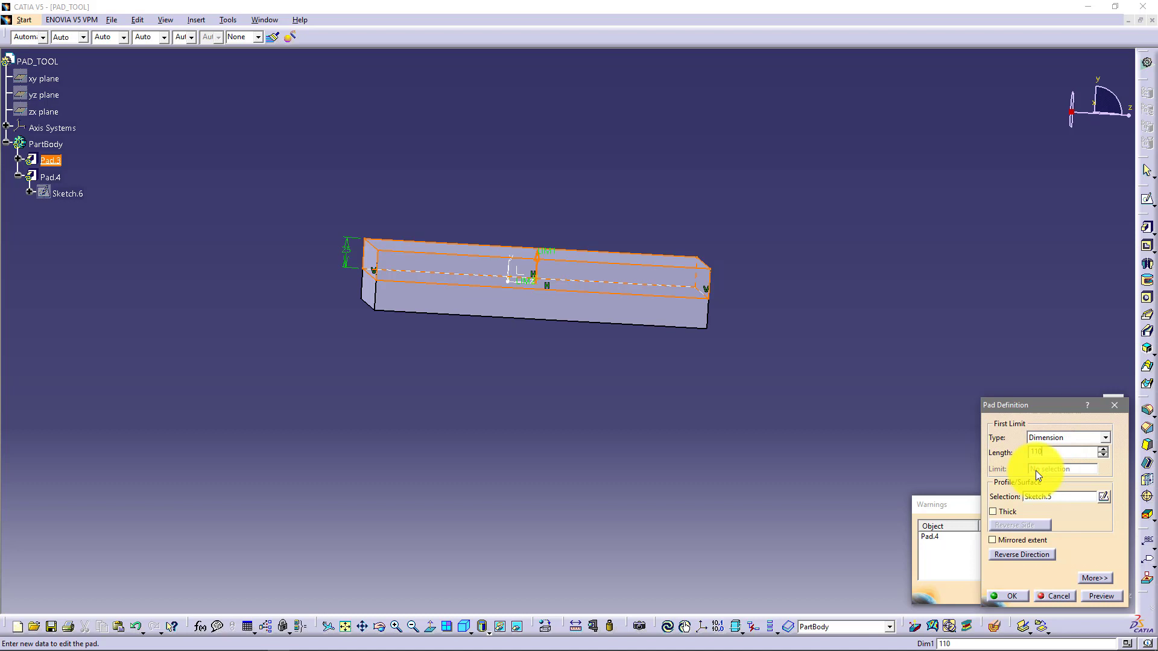
{"action": "type", "text": "100"}
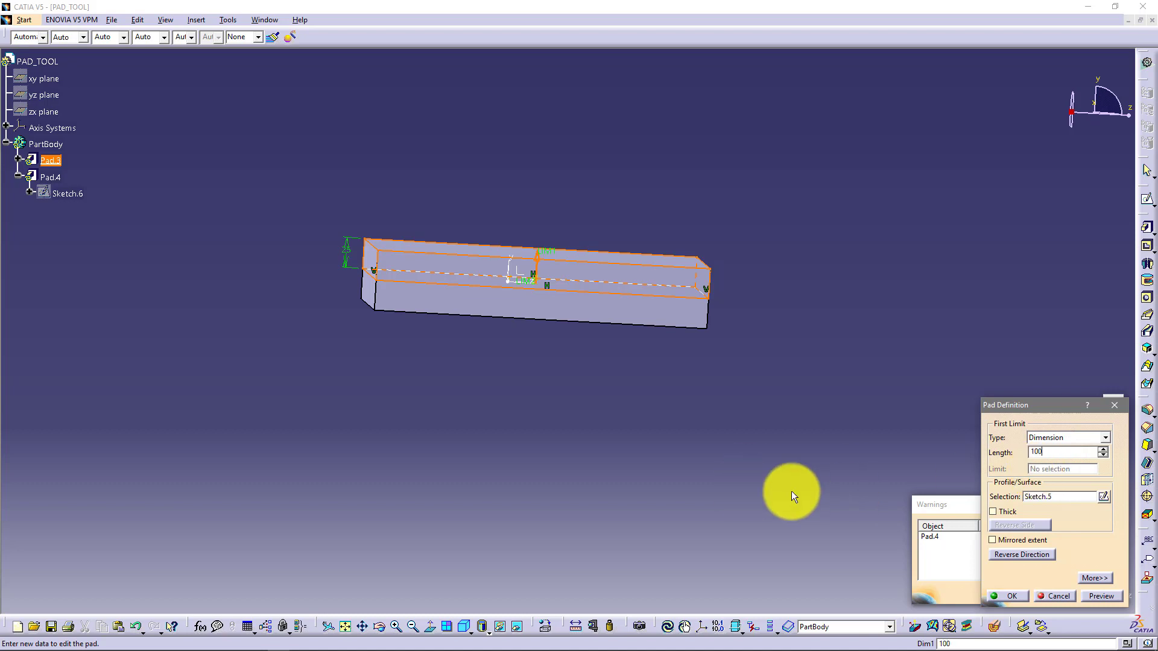
{"action": "left_click", "coordinate": [635, 416]}
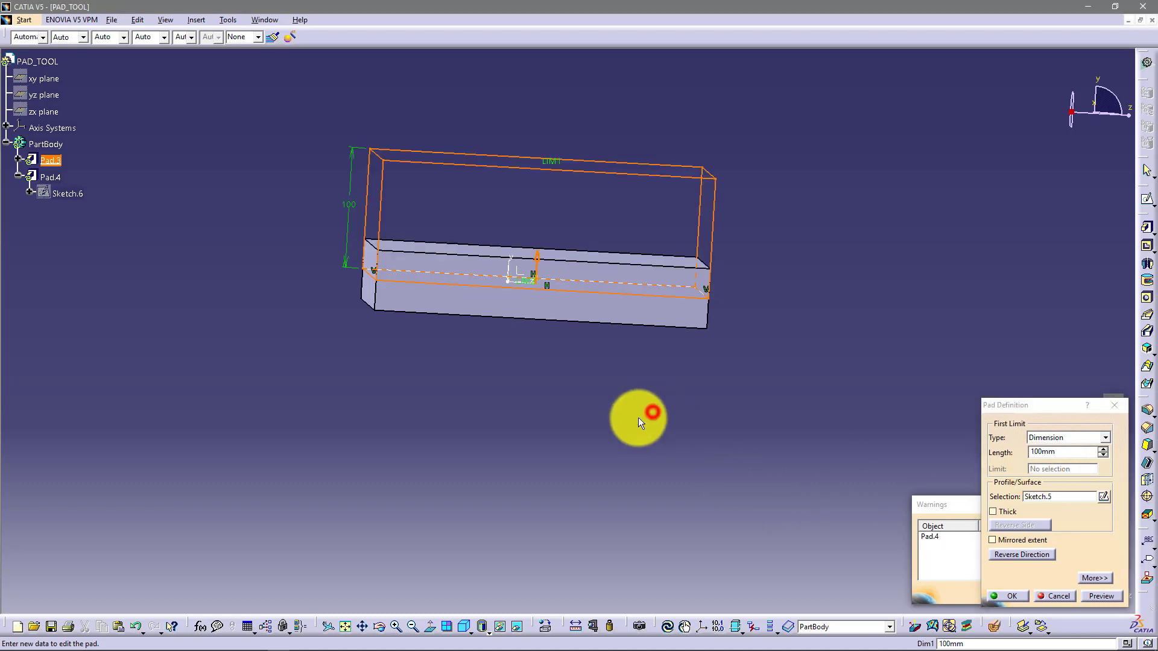
Set Pad.3's second-limit length to -50 mm and apply the definition.
{"action": "left_click", "coordinate": [1099, 579]}
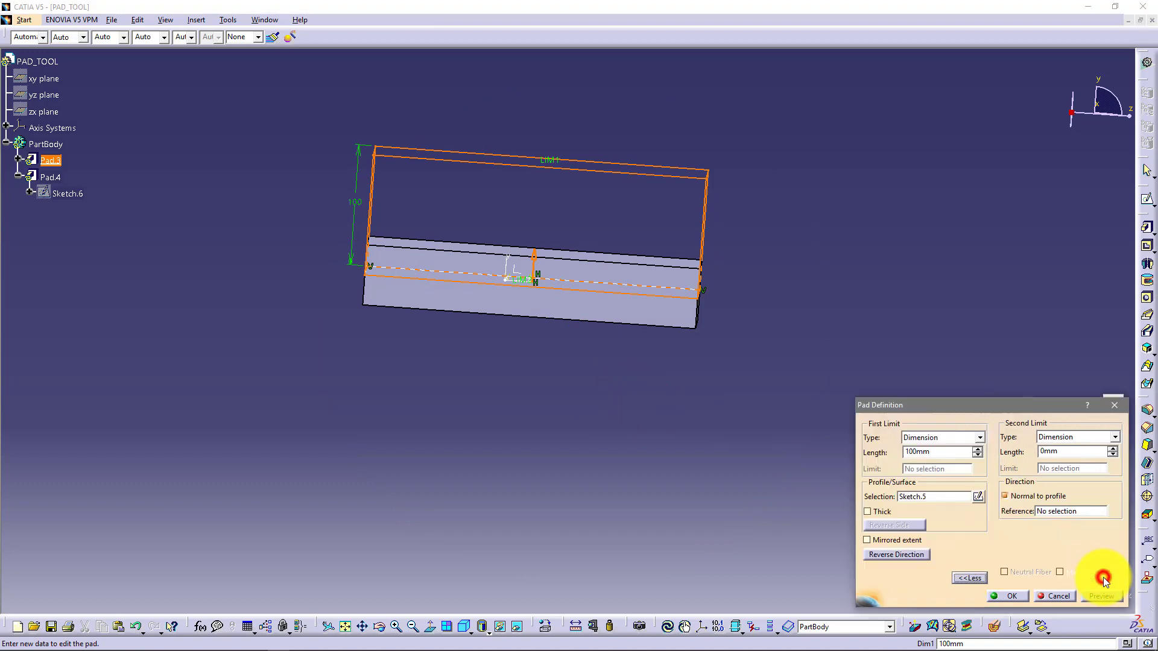
{"action": "left_click", "coordinate": [1066, 454]}
{"action": "type", "text": "-50"}
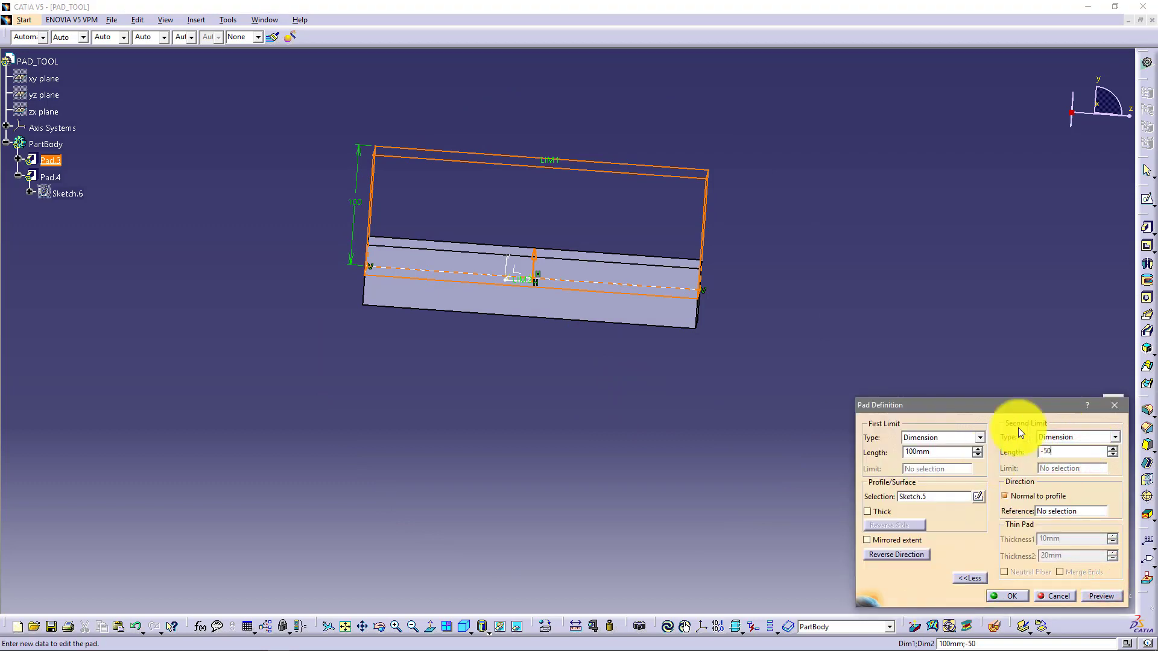
{"action": "left_click", "coordinate": [706, 415]}
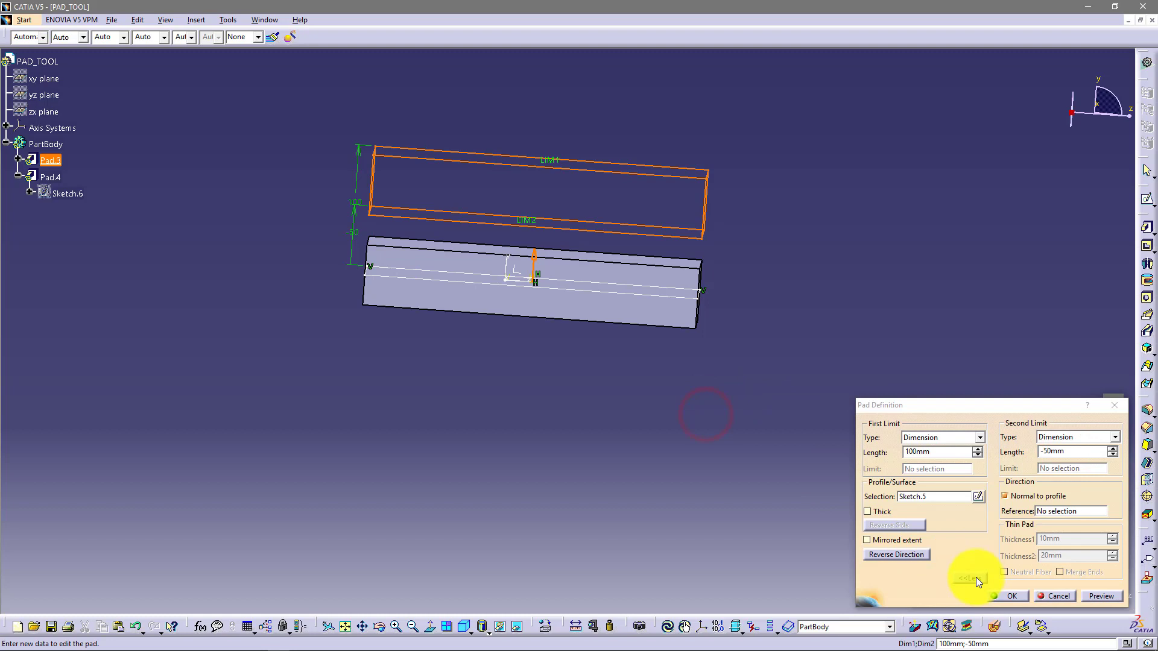
{"action": "left_click", "coordinate": [1001, 596]}
Edit Pad.4, set its first-limit type to Up to next and apply the definition.
{"action": "middle_click_drag", "start_coordinate": [621, 409], "coordinate": [597, 340]}
{"action": "double_click", "coordinate": [48, 177]}
{"action": "left_click", "coordinate": [598, 420]}
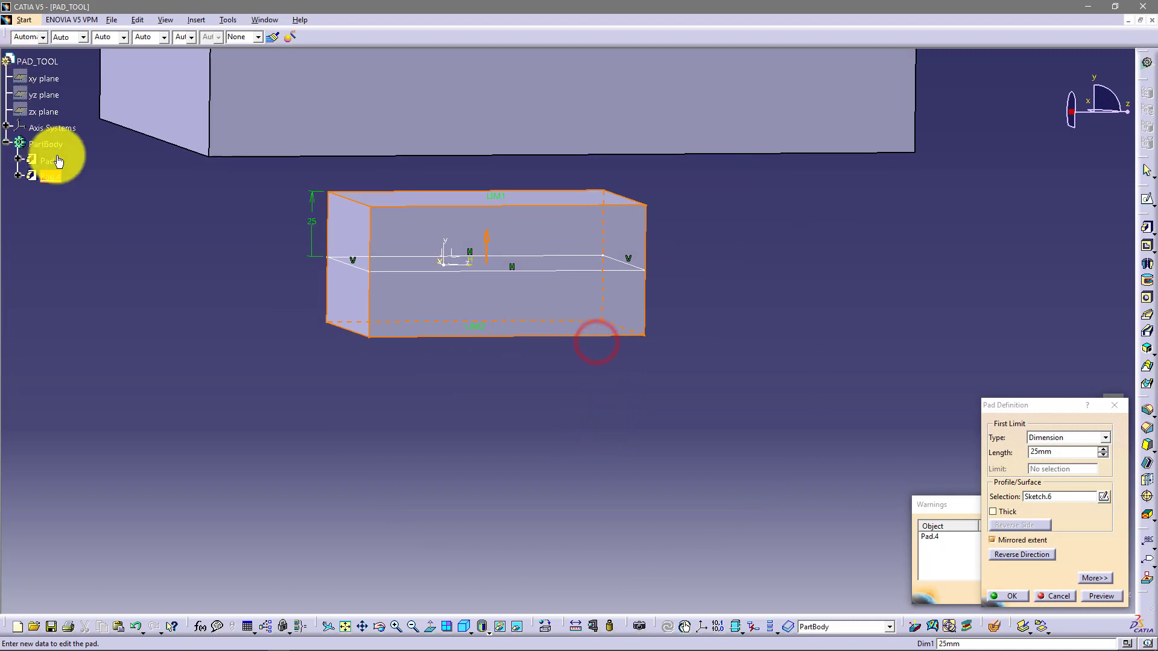
{"action": "left_click", "coordinate": [1063, 442]}
{"action": "left_click", "coordinate": [1062, 455]}
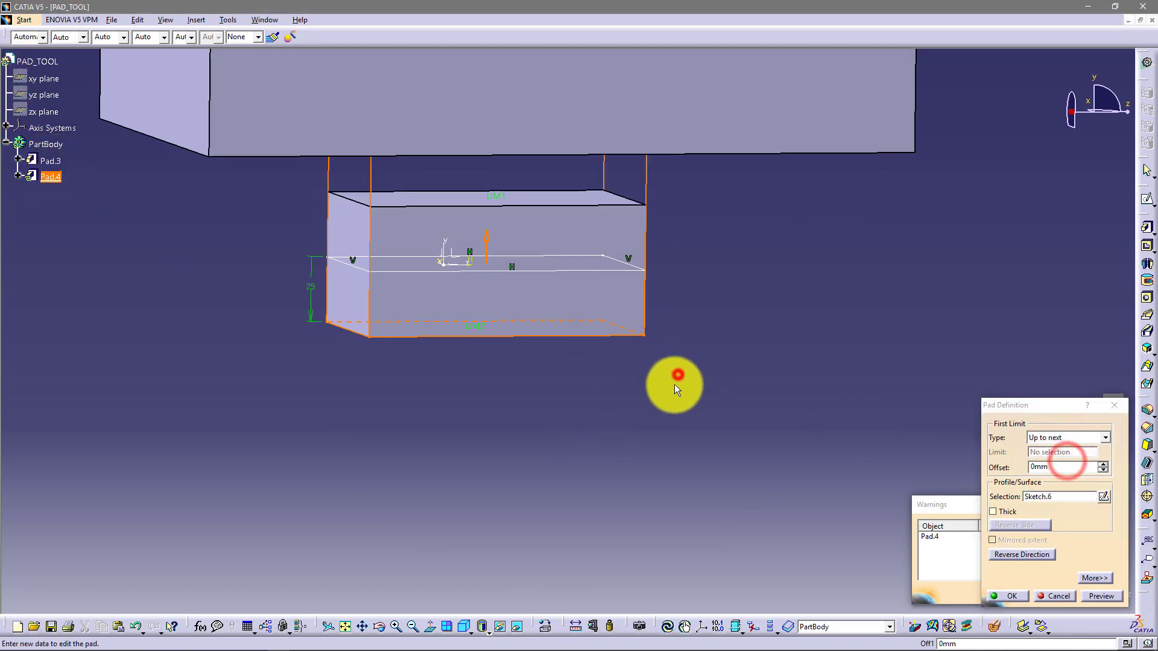
{"action": "middle_click_drag", "start_coordinate": [676, 381], "coordinate": [572, 285]}
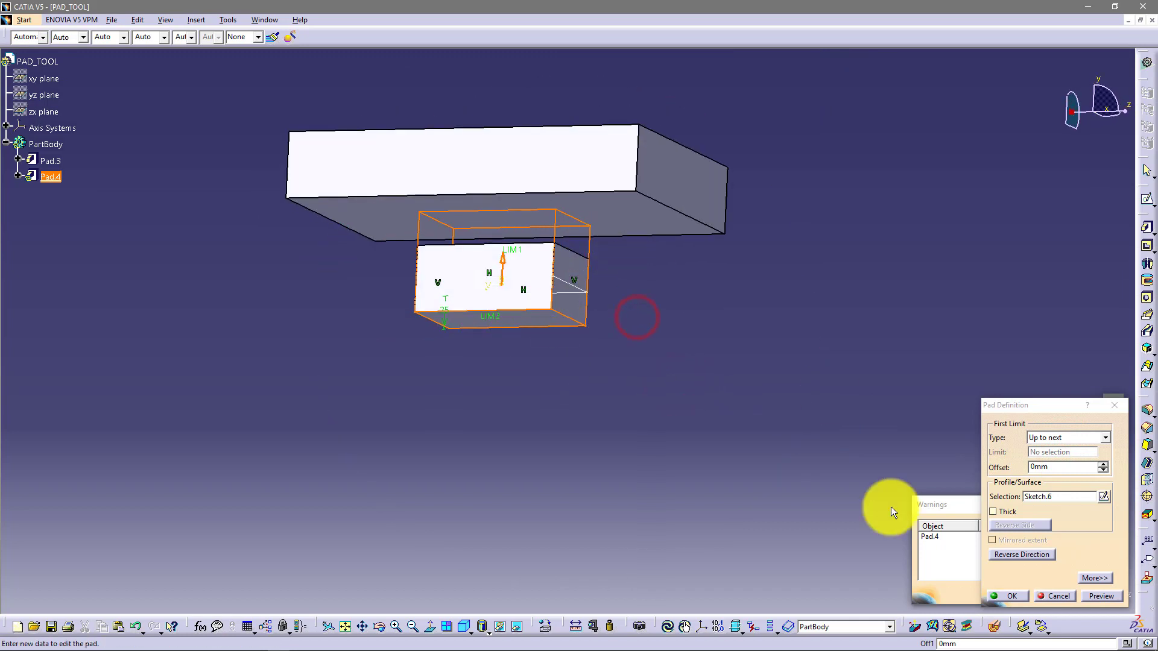
{"action": "left_click", "coordinate": [1002, 593]}
{"action": "left_click", "coordinate": [646, 285]}
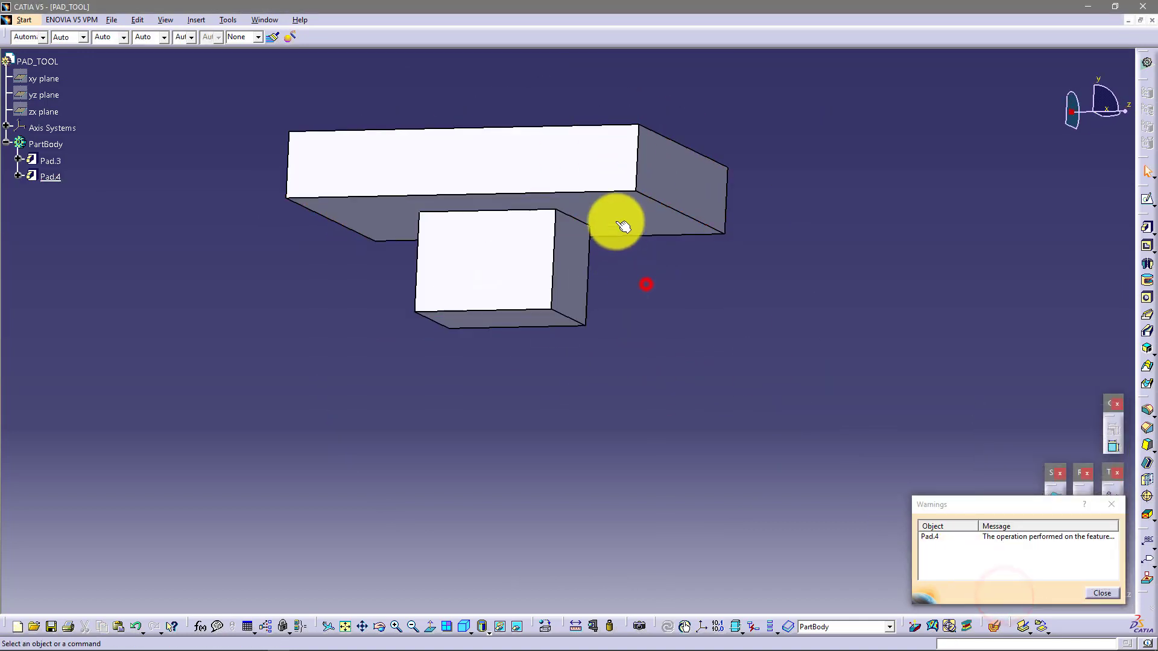
Edit the upper pad, set its second-limit length to -80 mm and apply the definition.
{"action": "left_click", "coordinate": [597, 166]}
{"action": "double_click", "coordinate": [597, 165]}
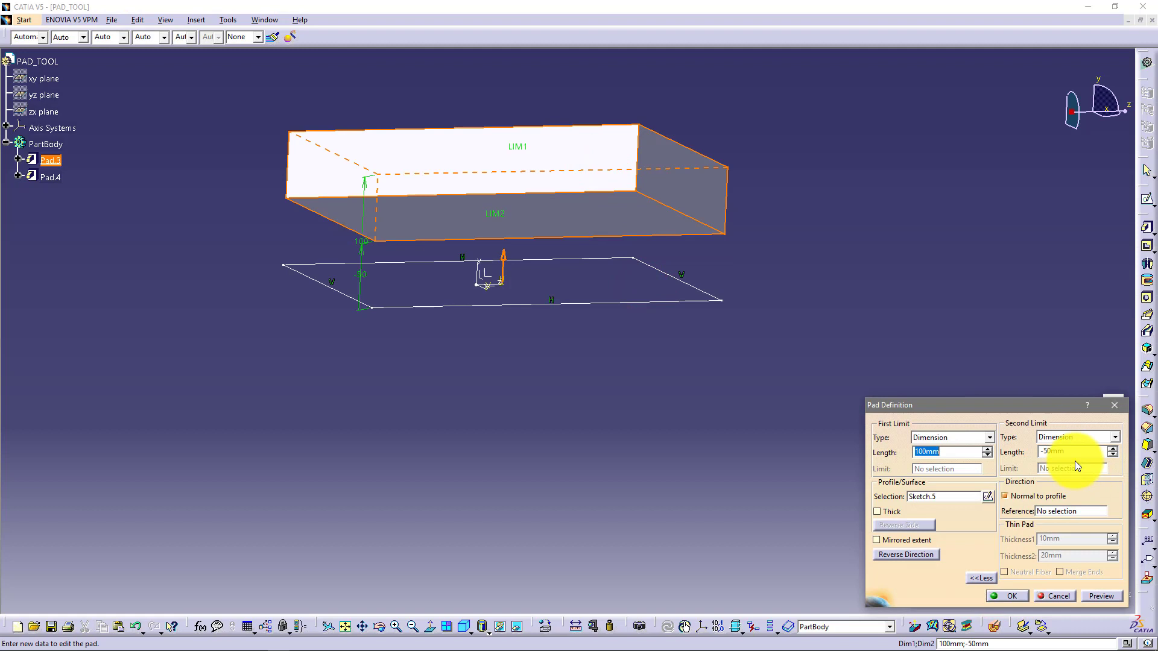
{"action": "left_click_drag", "start_coordinate": [1076, 452], "coordinate": [982, 445]}
{"action": "type", "text": "-"}
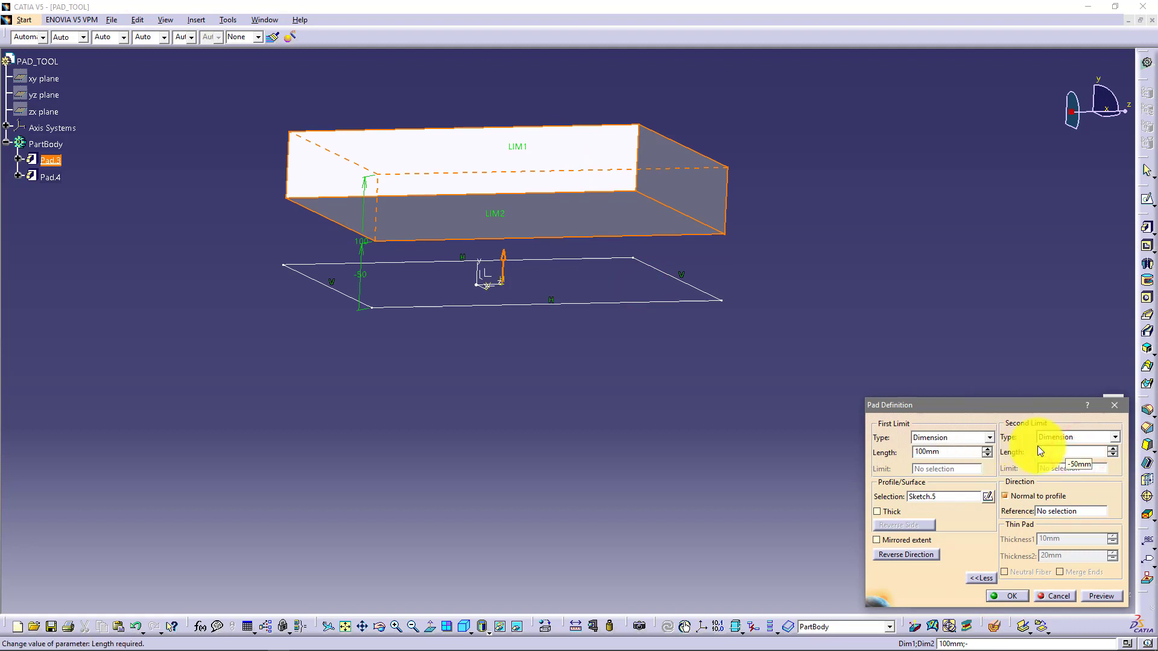
{"action": "type", "text": "-80"}
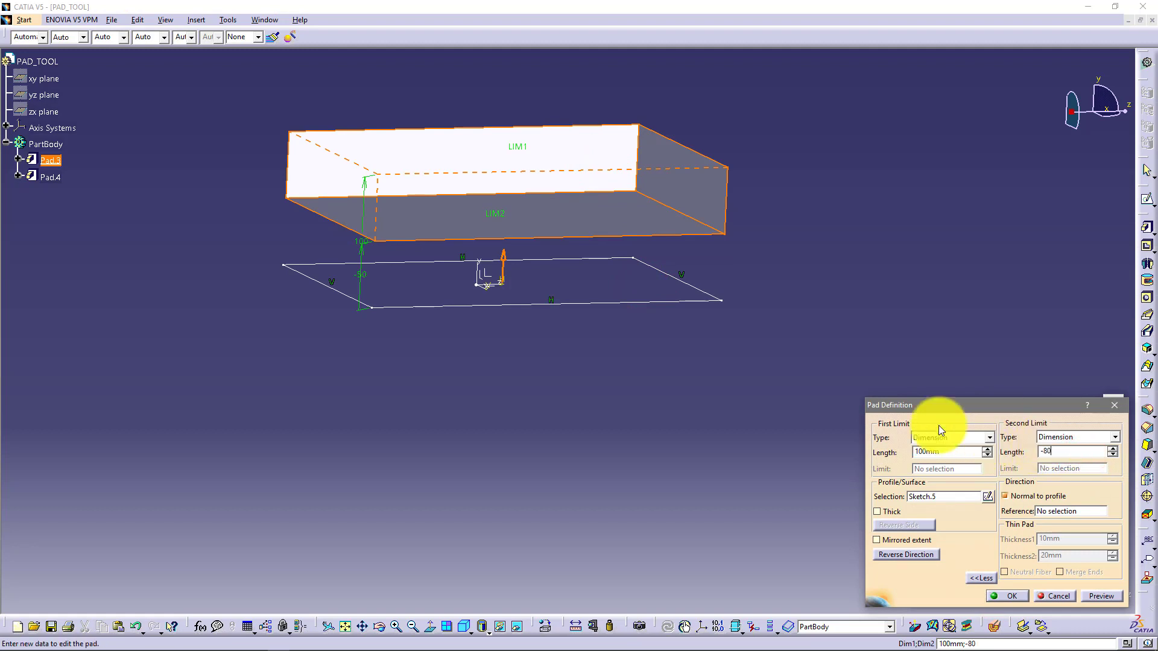
{"action": "left_click", "coordinate": [681, 419]}
{"action": "left_click", "coordinate": [1012, 600]}
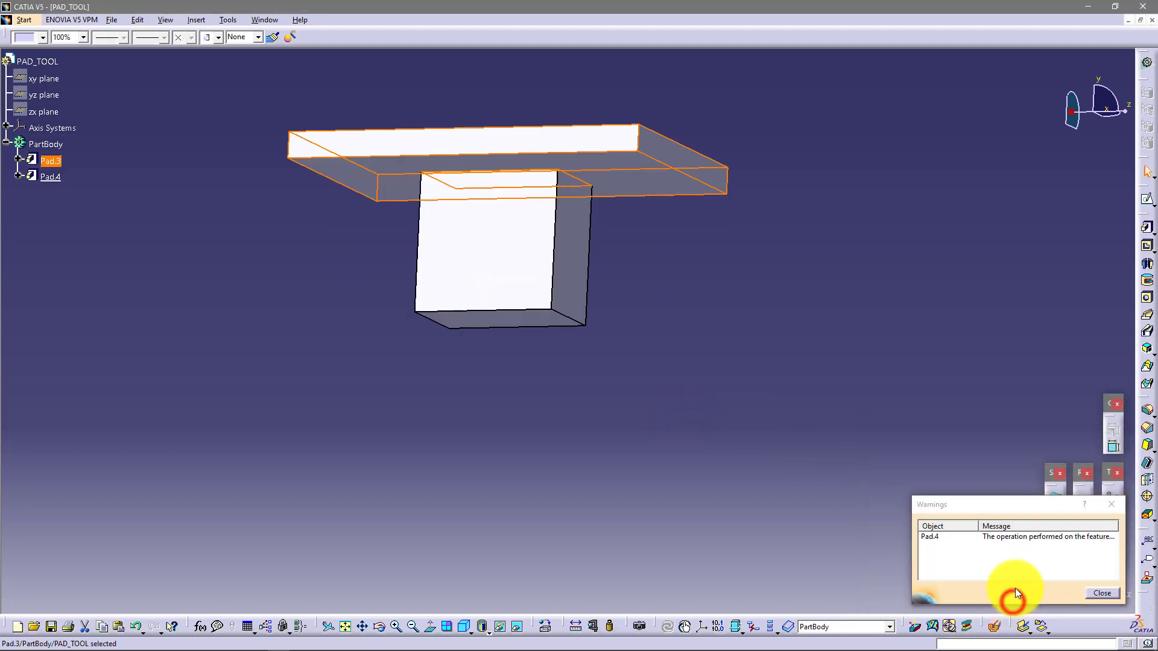
{"action": "left_click", "coordinate": [818, 439]}
Reopen Pad.4's definition, try Up to last as its first-limit type and examine the other available limit types.
{"action": "middle_click_drag", "start_coordinate": [486, 287], "coordinate": [628, 168]}
{"action": "left_click", "coordinate": [537, 223]}
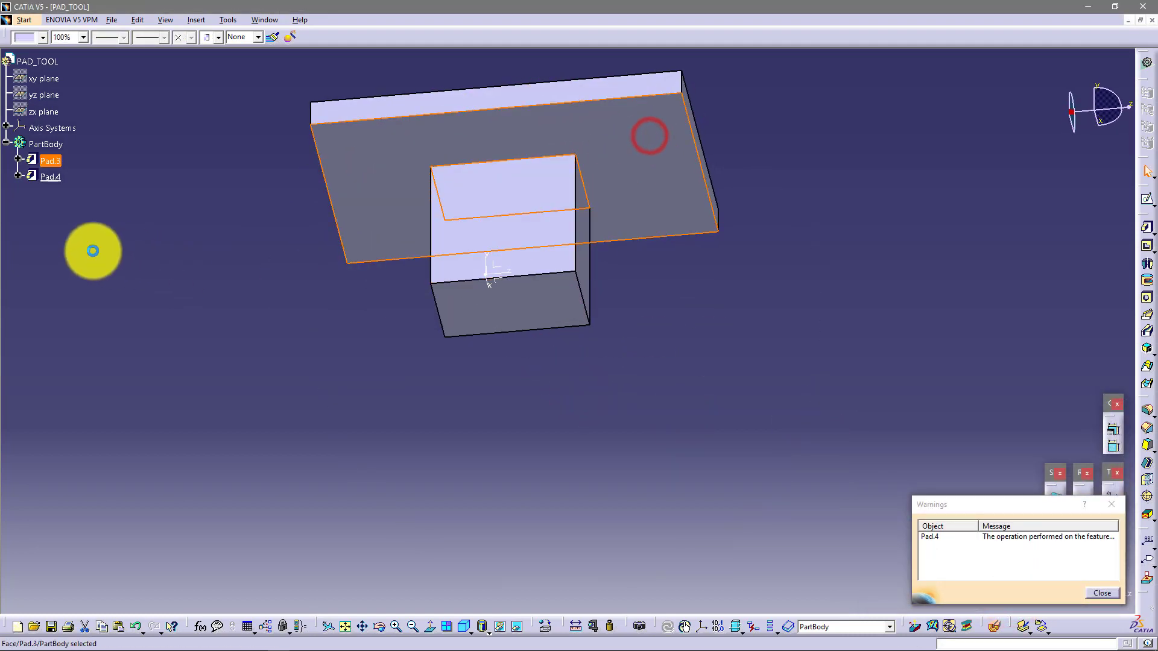
{"action": "double_click", "coordinate": [53, 177]}
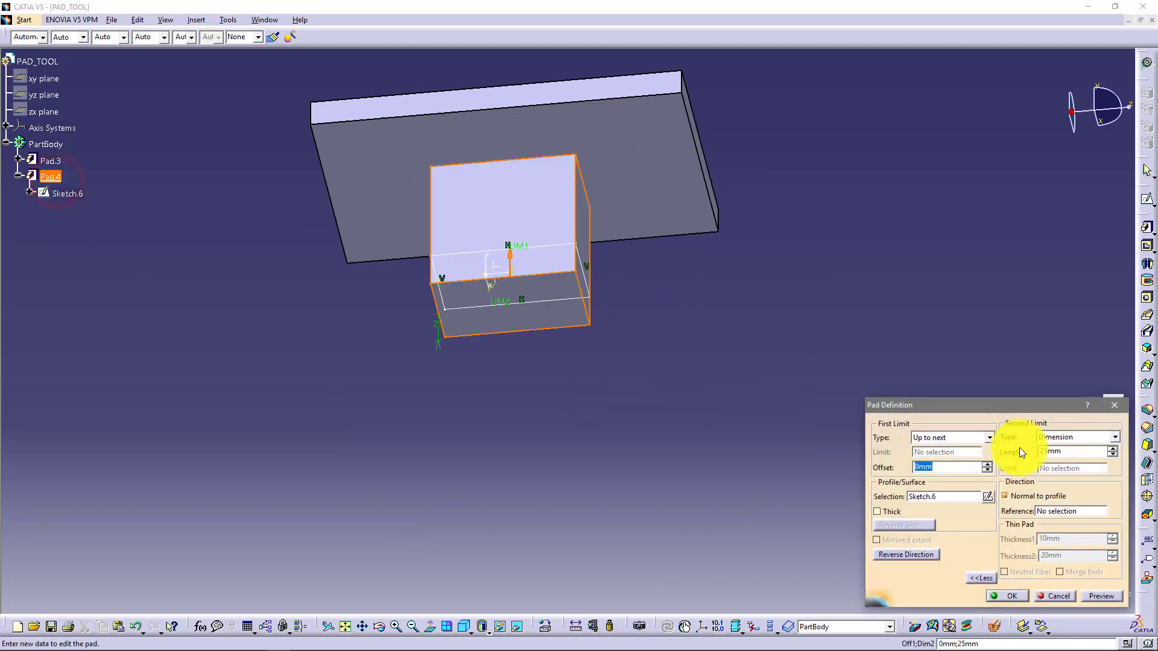
{"action": "left_click", "coordinate": [1059, 440]}
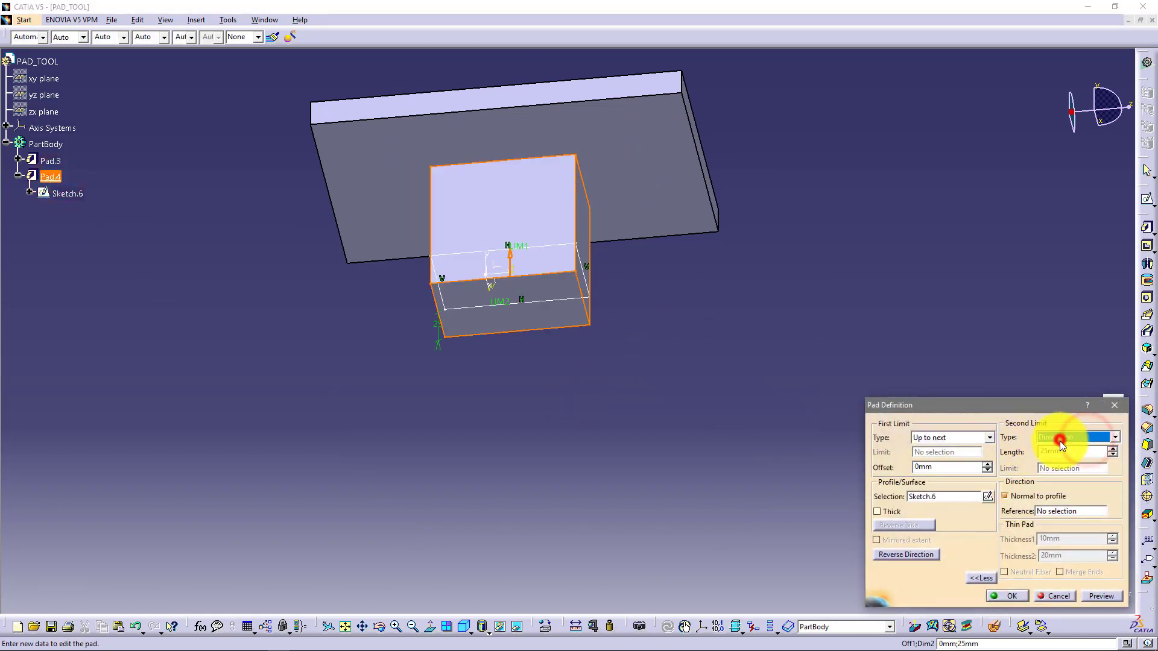
{"action": "left_click", "coordinate": [961, 436]}
{"action": "left_click", "coordinate": [957, 468]}
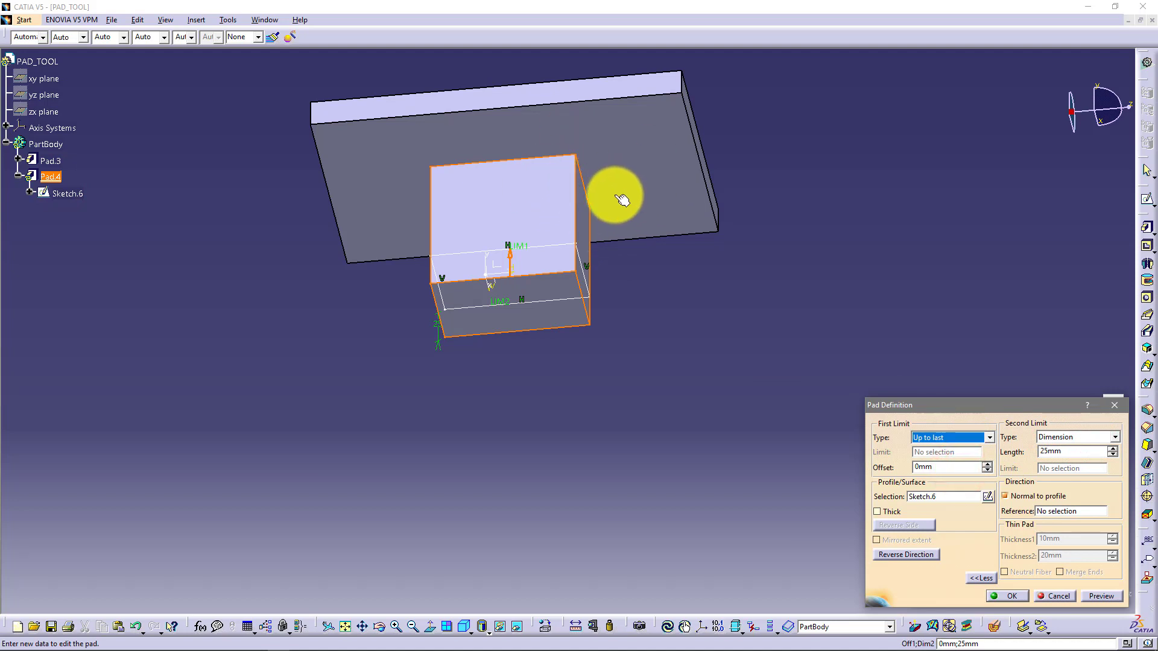
{"action": "left_click", "coordinate": [969, 434]}
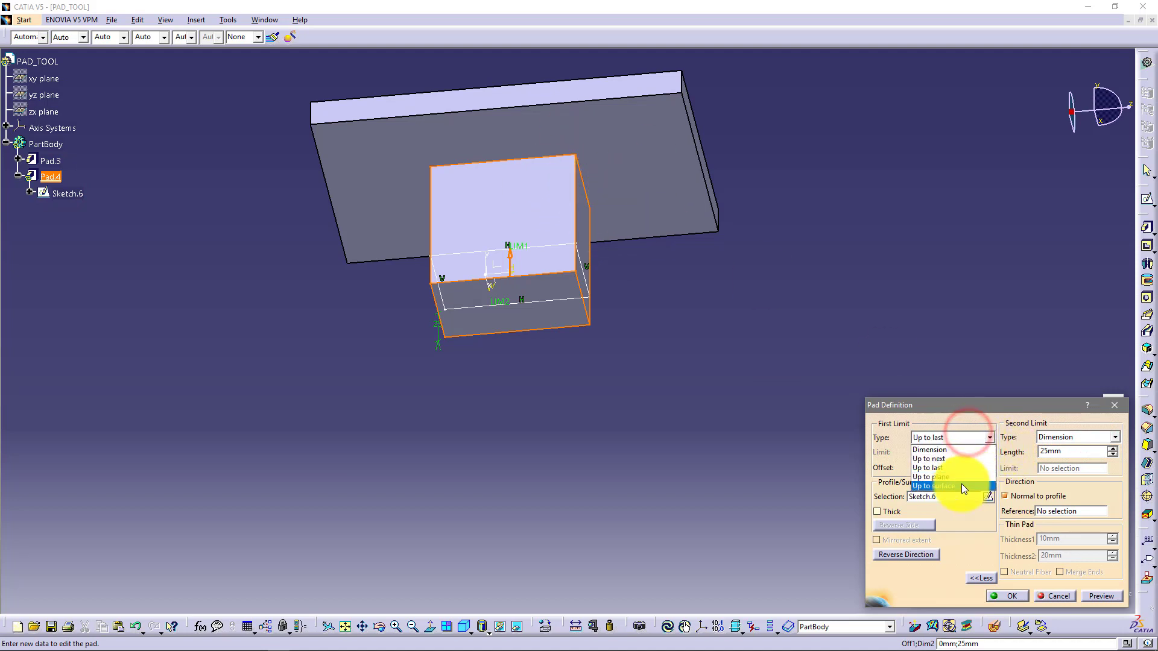
{"action": "left_click", "coordinate": [682, 433]}
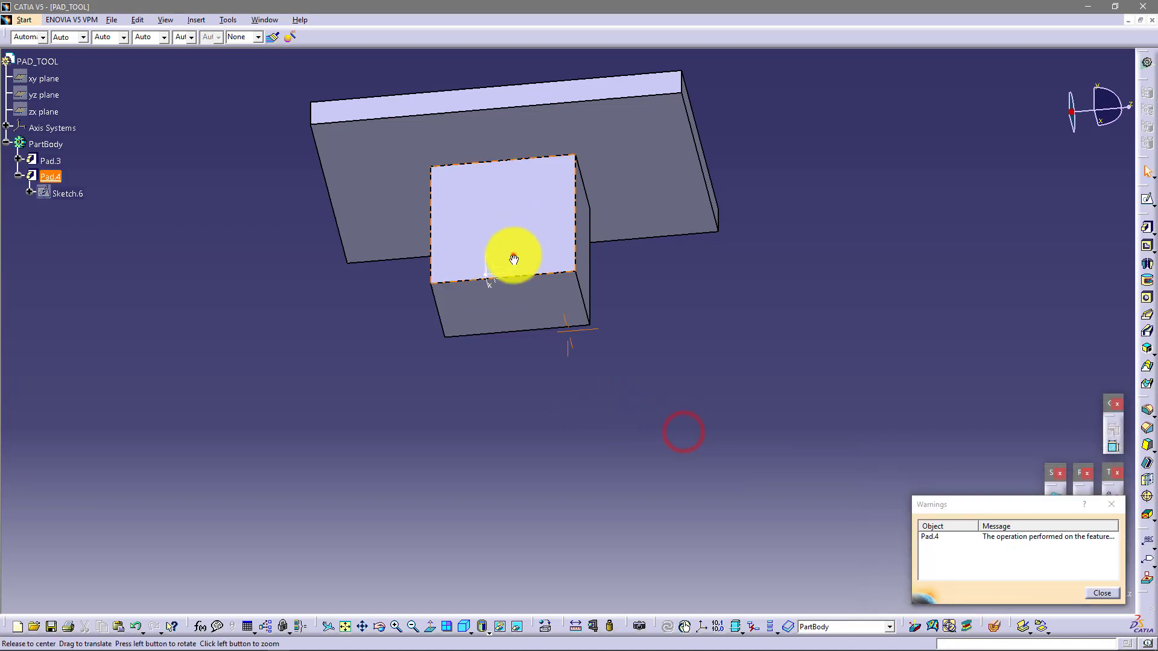
Dismiss the Warnings window about Pad.4.
{"action": "middle_click_drag", "start_coordinate": [513, 259], "coordinate": [625, 405]}
{"action": "left_click", "coordinate": [815, 439]}
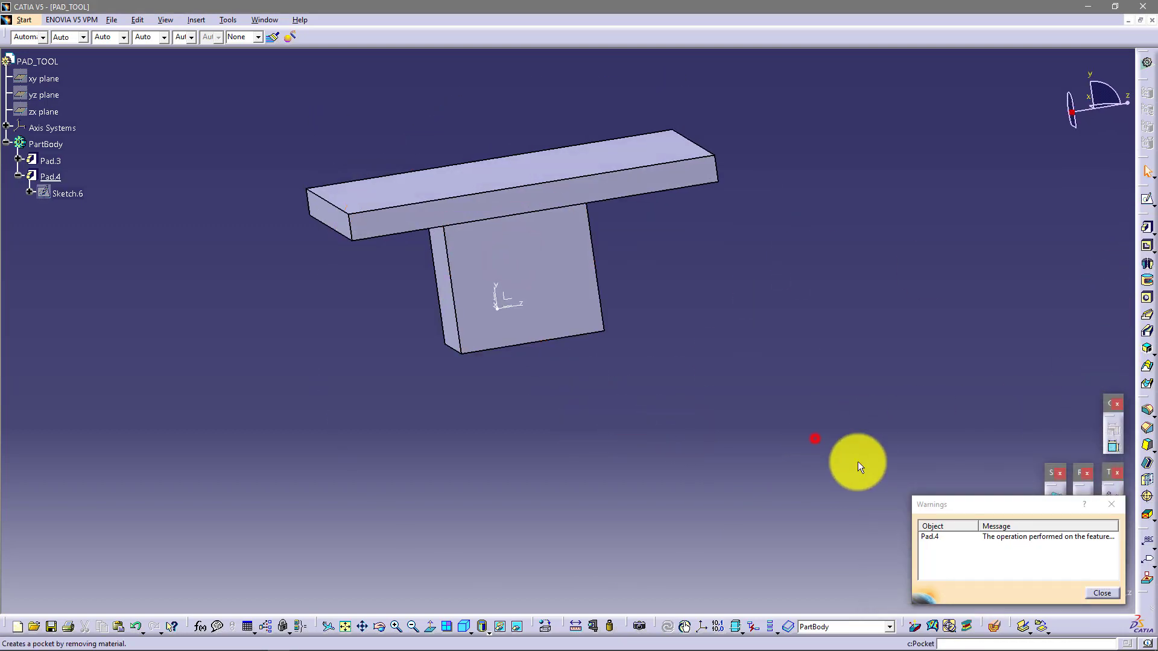
{"action": "left_click", "coordinate": [1111, 504]}
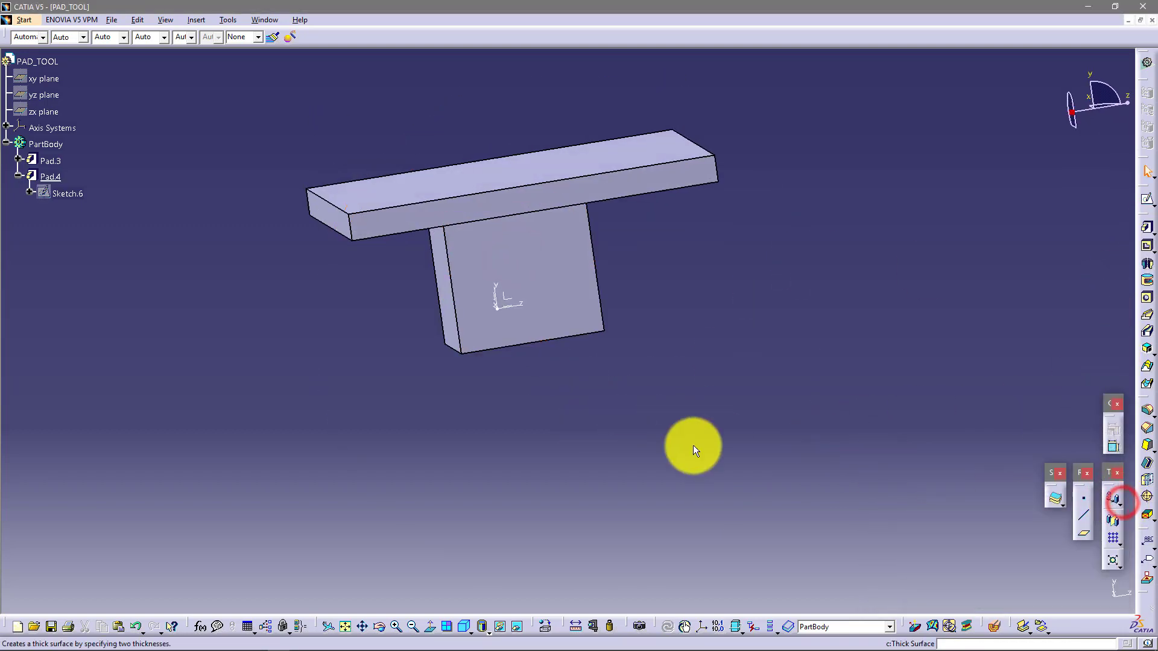
{"action": "left_click", "coordinate": [668, 449]}
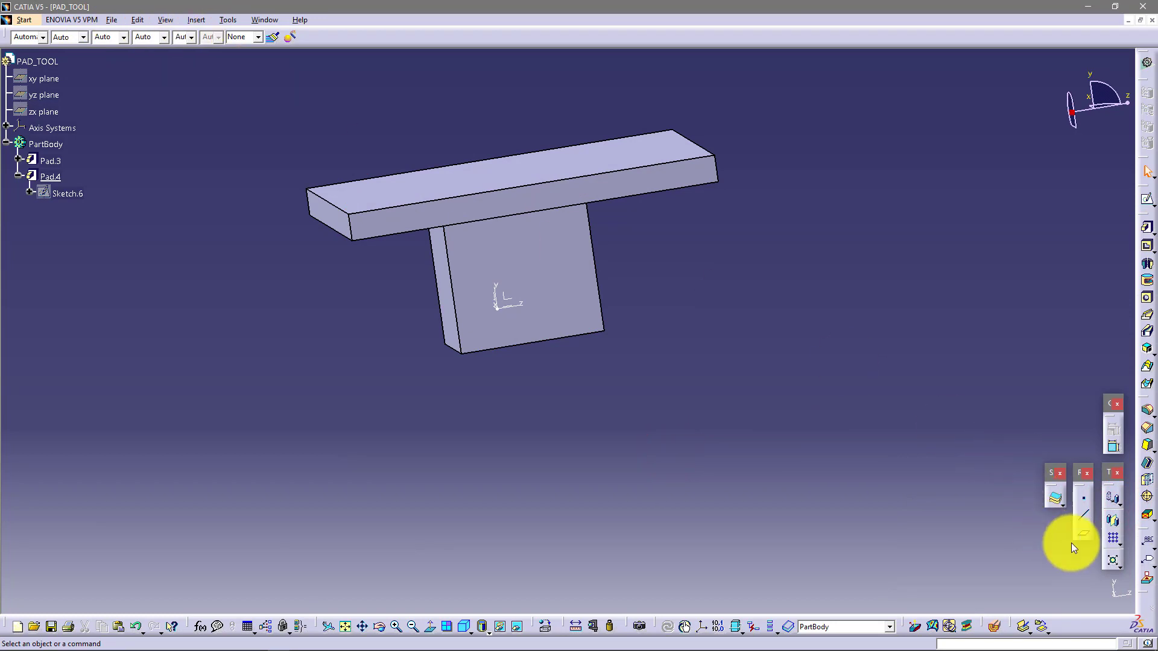
Create a plane offset 200 mm from the absolute axis system's ZX plane.
{"action": "left_click", "coordinate": [1084, 534]}
{"action": "middle_click_drag", "start_coordinate": [584, 336], "coordinate": [552, 361]}
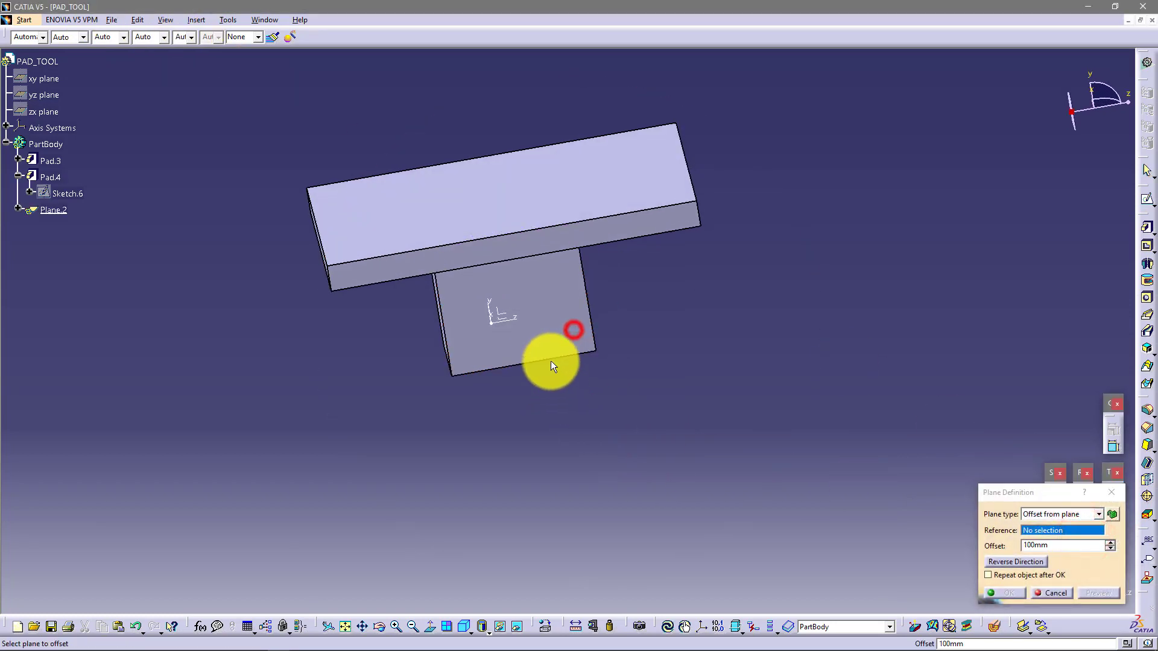
{"action": "left_click", "coordinate": [500, 319]}
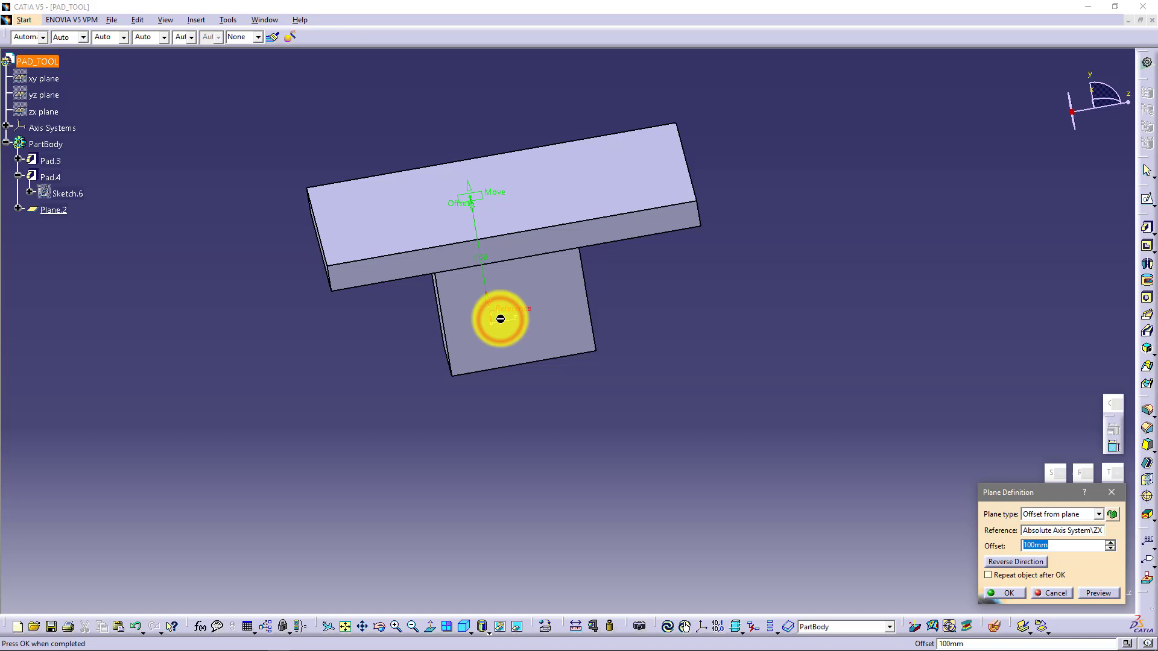
{"action": "middle_click_drag", "start_coordinate": [500, 319], "coordinate": [605, 366]}
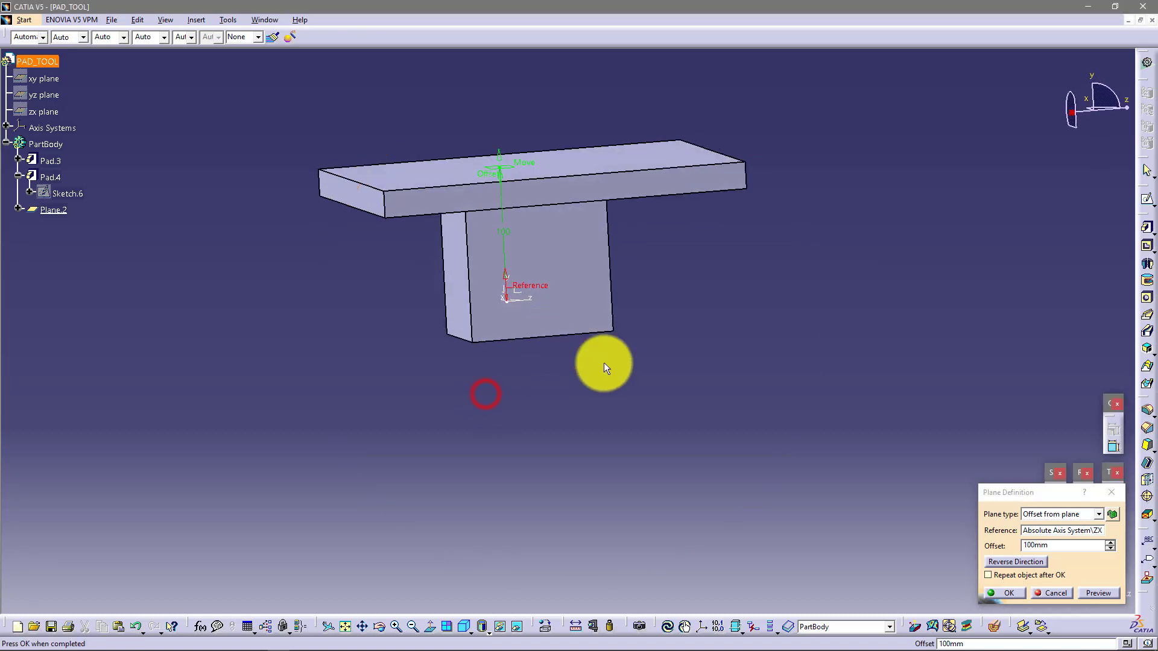
{"action": "left_click", "coordinate": [1059, 547]}
{"action": "type", "text": "2"}
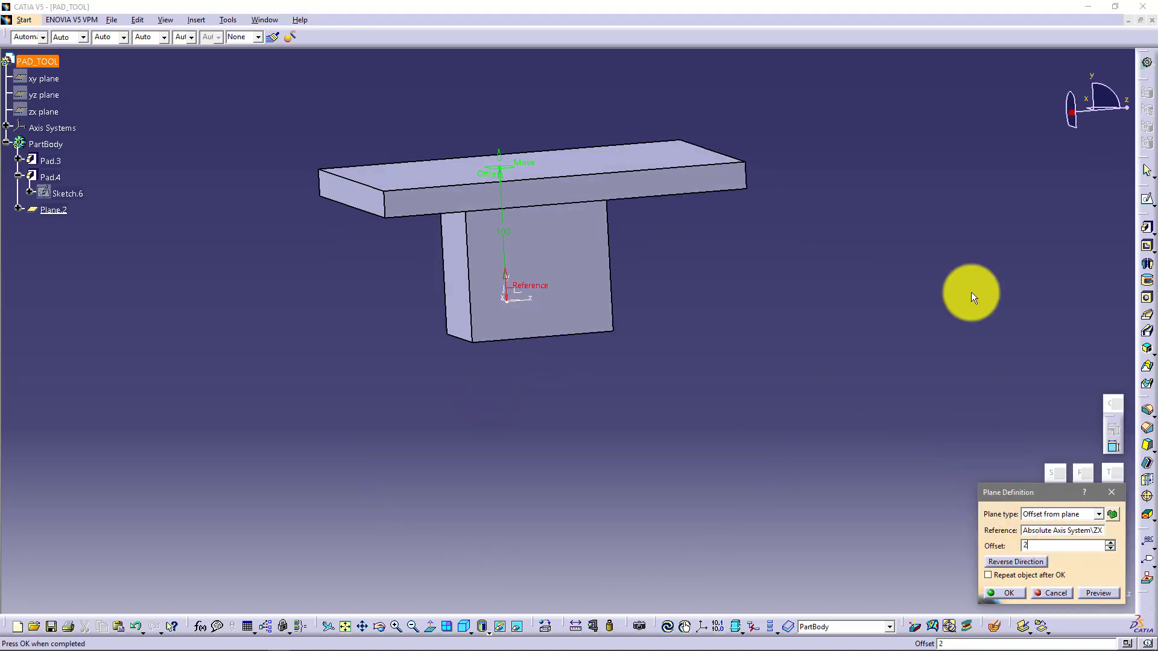
{"action": "type", "text": "00"}
{"action": "key", "text": "Return"}
{"action": "middle_click_drag", "start_coordinate": [756, 198], "coordinate": [706, 181]}
{"action": "double_click", "coordinate": [572, 469]}
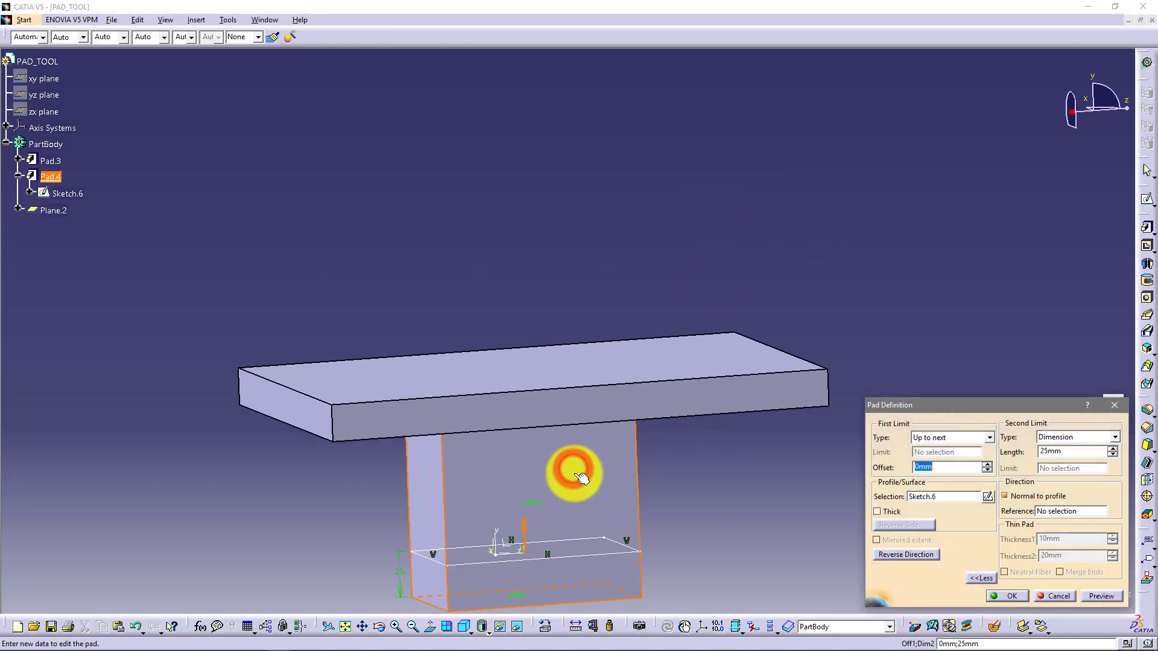
{"action": "left_click", "coordinate": [967, 436]}
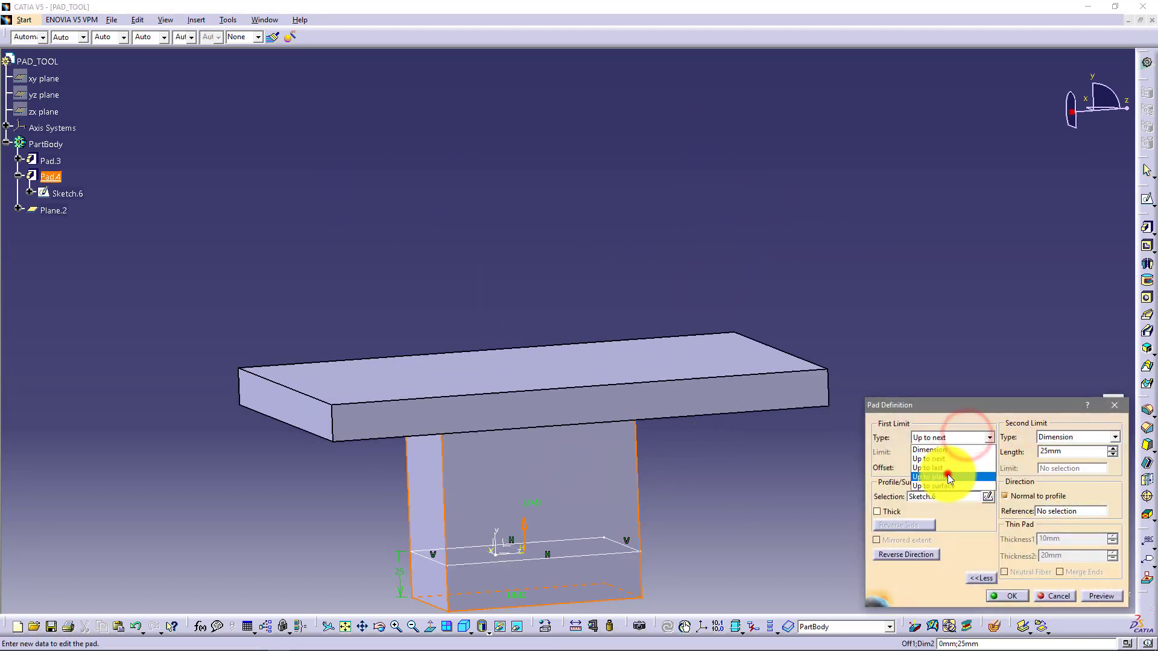
{"action": "left_click", "coordinate": [947, 474]}
{"action": "middle_click_drag", "start_coordinate": [566, 148], "coordinate": [532, 192]}
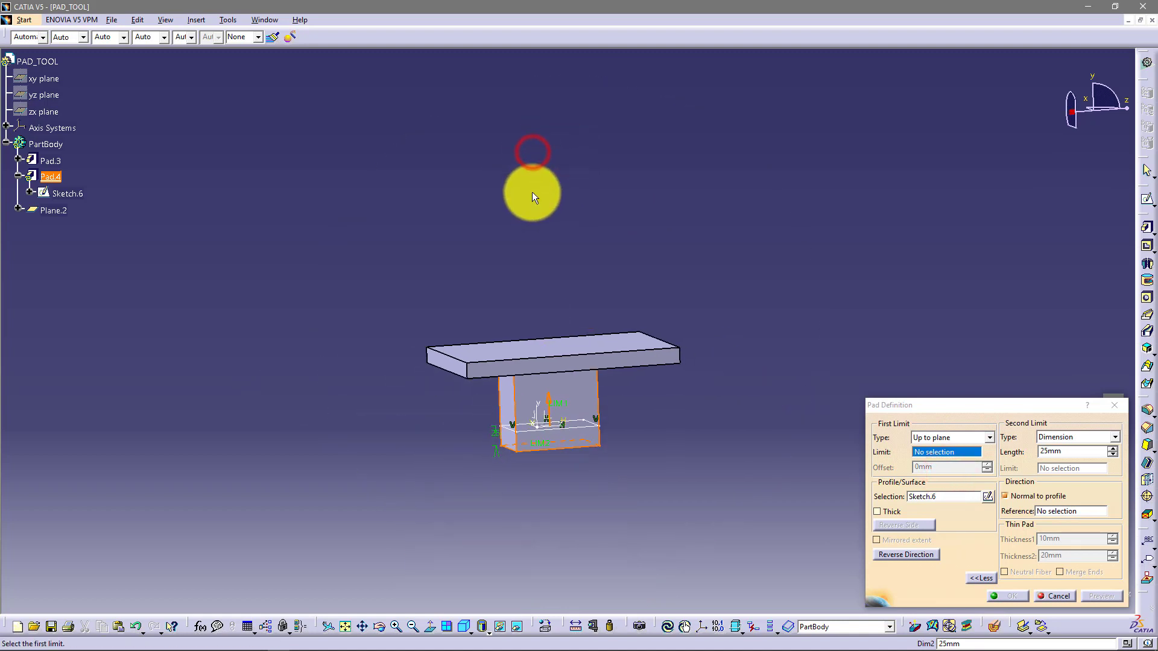
{"action": "key", "text": "Escape"}
{"action": "left_click", "coordinate": [139, 222]}
Insert a geometrical set and move the offset plane from PartBody into it.
{"action": "left_click", "coordinate": [190, 21]}
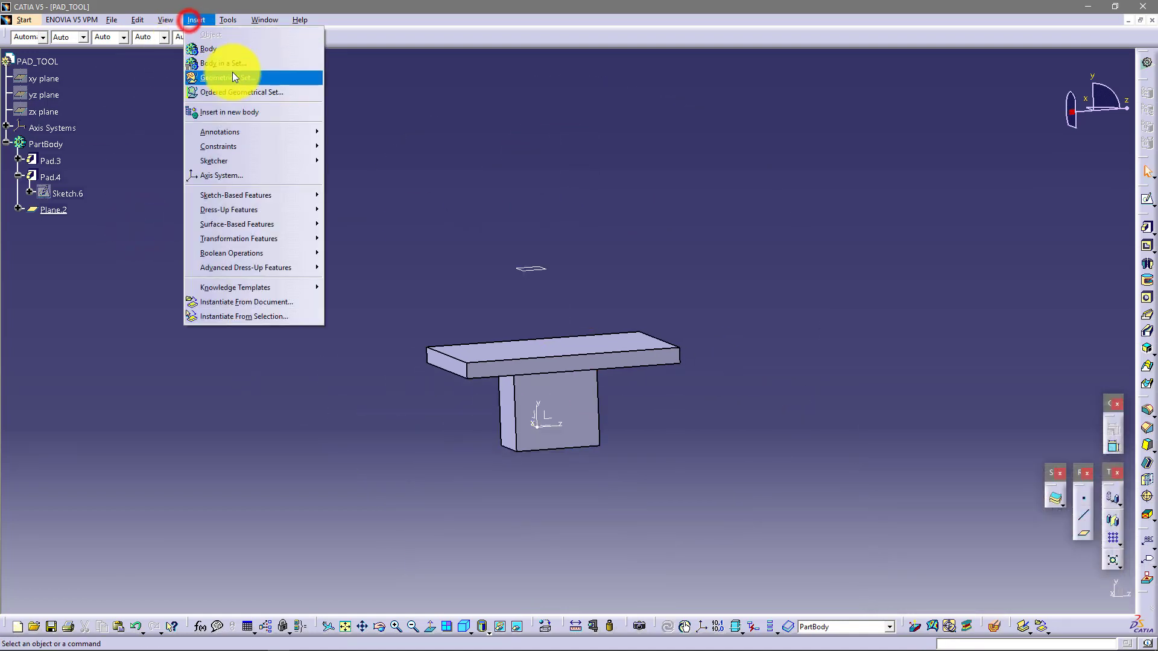
{"action": "left_click", "coordinate": [233, 72]}
{"action": "key", "text": "Return"}
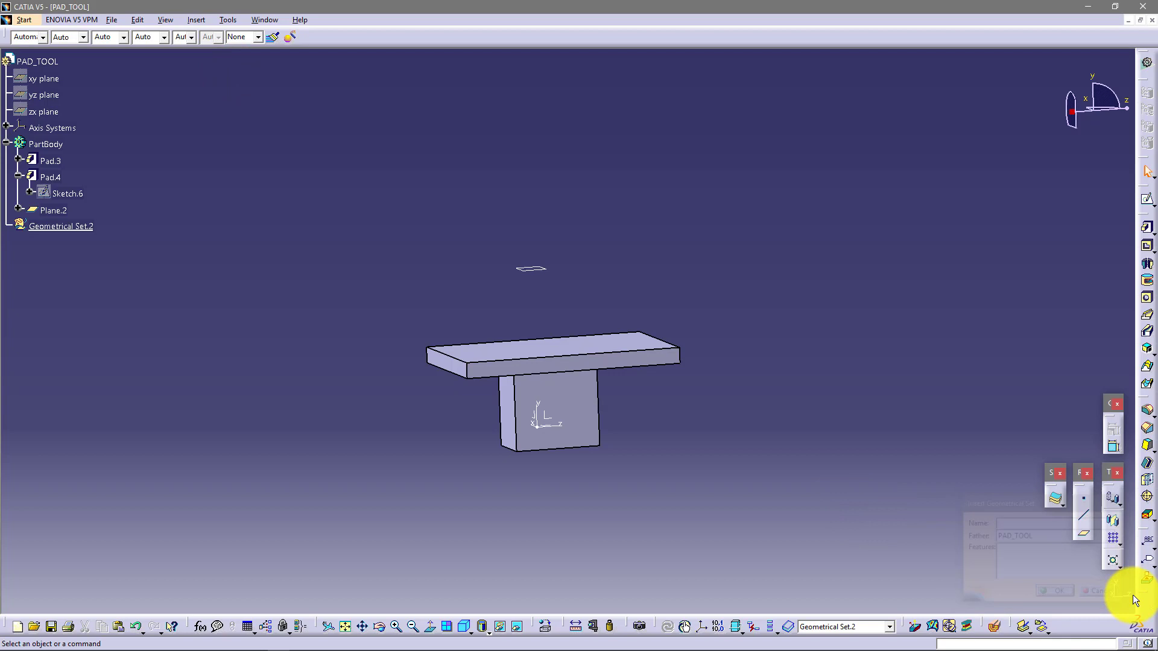
{"action": "left_click_drag", "start_coordinate": [48, 212], "coordinate": [83, 227]}
{"action": "left_click", "coordinate": [79, 210]}
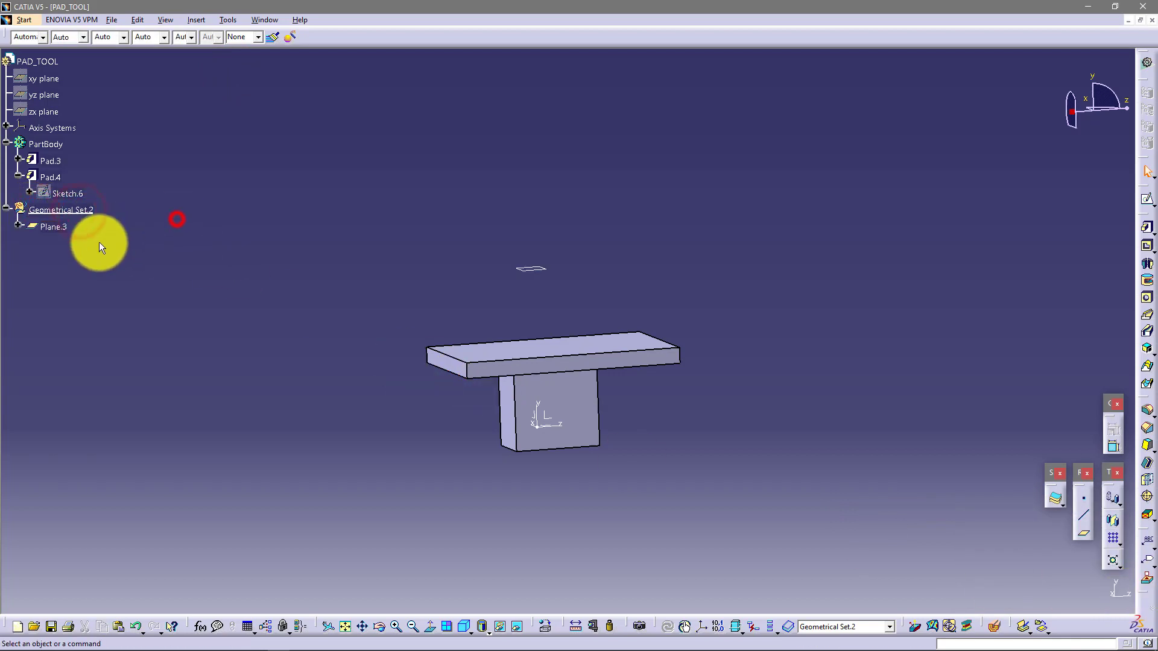
Edit Pad.4 with an Up to plane first limit, using the offset plane above the upper pad, and apply the definition.
{"action": "double_click", "coordinate": [575, 403]}
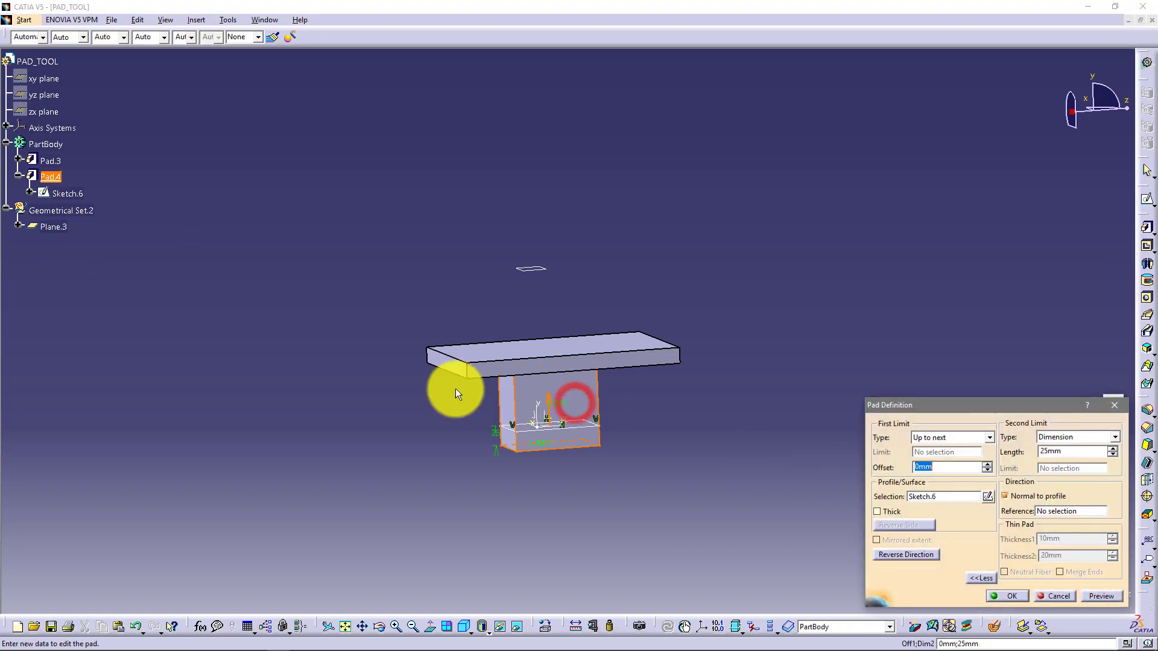
{"action": "left_click", "coordinate": [950, 439]}
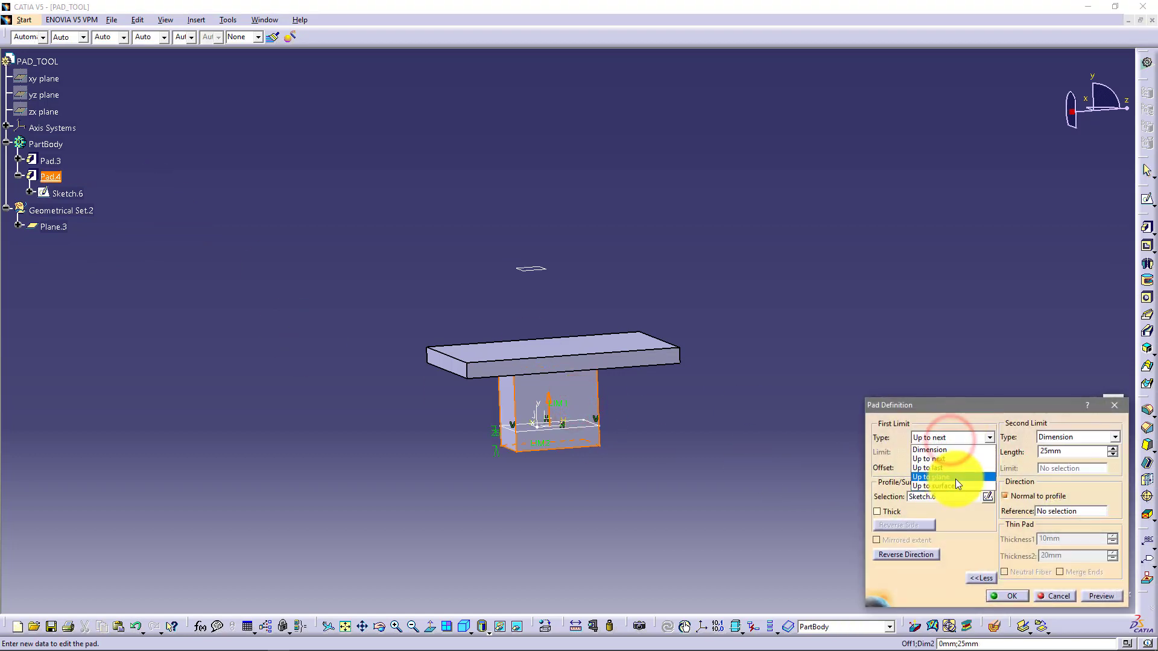
{"action": "left_click", "coordinate": [953, 478]}
{"action": "left_click", "coordinate": [531, 269]}
{"action": "middle_click_drag", "start_coordinate": [593, 299], "coordinate": [675, 362]}
{"action": "left_click", "coordinate": [1004, 596]}
Reopen Pad.4's definition, enable Thick with the Neutral Fiber option and preview the hollow pad.
{"action": "middle_click_drag", "start_coordinate": [676, 469], "coordinate": [569, 266]}
{"action": "middle_click_drag", "start_coordinate": [538, 315], "coordinate": [612, 310]}
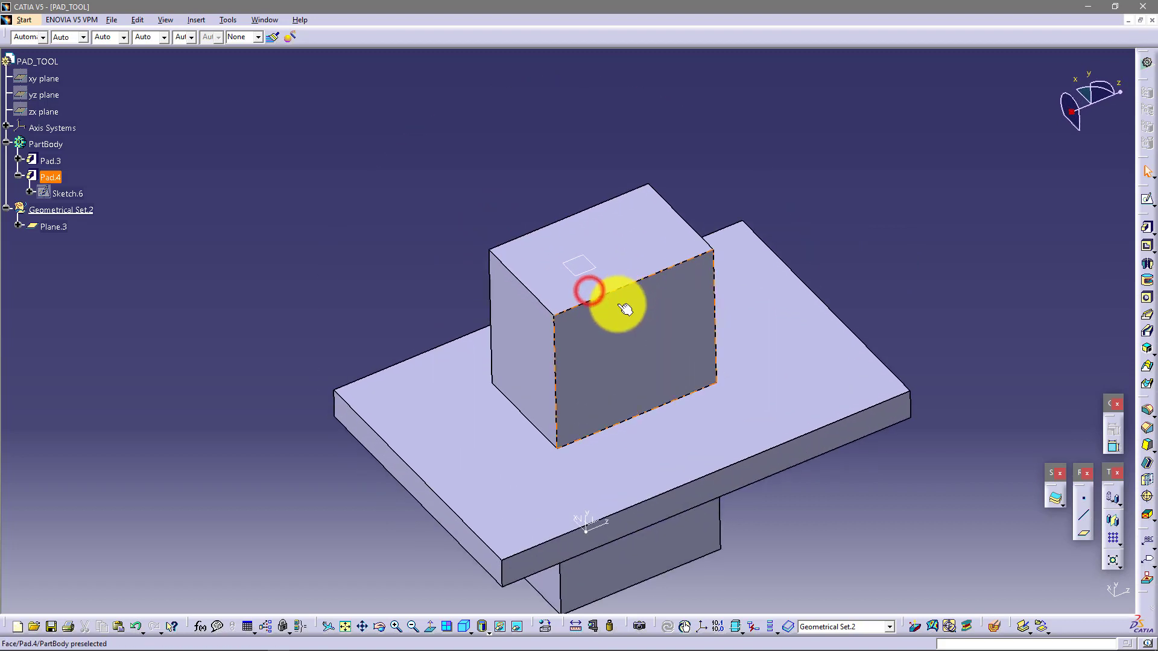
{"action": "double_click", "coordinate": [640, 348]}
{"action": "middle_click_drag", "start_coordinate": [687, 449], "coordinate": [674, 417]}
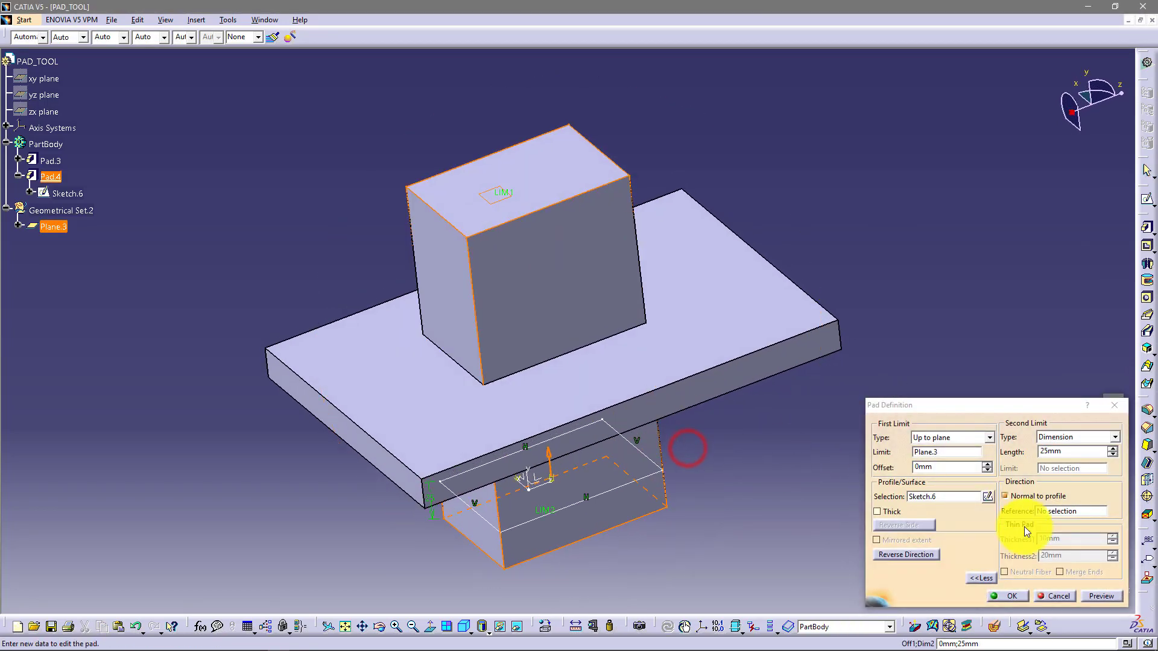
{"action": "left_click", "coordinate": [878, 512]}
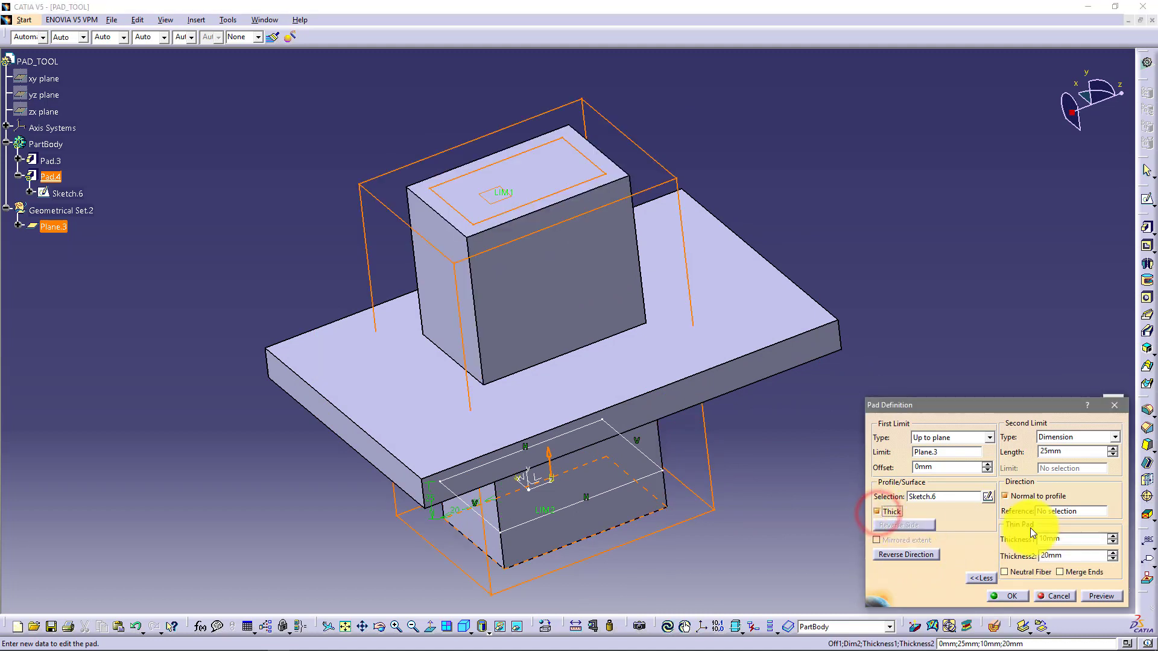
{"action": "left_click", "coordinate": [1008, 572]}
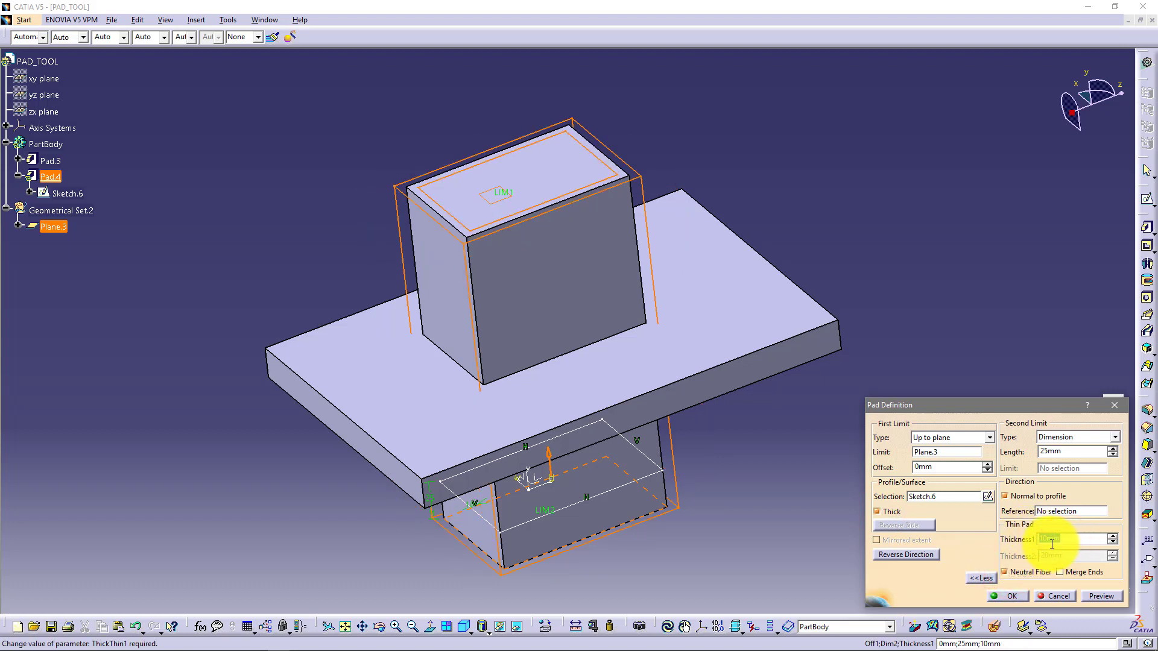
{"action": "middle_click_drag", "start_coordinate": [538, 292], "coordinate": [597, 375]}
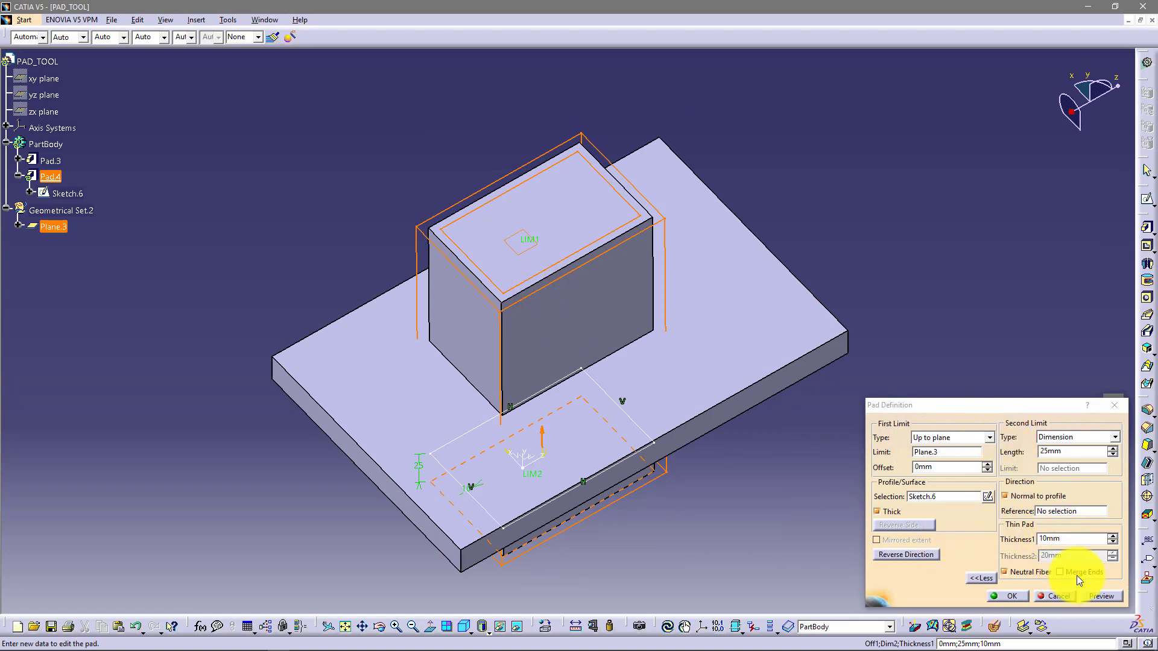
{"action": "left_click", "coordinate": [1092, 597]}
{"action": "middle_click_drag", "start_coordinate": [644, 328], "coordinate": [572, 313]}
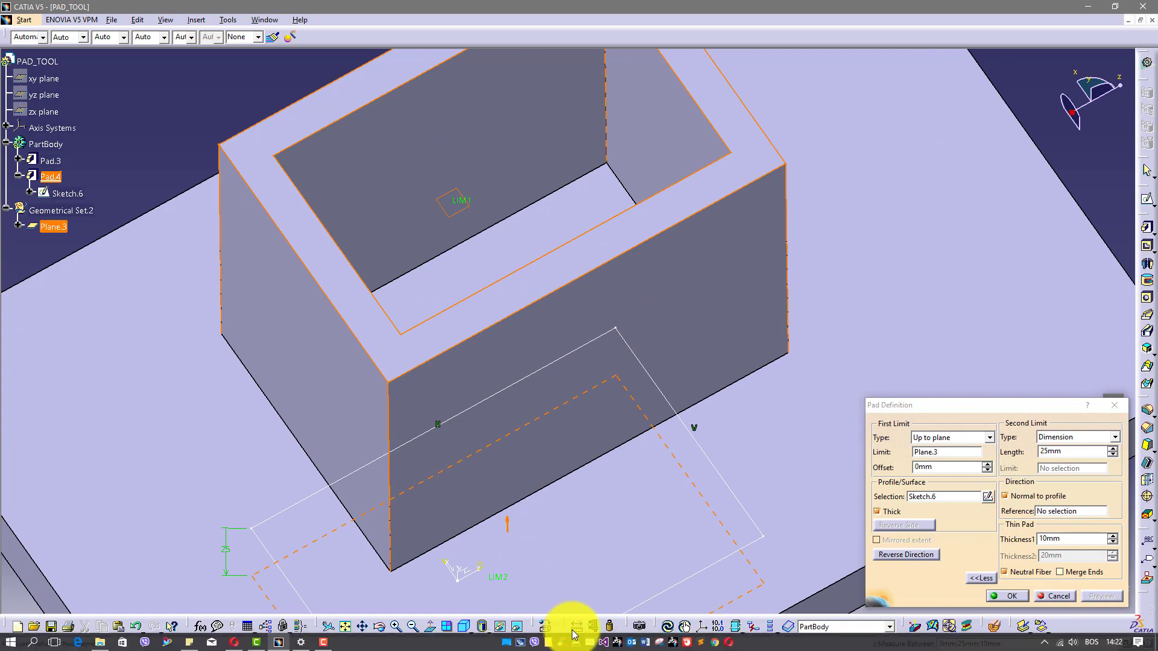
Measure the wall thickness between the outer and inner faces of the thin pad, without keeping the measurement.
{"action": "left_click", "coordinate": [572, 639]}
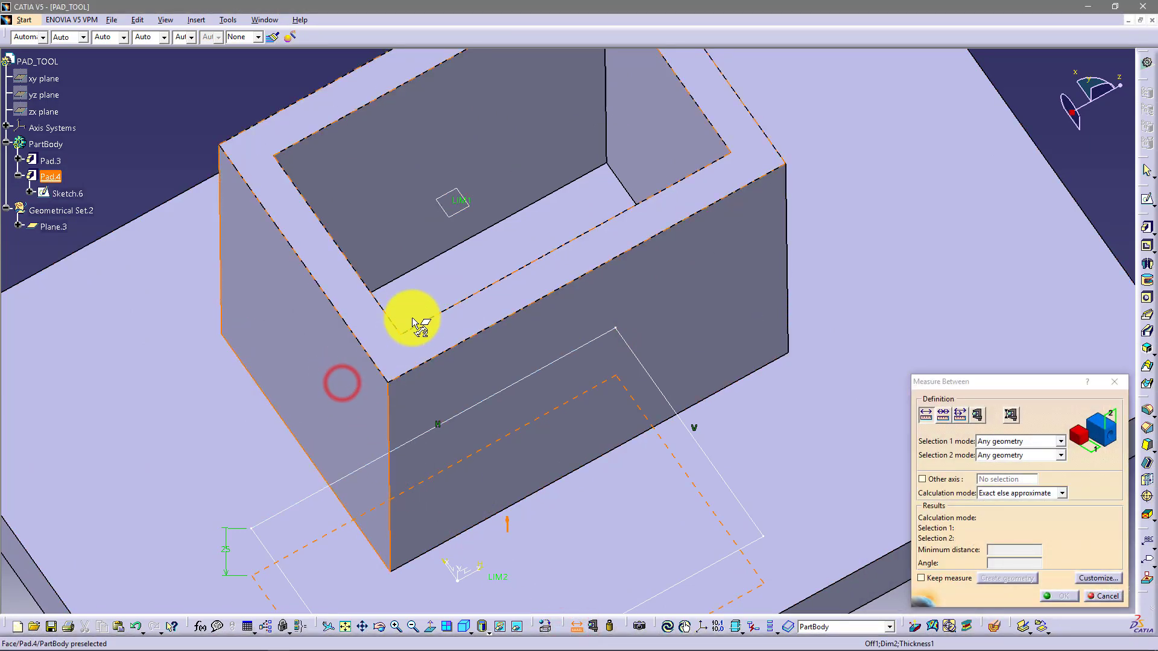
{"action": "middle_click_drag", "start_coordinate": [414, 323], "coordinate": [325, 414]}
{"action": "left_click", "coordinate": [261, 432]}
{"action": "middle_click_drag", "start_coordinate": [243, 415], "coordinate": [375, 337]}
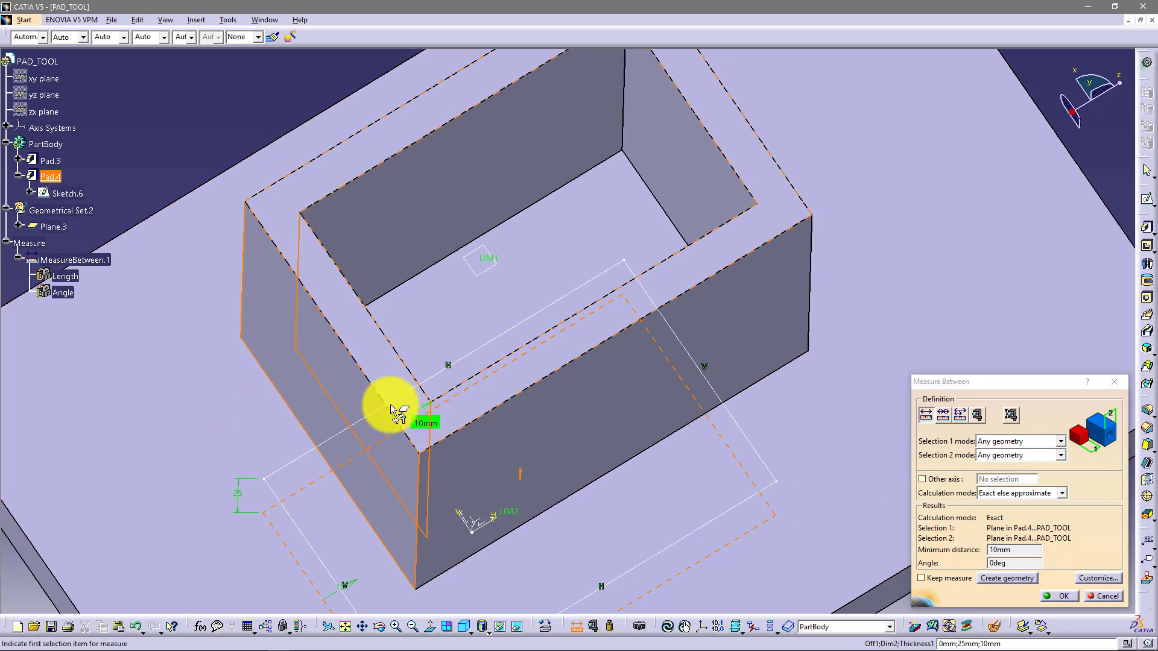
{"action": "left_click", "coordinate": [364, 375]}
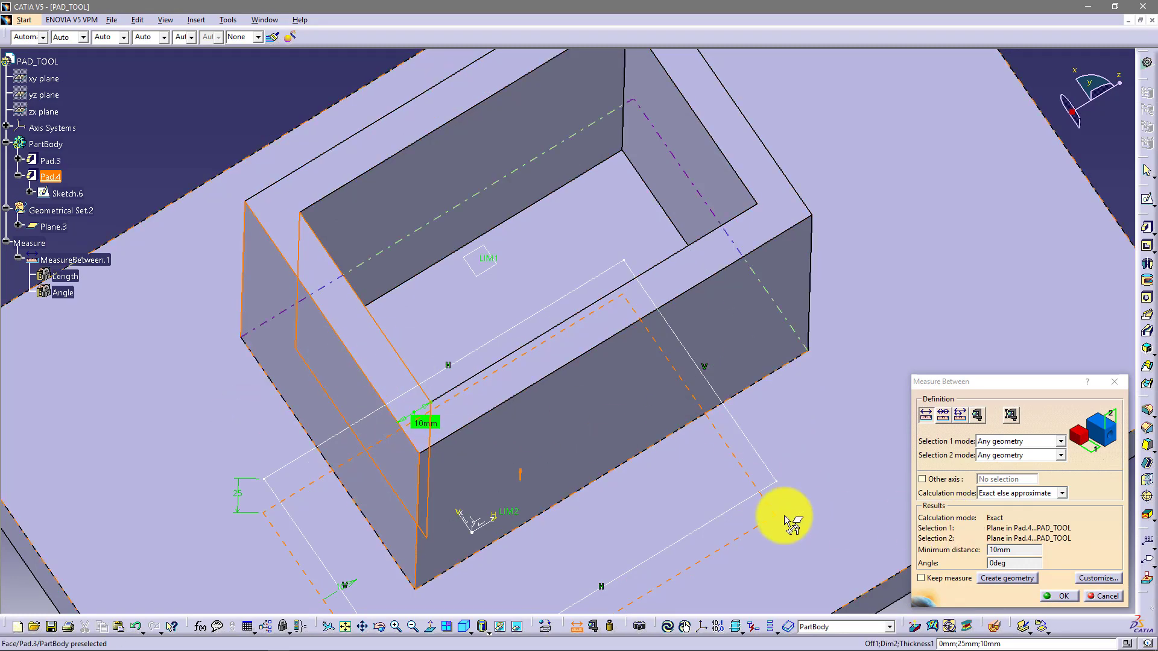
{"action": "left_click", "coordinate": [1107, 598]}
Turn off Neutral Fiber for Pad.4 and preview the walls with separate thickness values.
{"action": "middle_click_drag", "start_coordinate": [661, 367], "coordinate": [709, 395]}
{"action": "left_click", "coordinate": [1034, 573]}
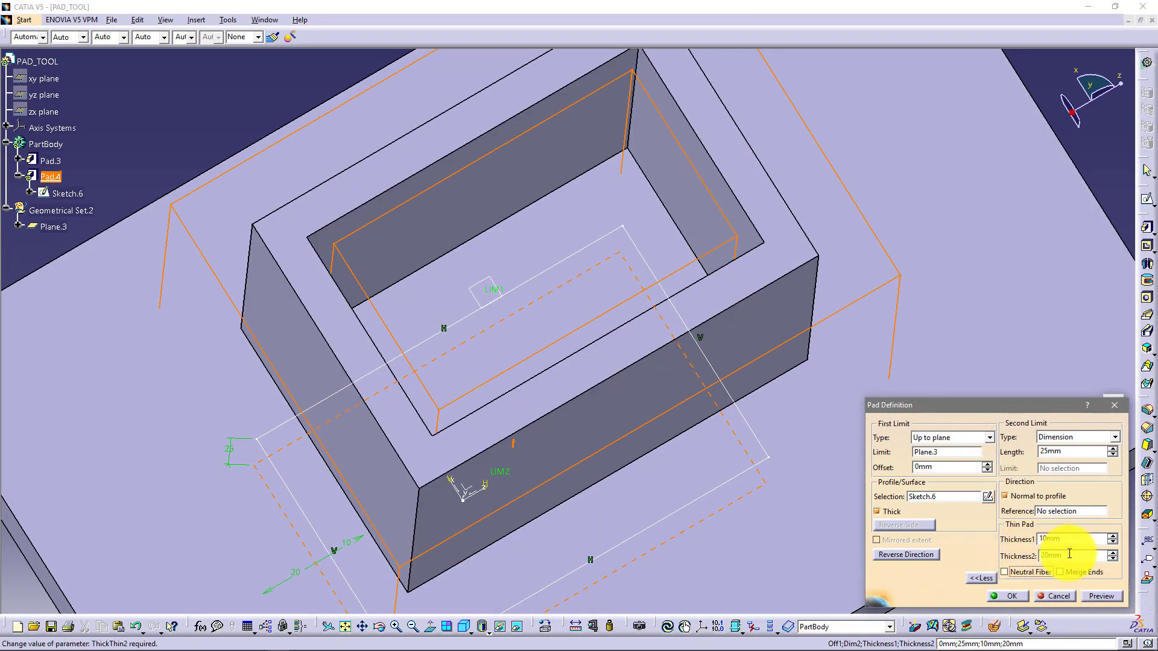
{"action": "left_click", "coordinate": [1101, 596]}
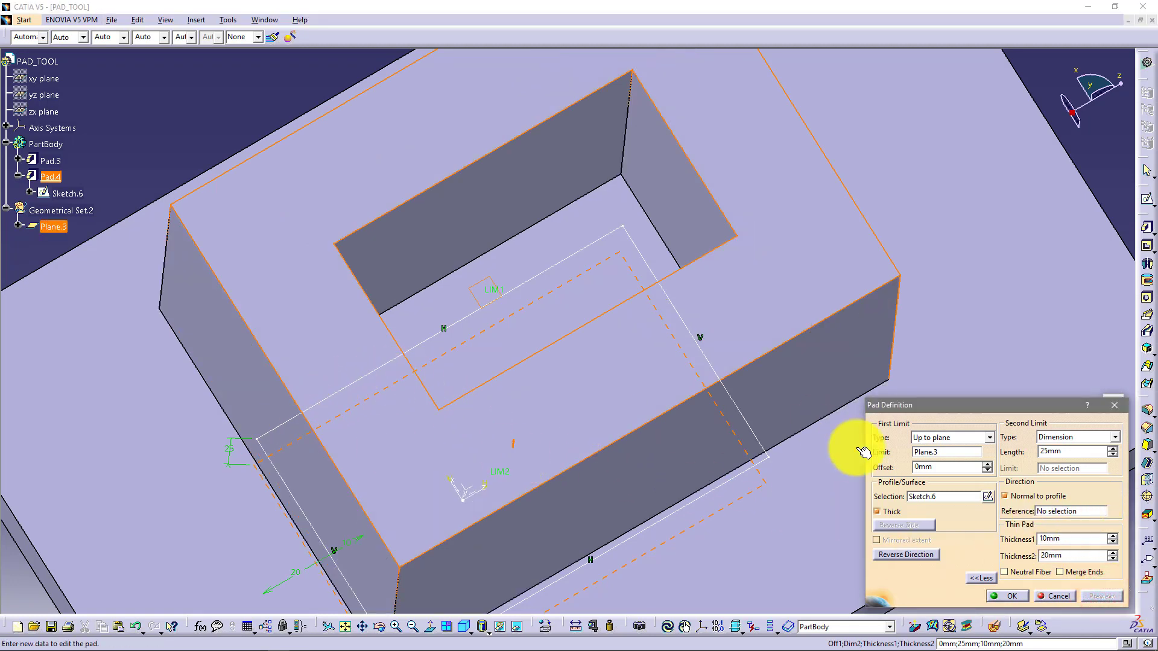
Set Pad.4's Thickness1 to 100000 mm and preview the filled pad.
{"action": "double_click", "coordinate": [1074, 539]}
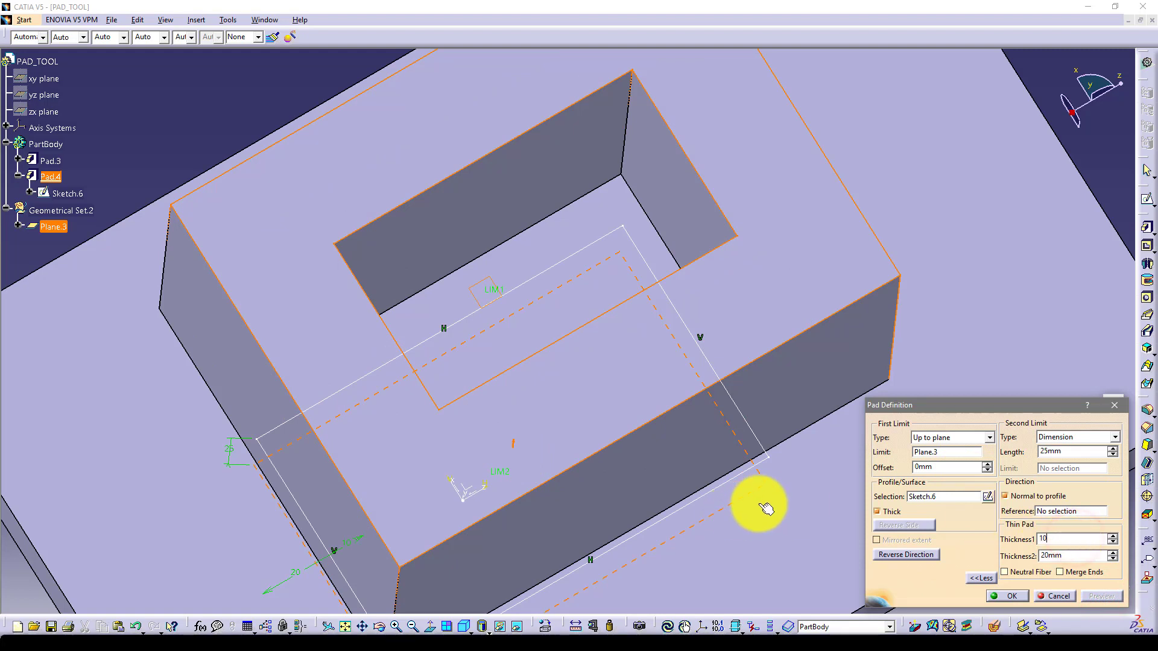
{"action": "type", "text": "100000"}
{"action": "left_click", "coordinate": [371, 278]}
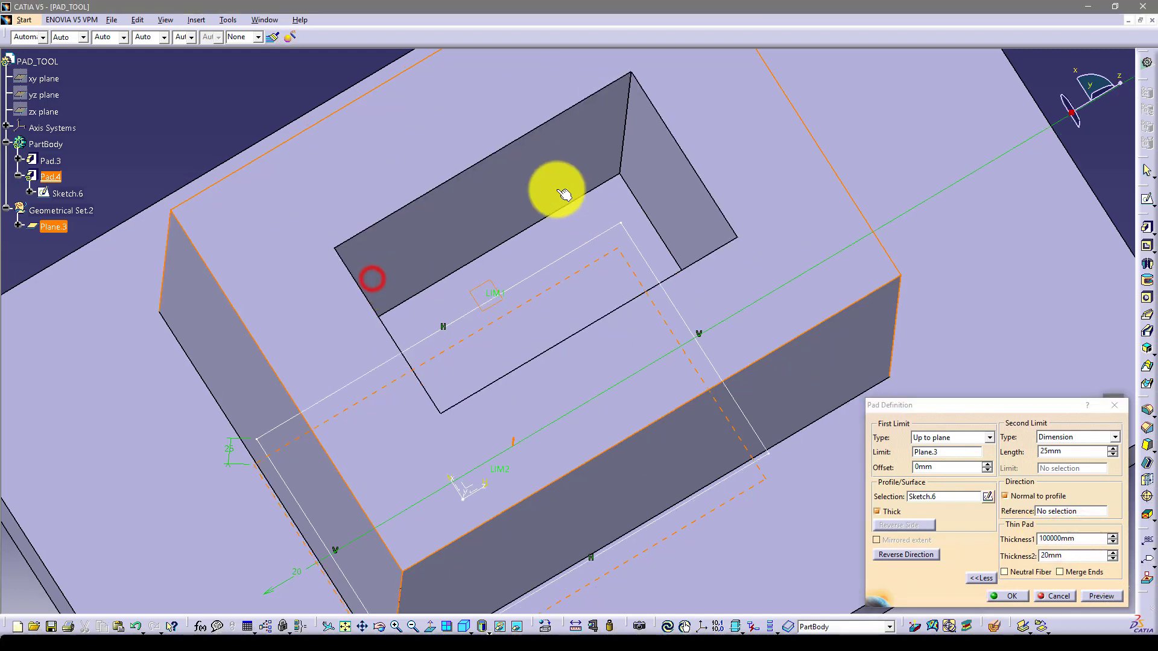
{"action": "left_click", "coordinate": [1116, 602]}
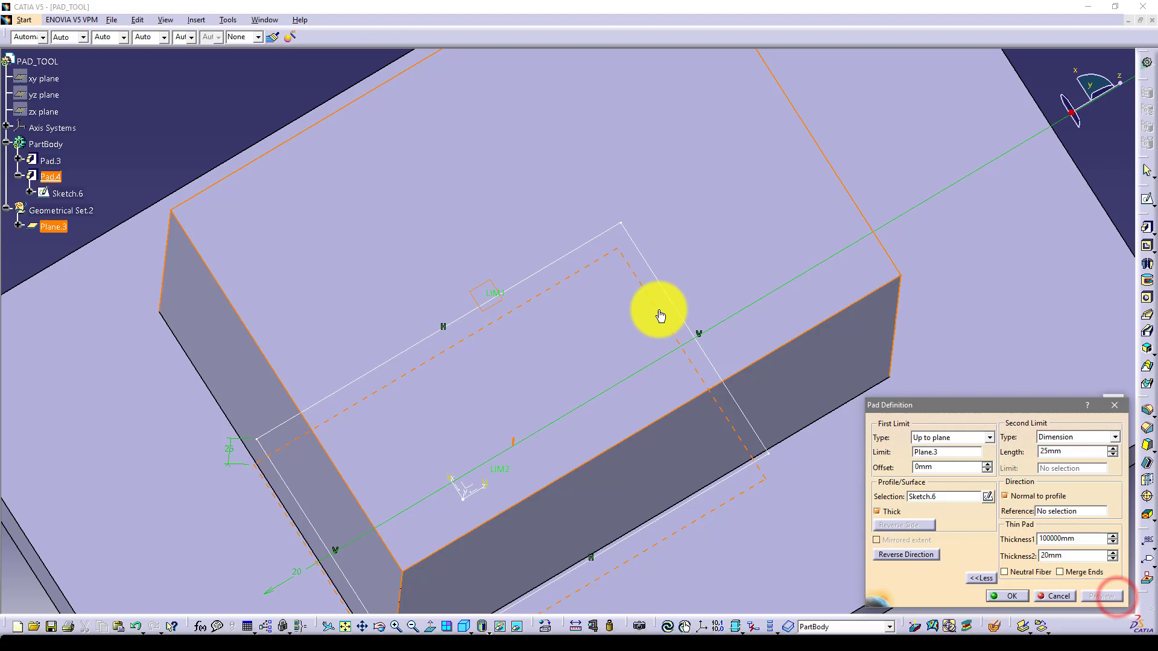
{"action": "middle_click_drag", "start_coordinate": [659, 310], "coordinate": [454, 312]}
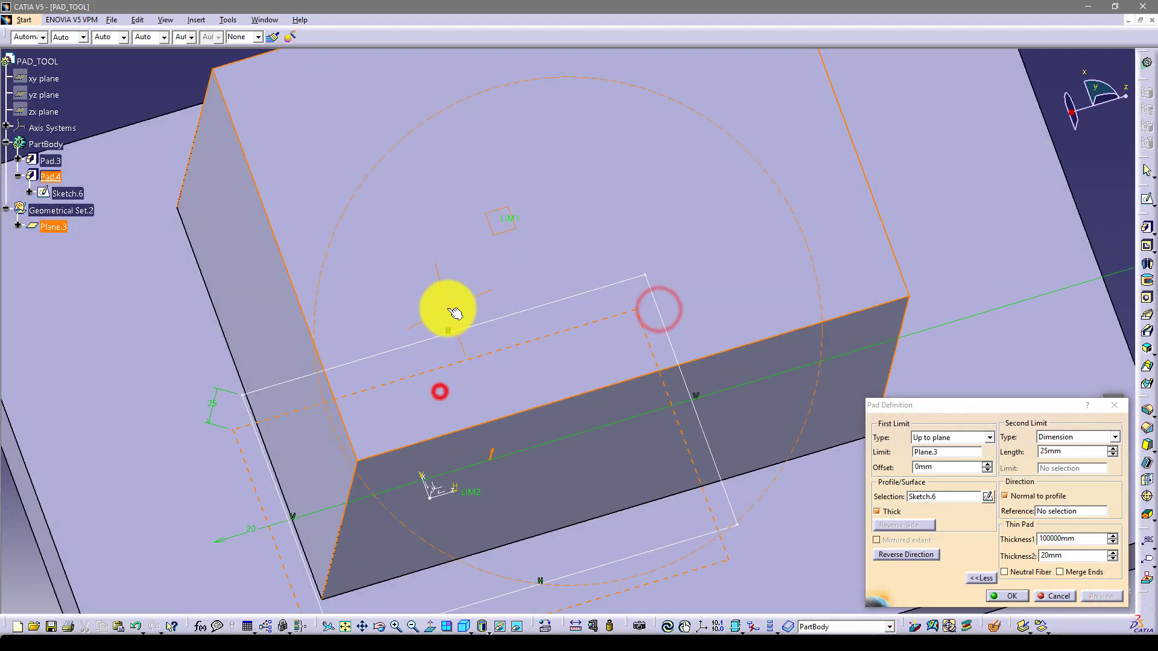
Try 50 mm for Pad.4's Thickness2, replace it with 15 mm and apply the definition.
{"action": "double_click", "coordinate": [1061, 555]}
{"action": "type", "text": "50"}
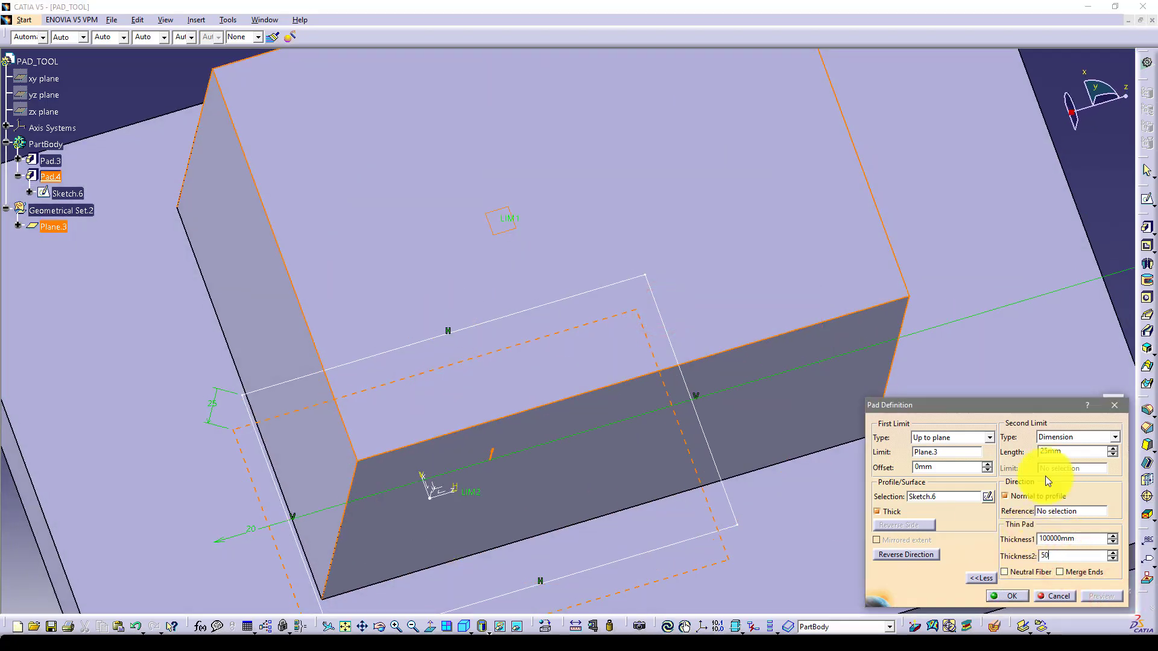
{"action": "middle_click_drag", "start_coordinate": [537, 409], "coordinate": [561, 525]}
{"action": "left_click_drag", "start_coordinate": [1064, 556], "coordinate": [932, 530]}
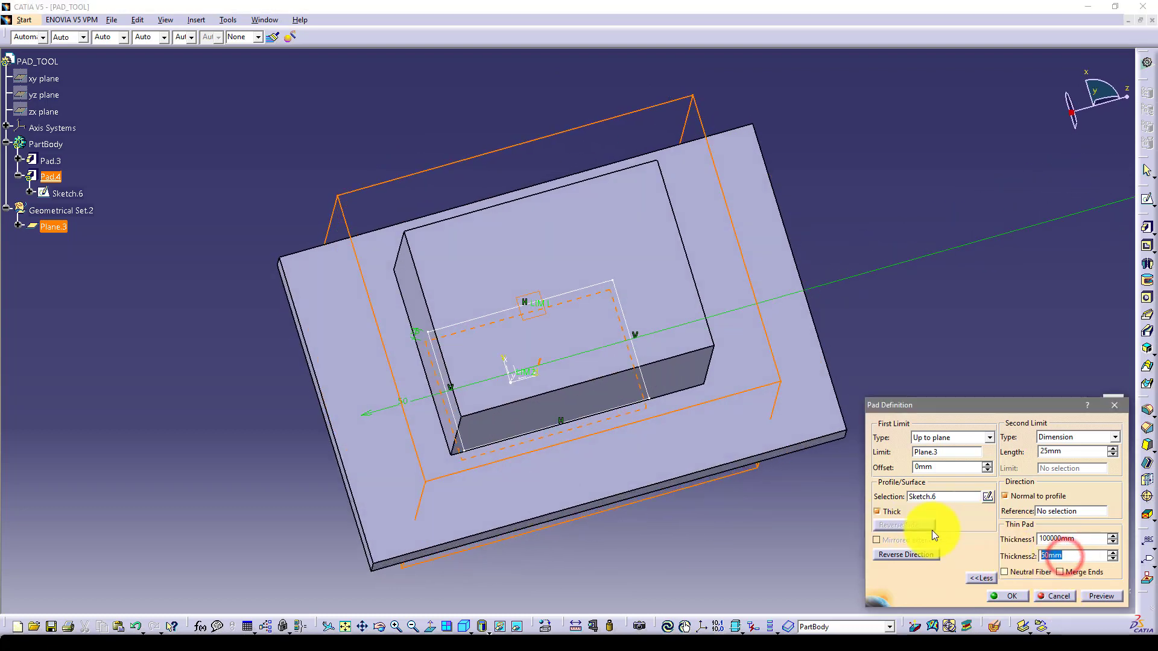
{"action": "type", "text": "15"}
{"action": "key", "text": "Return"}
Inspect the thickened pad and reopen Pad.4's definition to review its Thin Pad values.
{"action": "middle_click_drag", "start_coordinate": [519, 399], "coordinate": [471, 258]}
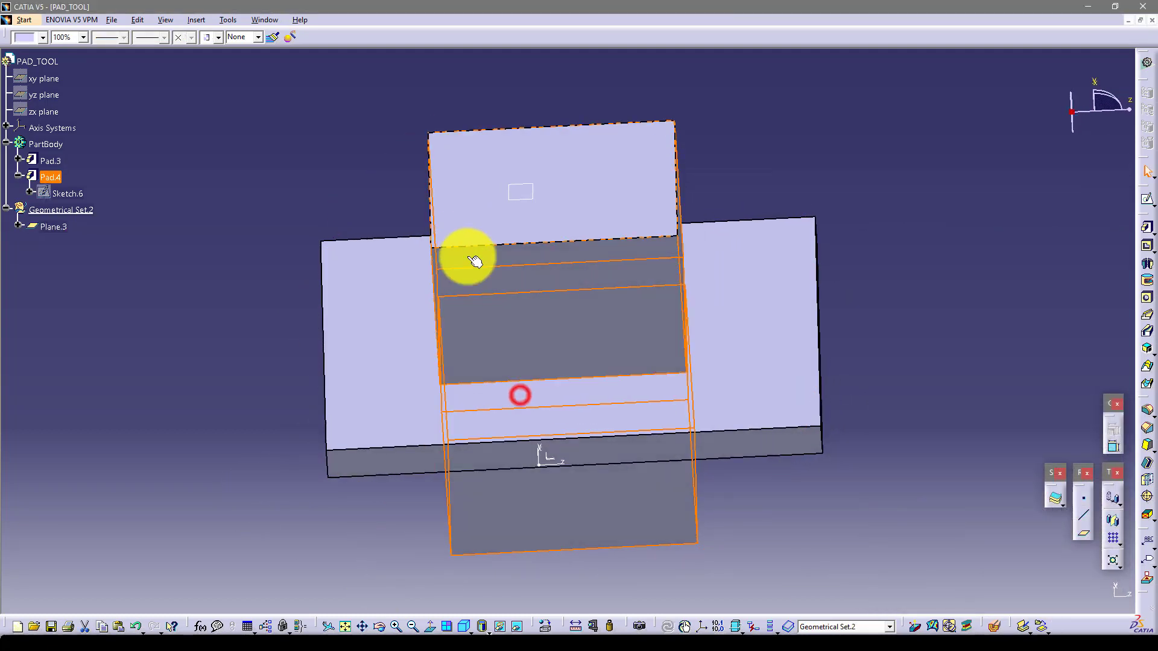
{"action": "left_click", "coordinate": [191, 273]}
{"action": "double_click", "coordinate": [51, 176]}
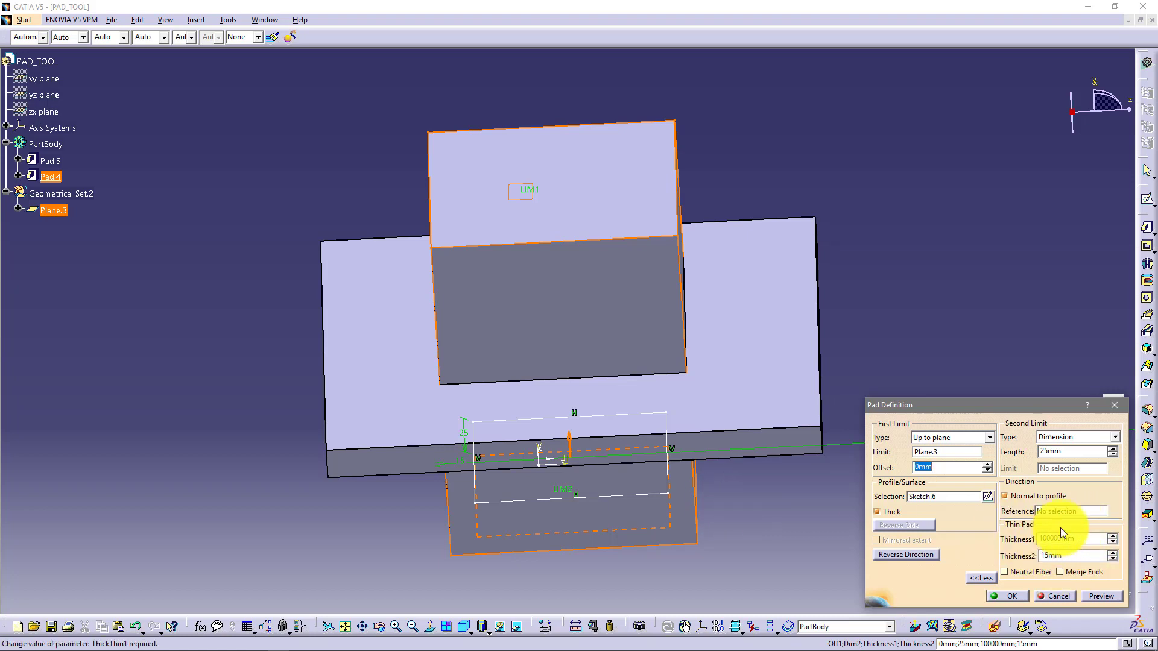
{"action": "middle_click_drag", "start_coordinate": [551, 436], "coordinate": [567, 423]}
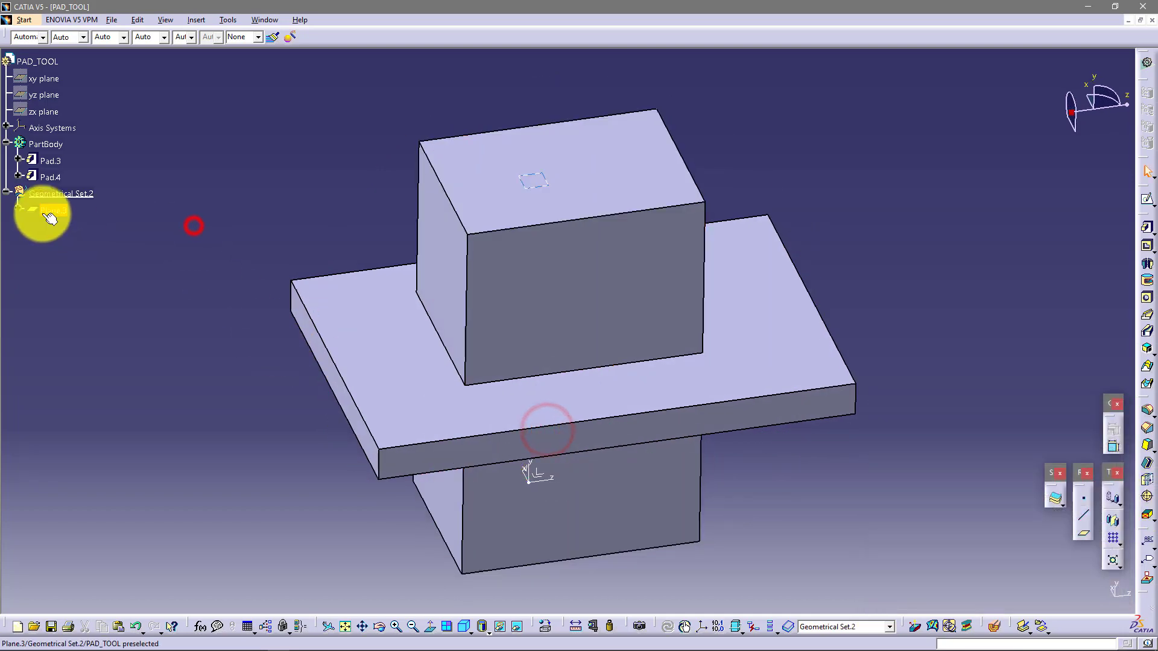
Start a sketch on the axis system's yz plane and draw a slanted line extending past both sides of the vertical pad.
{"action": "left_click", "coordinate": [1149, 203]}
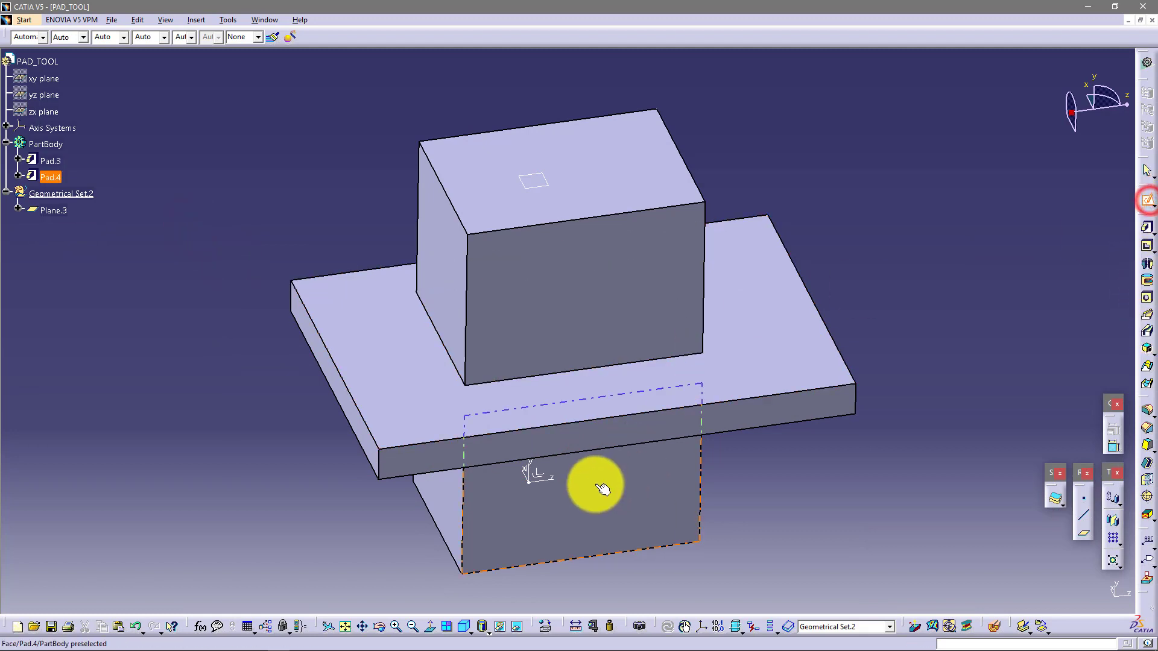
{"action": "left_click", "coordinate": [538, 473]}
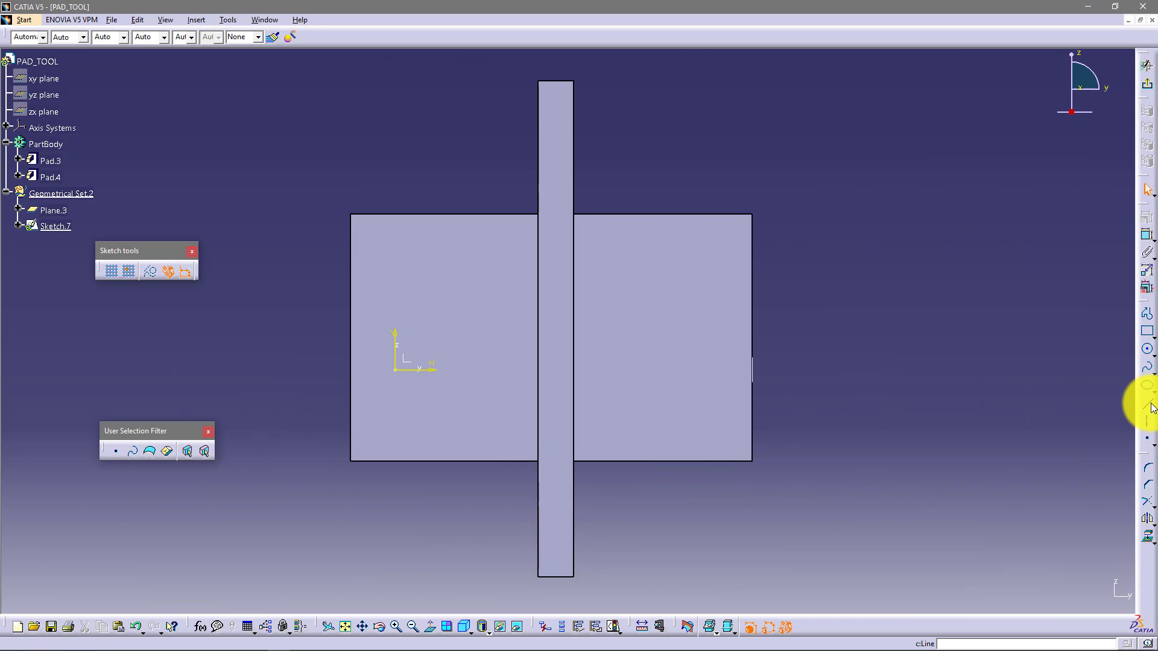
{"action": "left_click", "coordinate": [304, 318]}
{"action": "left_click", "coordinate": [885, 428]}
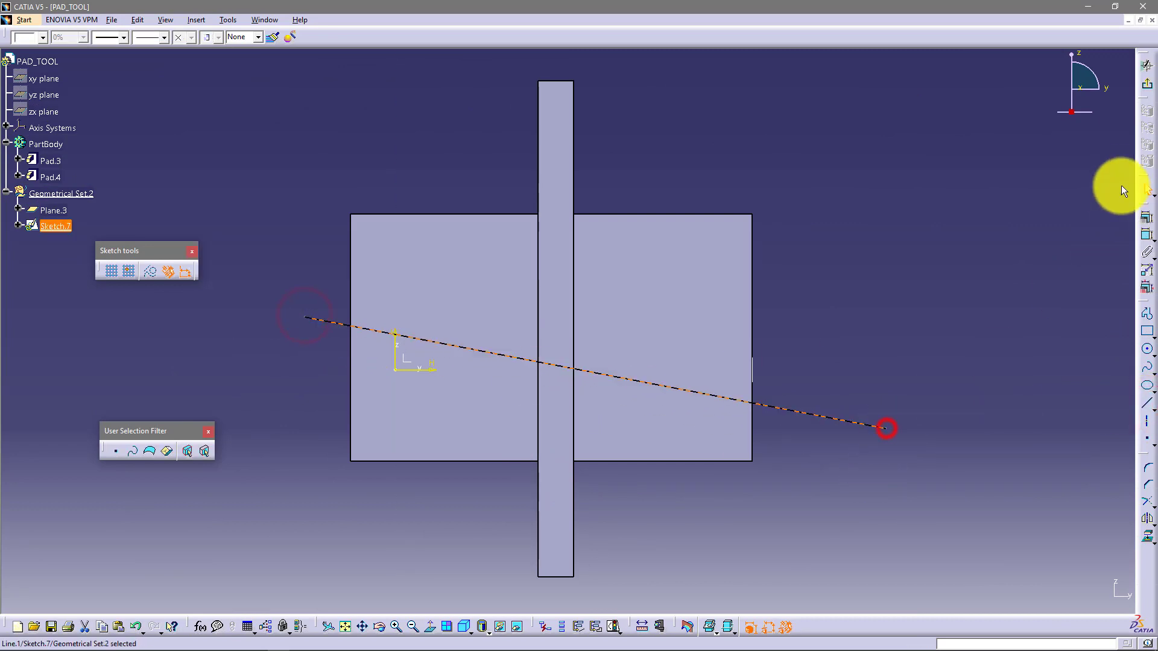
Leave the sketch and redefine Pad.4's extrusion direction from normal to profile to the slanted line of Sketch.7.
{"action": "left_click", "coordinate": [1146, 66]}
{"action": "middle_click_drag", "start_coordinate": [687, 406], "coordinate": [693, 417]}
{"action": "double_click", "coordinate": [56, 176]}
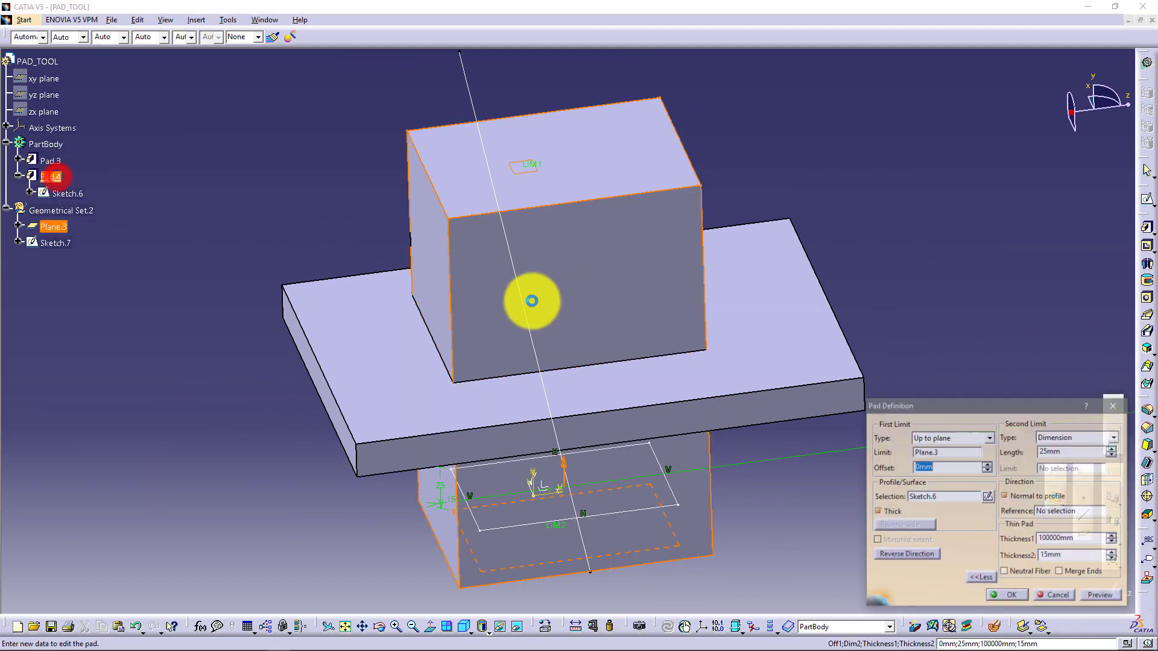
{"action": "left_click", "coordinate": [1039, 498]}
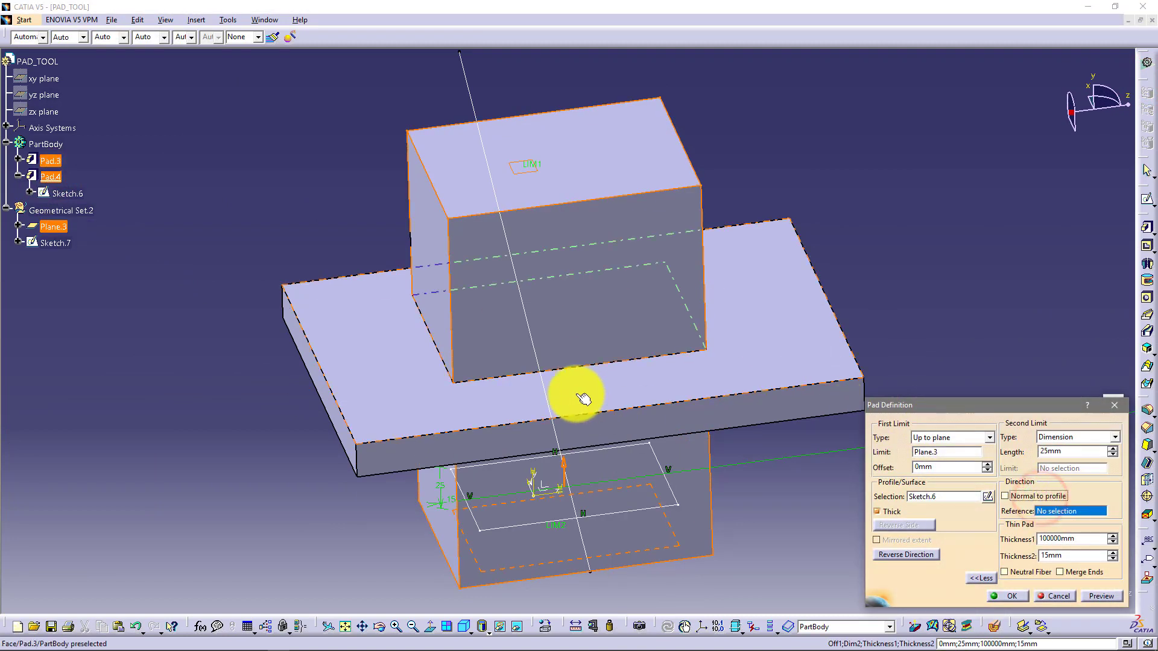
{"action": "left_click", "coordinate": [534, 353]}
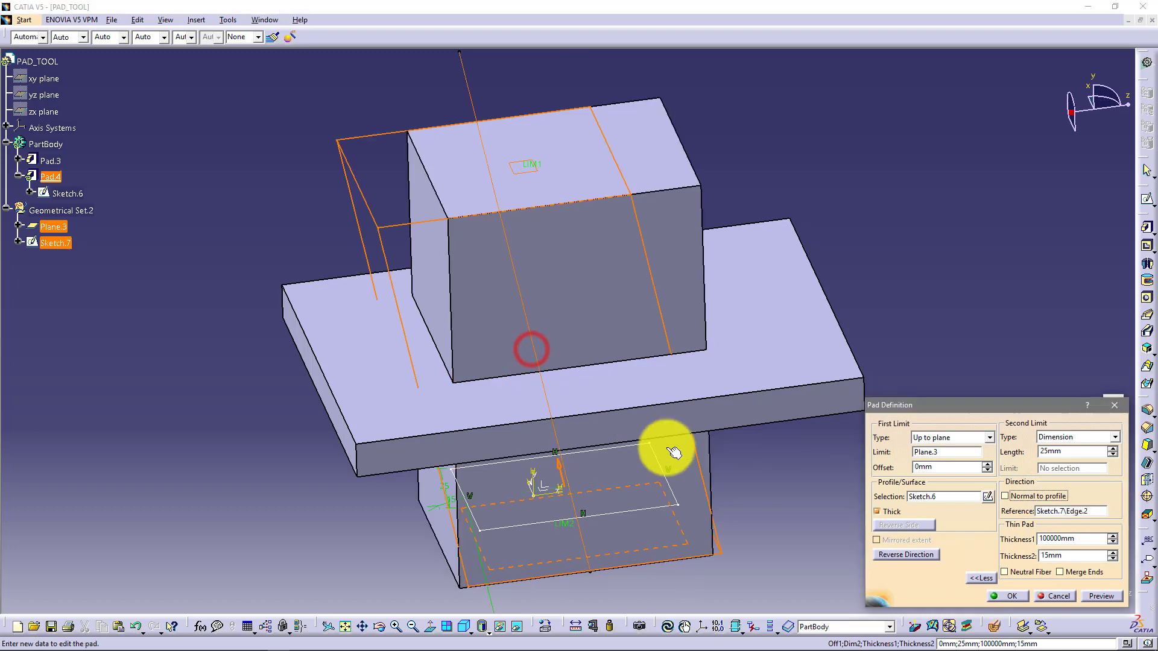
{"action": "middle_click_drag", "start_coordinate": [668, 447], "coordinate": [692, 442]}
{"action": "left_click", "coordinate": [999, 596]}
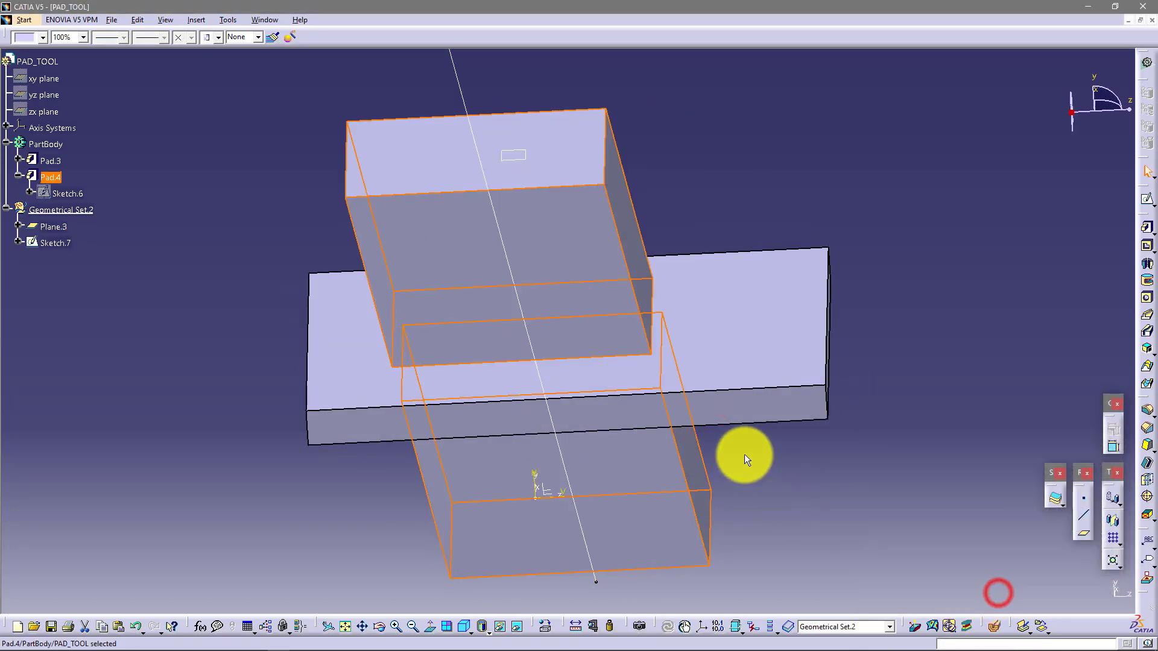
Enable Neutral Fiber for Pad.4, set Thickness1 to 5 mm and inspect the applied thin-walled pad.
{"action": "middle_click_drag", "start_coordinate": [752, 383], "coordinate": [601, 259]}
{"action": "double_click", "coordinate": [597, 256]}
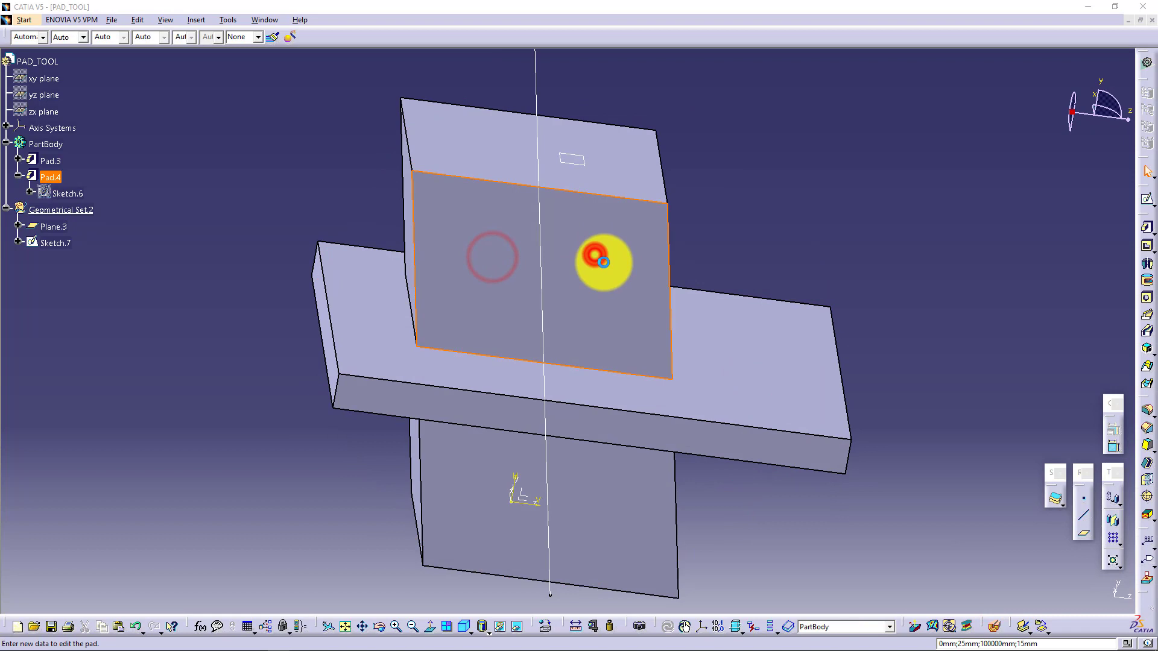
{"action": "left_click", "coordinate": [1018, 570]}
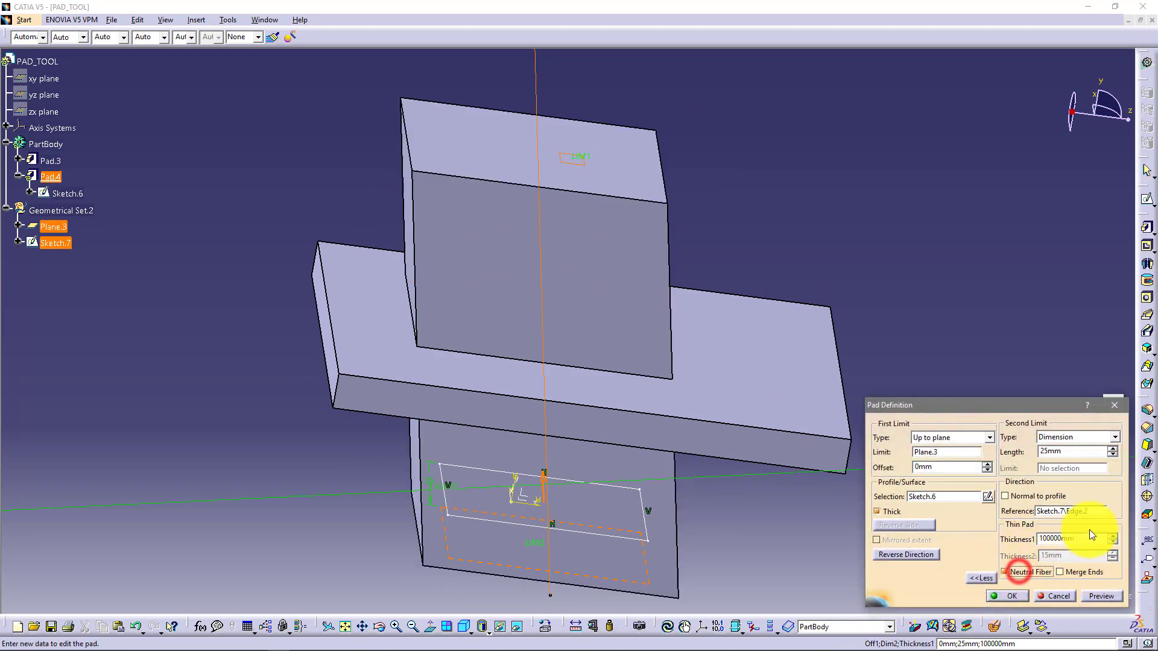
{"action": "left_click", "coordinate": [1081, 538]}
{"action": "type", "text": "5mm"}
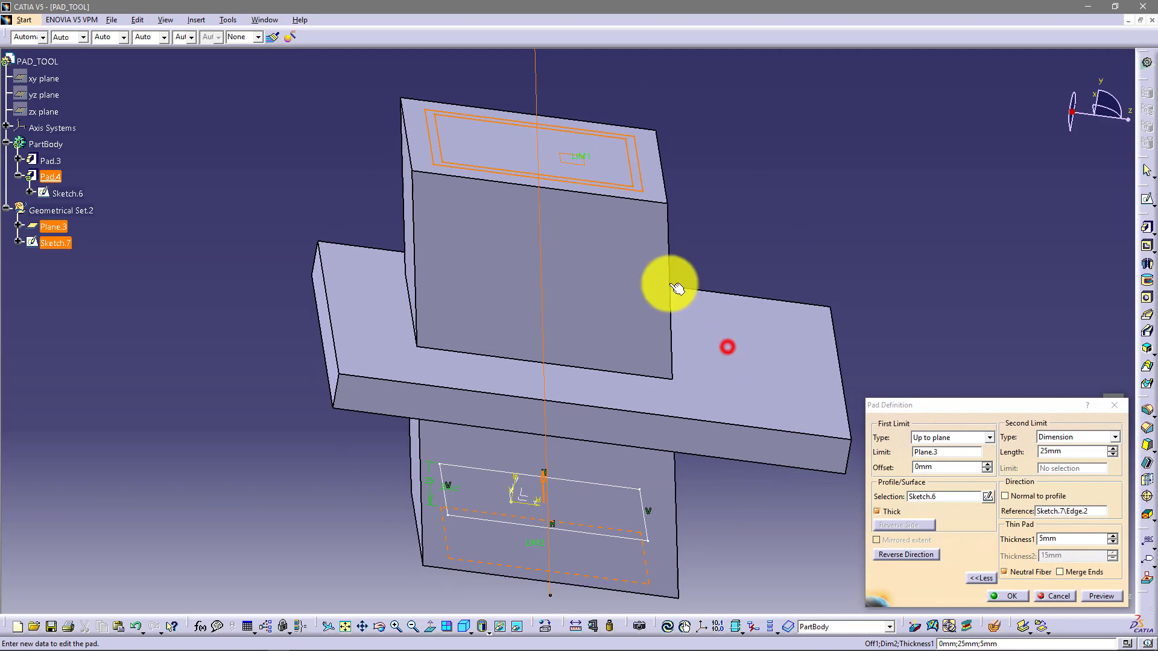
{"action": "middle_click_drag", "start_coordinate": [728, 345], "coordinate": [748, 371]}
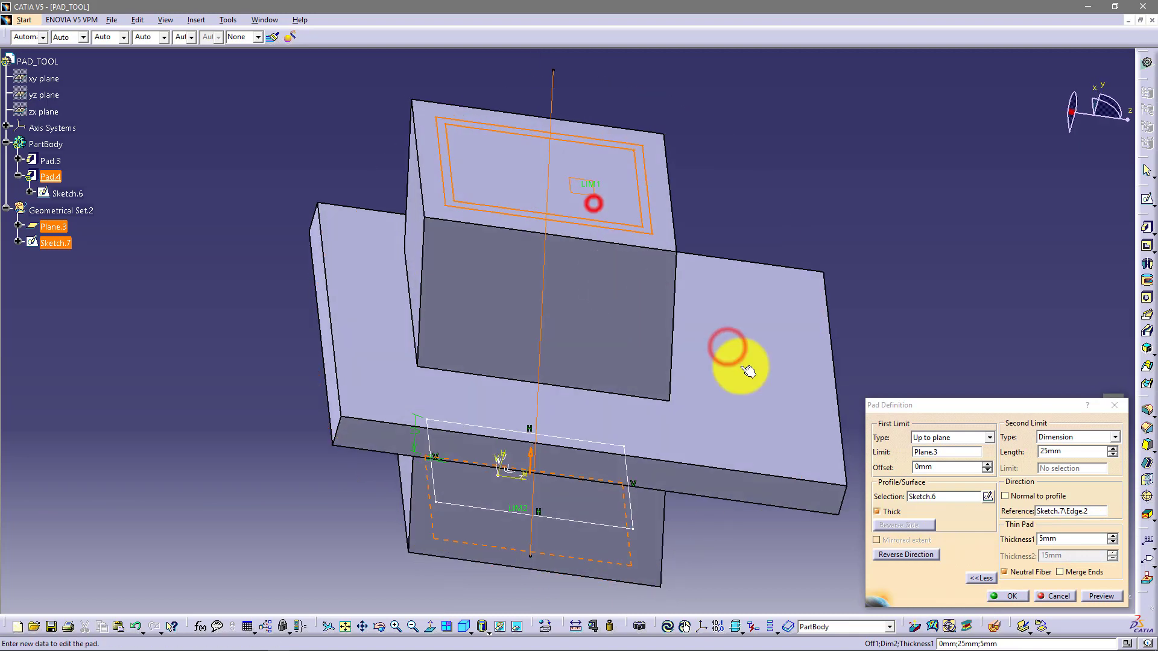
{"action": "left_click", "coordinate": [999, 594]}
{"action": "middle_click_drag", "start_coordinate": [391, 187], "coordinate": [561, 331]}
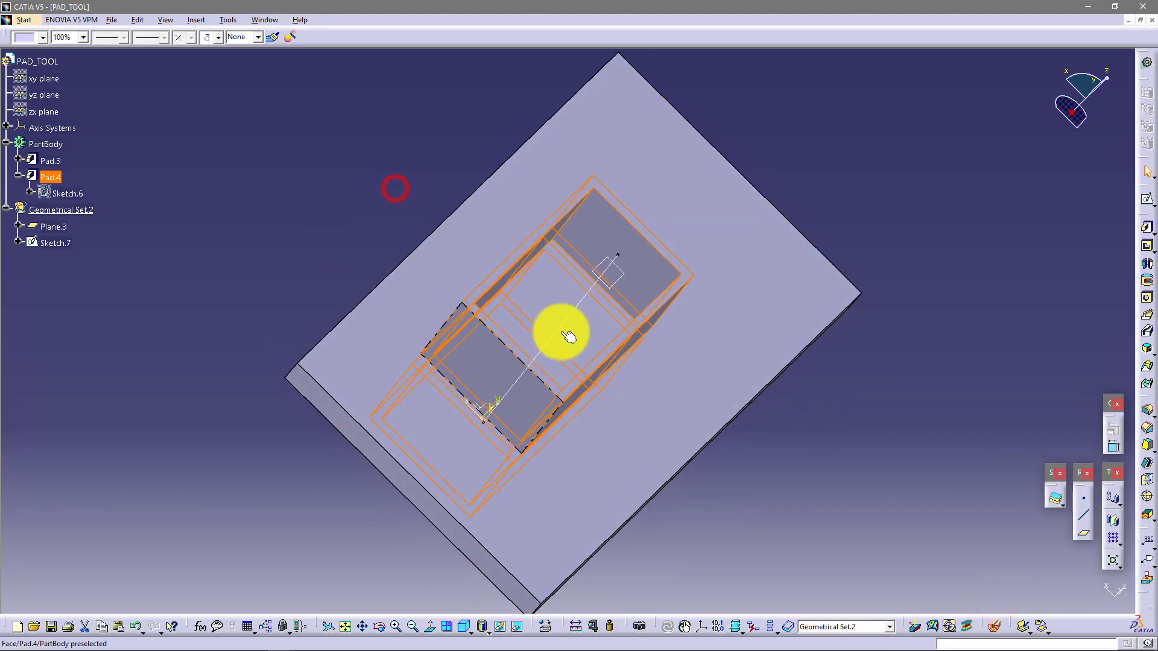
{"action": "middle_click_drag", "start_coordinate": [755, 451], "coordinate": [683, 304]}
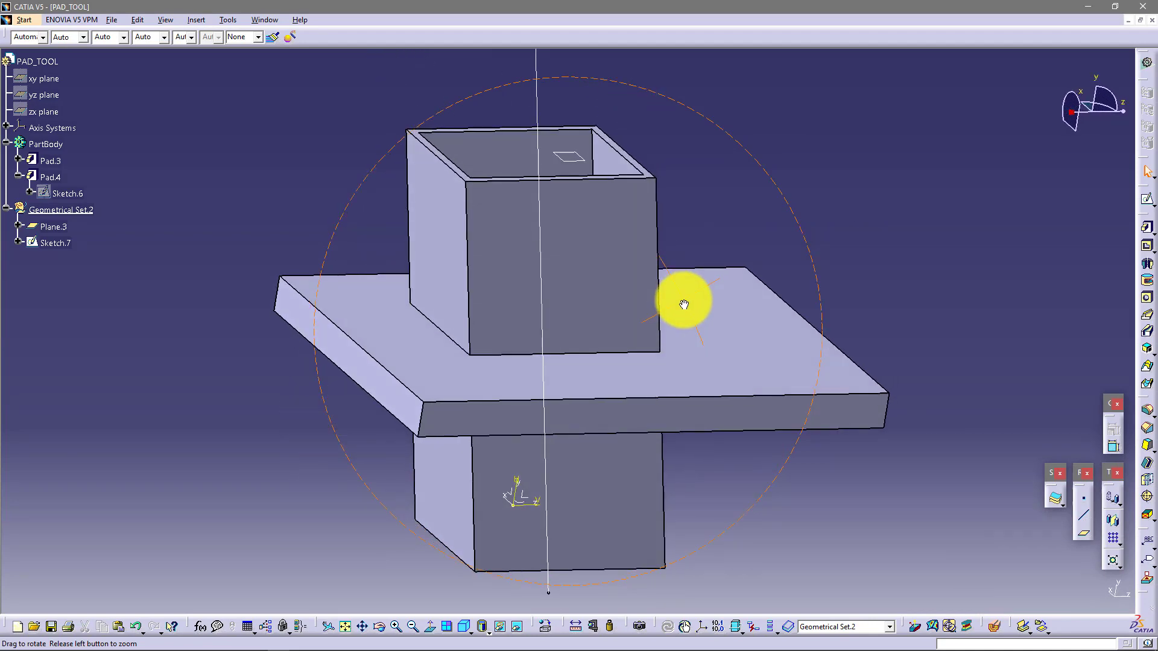
Collapse the PartBody and Geometrical Set.2 branches and hide both from the view.
{"action": "left_click", "coordinate": [111, 222]}
{"action": "left_click", "coordinate": [9, 147]}
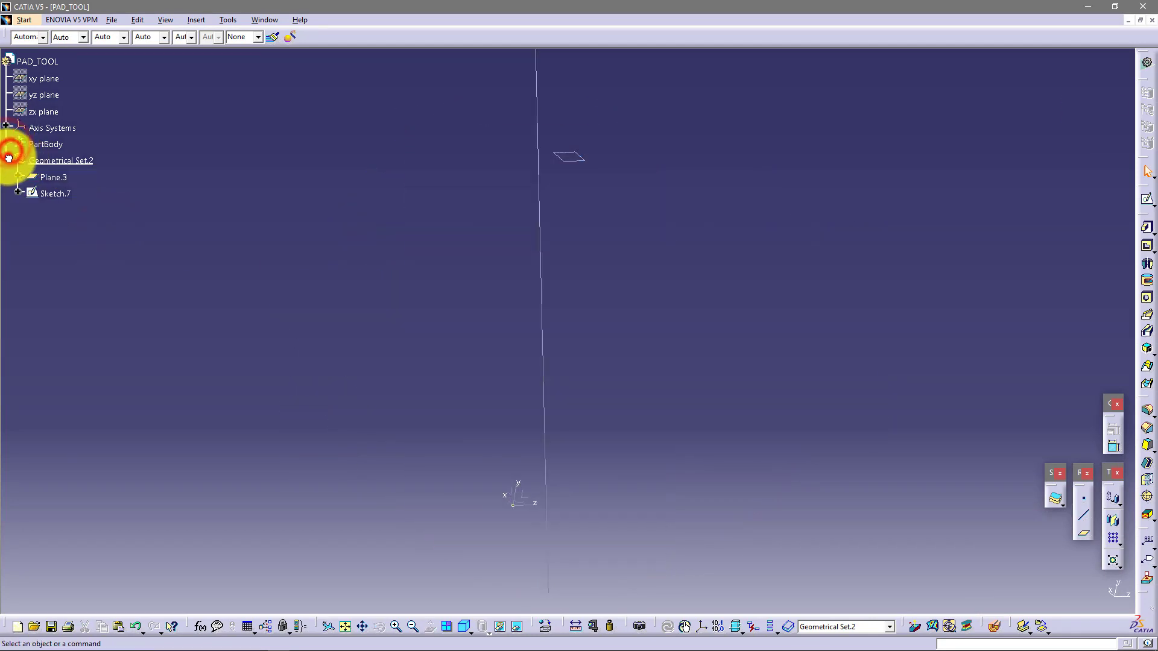
{"action": "left_click", "coordinate": [6, 162]}
{"action": "right_click", "coordinate": [57, 163]}
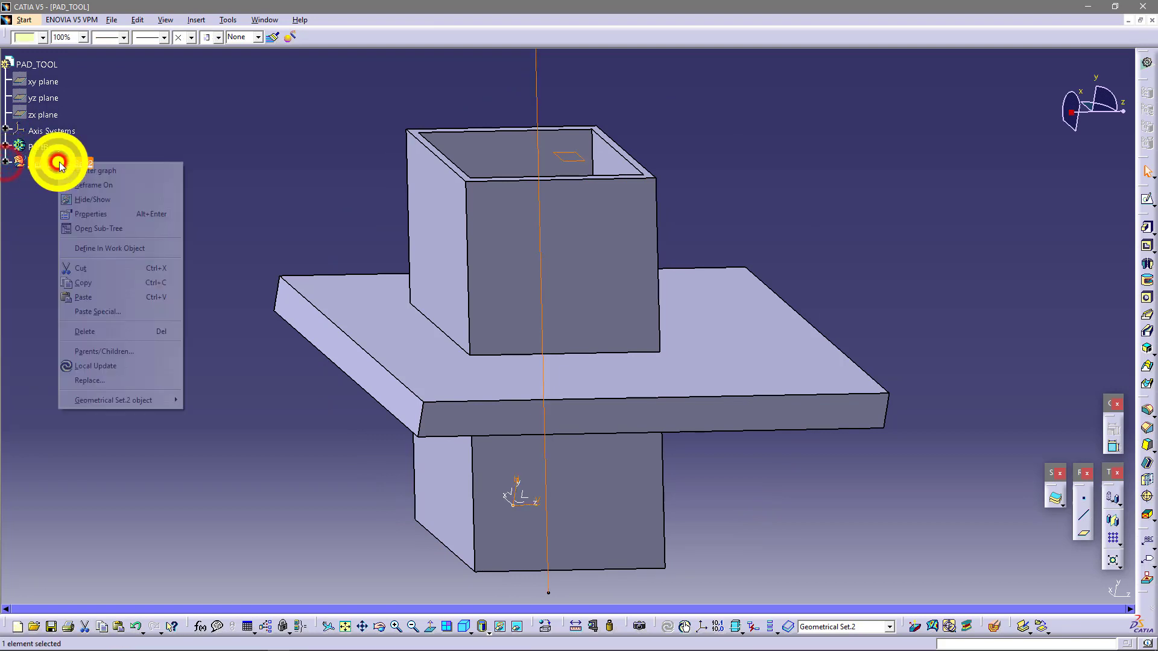
{"action": "left_click", "coordinate": [101, 201]}
{"action": "right_click", "coordinate": [45, 147]}
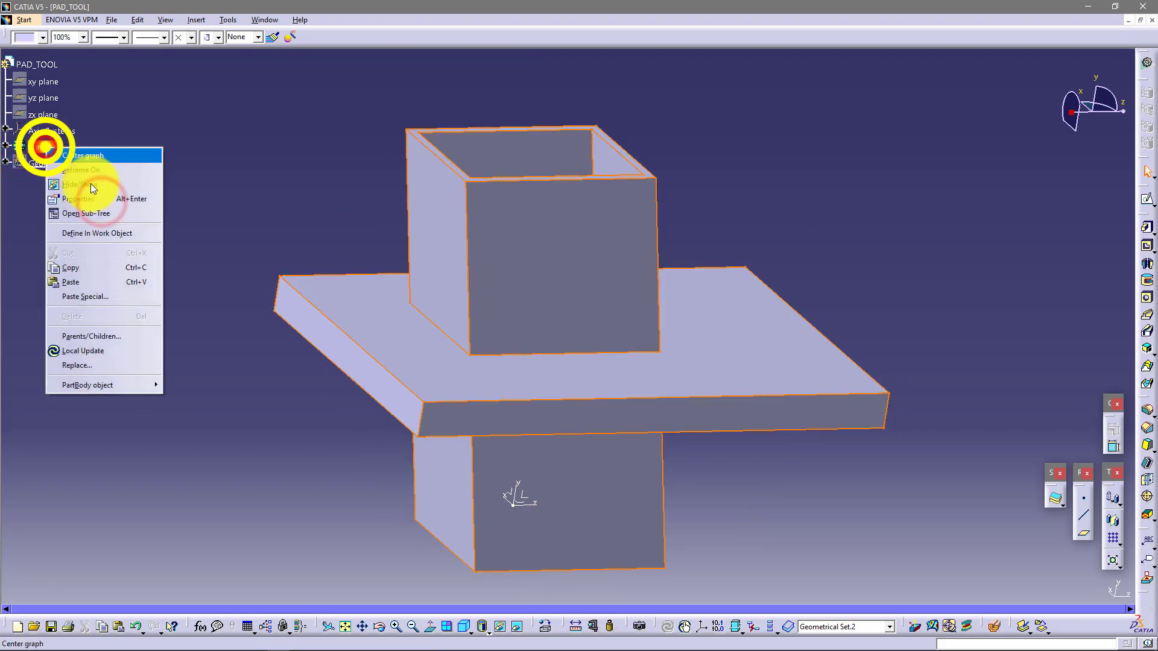
{"action": "left_click", "coordinate": [83, 175]}
{"action": "right_click", "coordinate": [53, 149]}
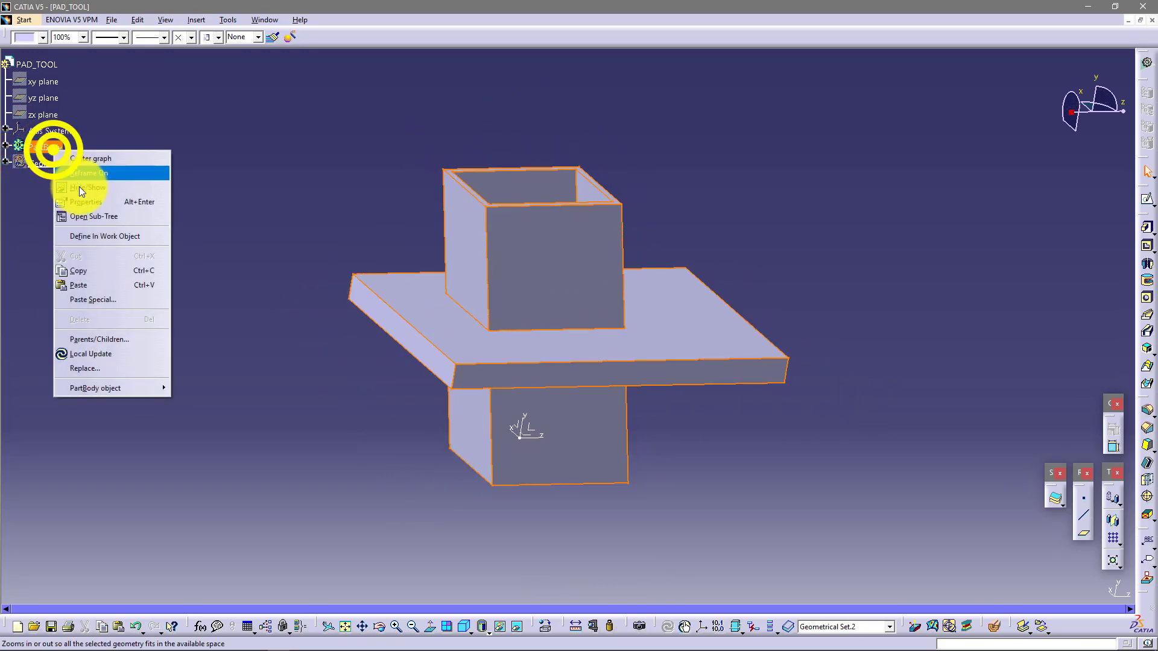
{"action": "left_click", "coordinate": [78, 186]}
{"action": "left_click", "coordinate": [237, 104]}
Insert a new body and sketch a vertical line about 250 mm long on the axis system's zx plane.
{"action": "left_click", "coordinate": [203, 21]}
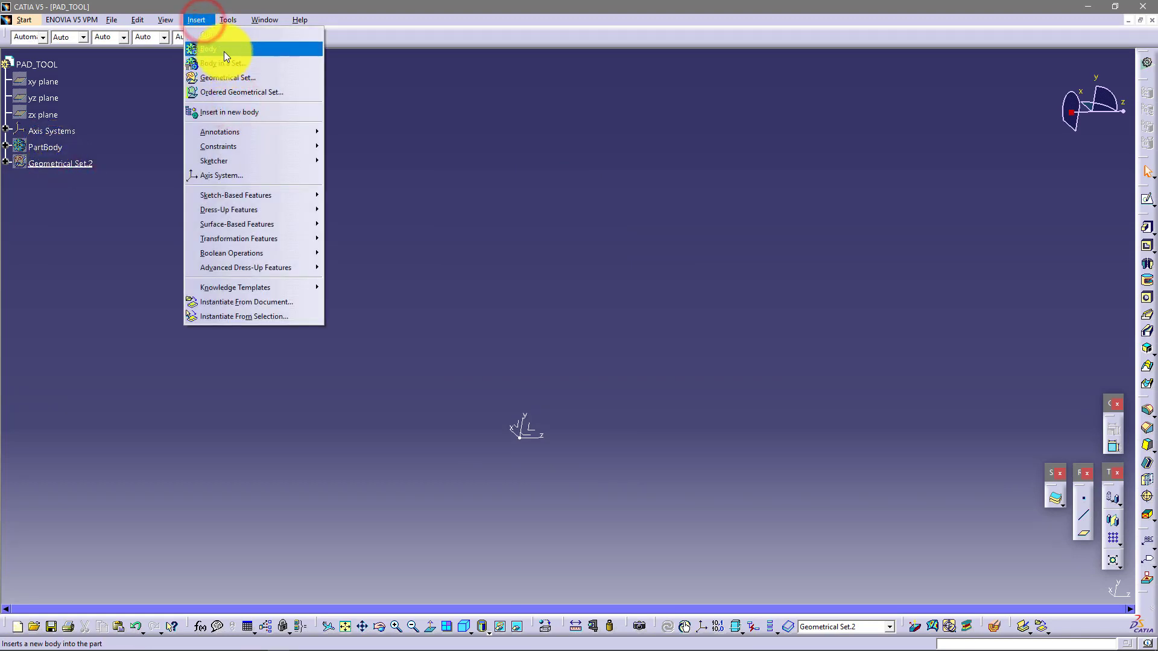
{"action": "left_click", "coordinate": [223, 52]}
{"action": "left_click", "coordinate": [1145, 199]}
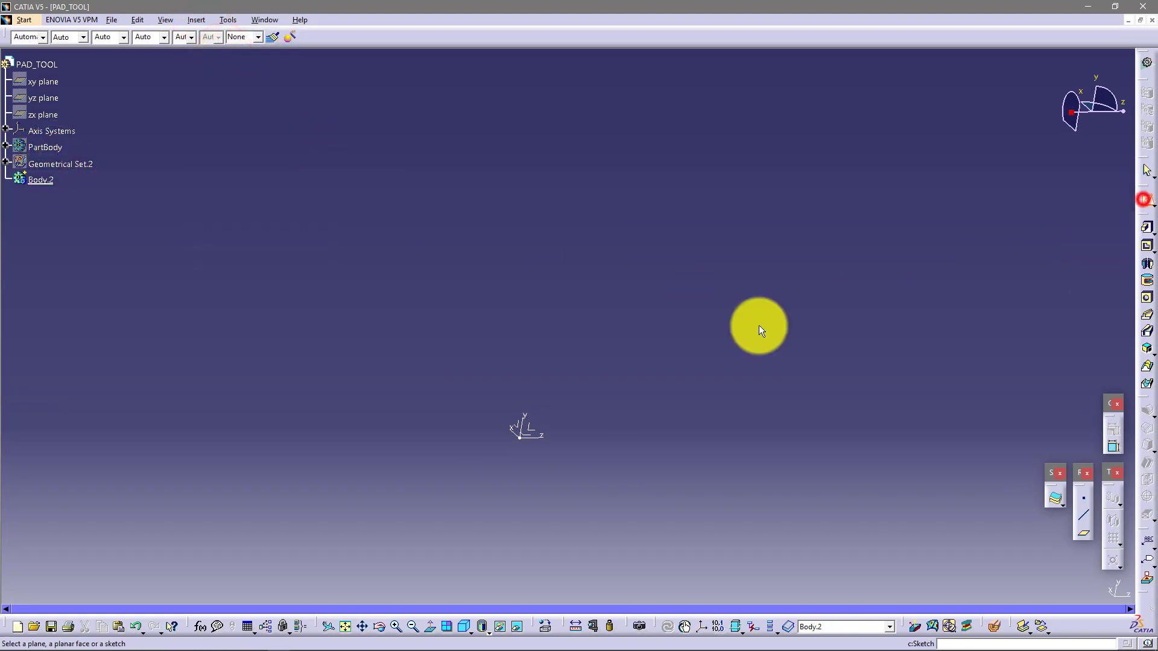
{"action": "left_click", "coordinate": [525, 433]}
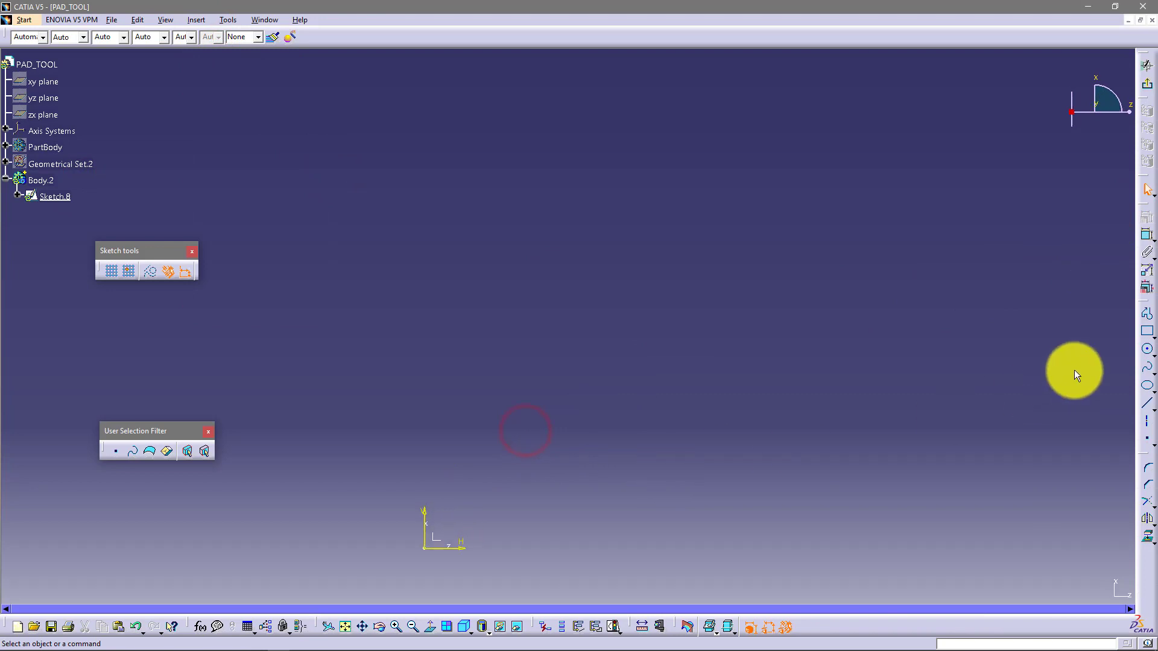
{"action": "left_click", "coordinate": [1144, 413]}
{"action": "left_click", "coordinate": [664, 284]}
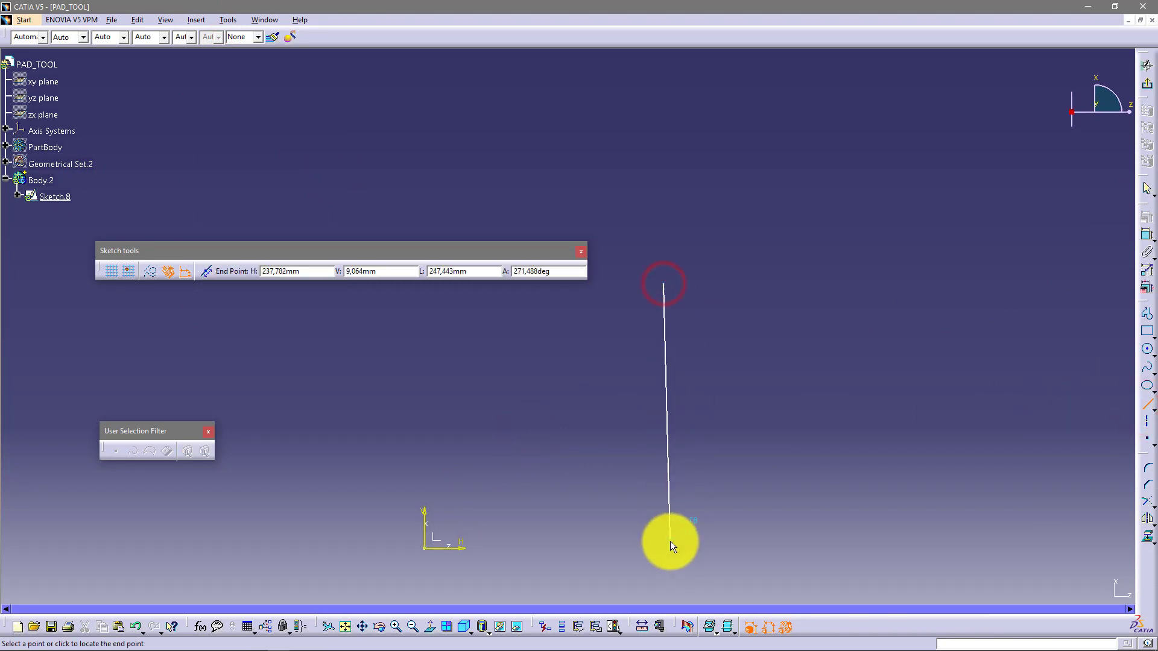
{"action": "left_click", "coordinate": [661, 552]}
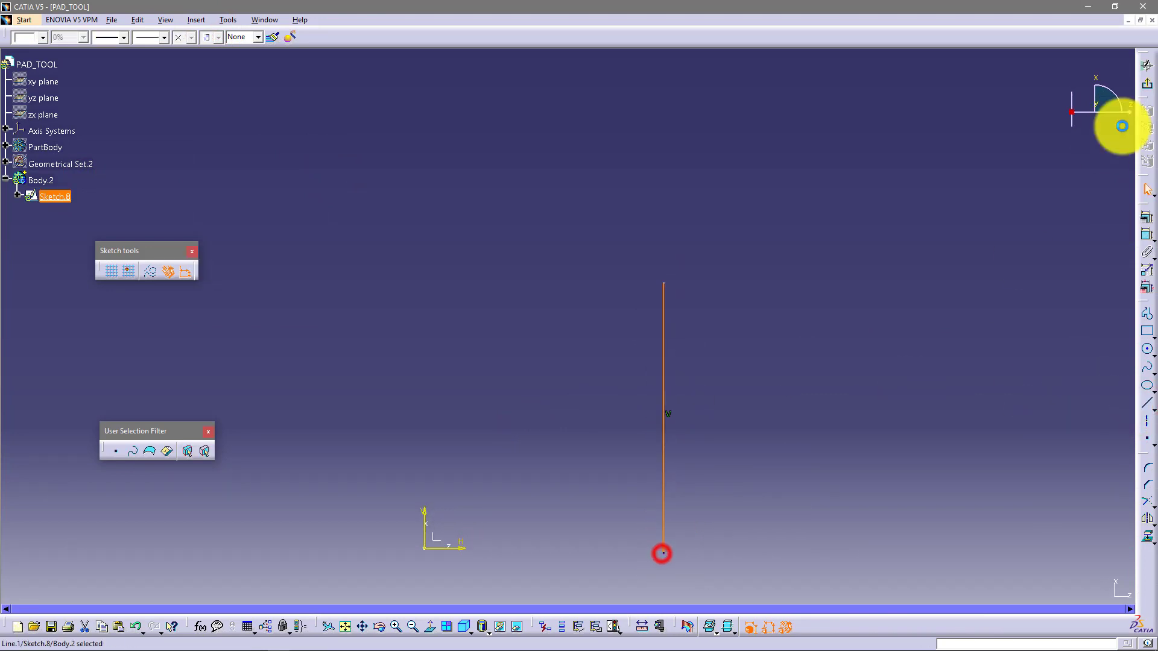
{"action": "left_click", "coordinate": [1148, 83]}
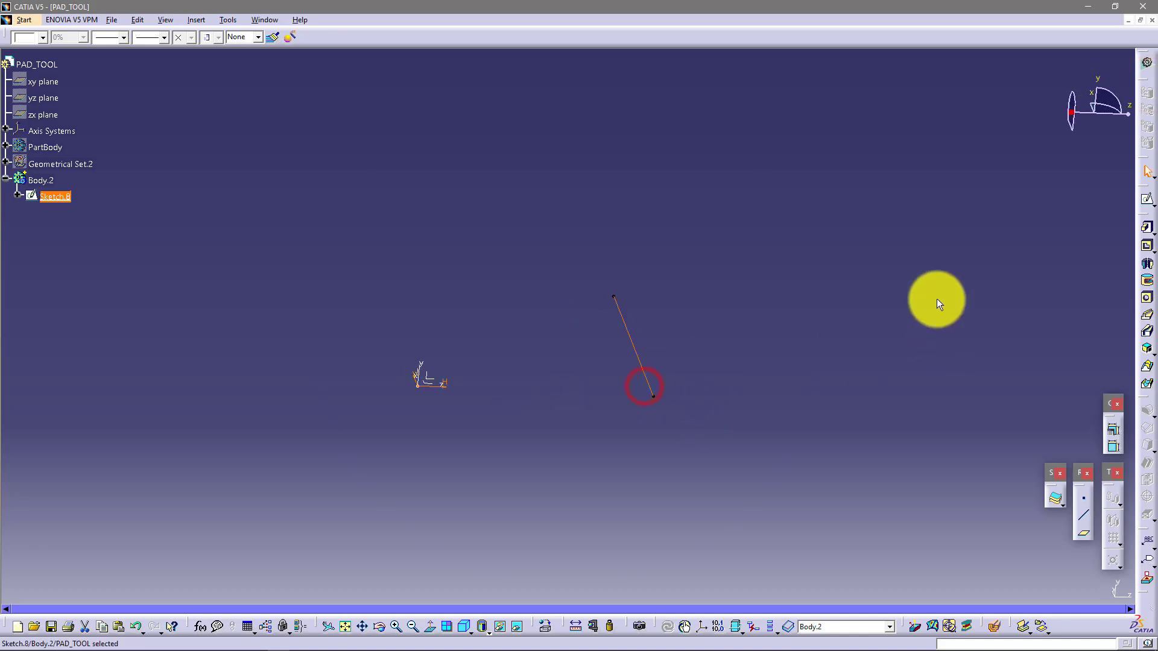
{"action": "left_click", "coordinate": [936, 299]}
Start a pad from the open line profile of Sketch.8, accepting its use, and enable the Thick option.
{"action": "left_click", "coordinate": [1147, 228]}
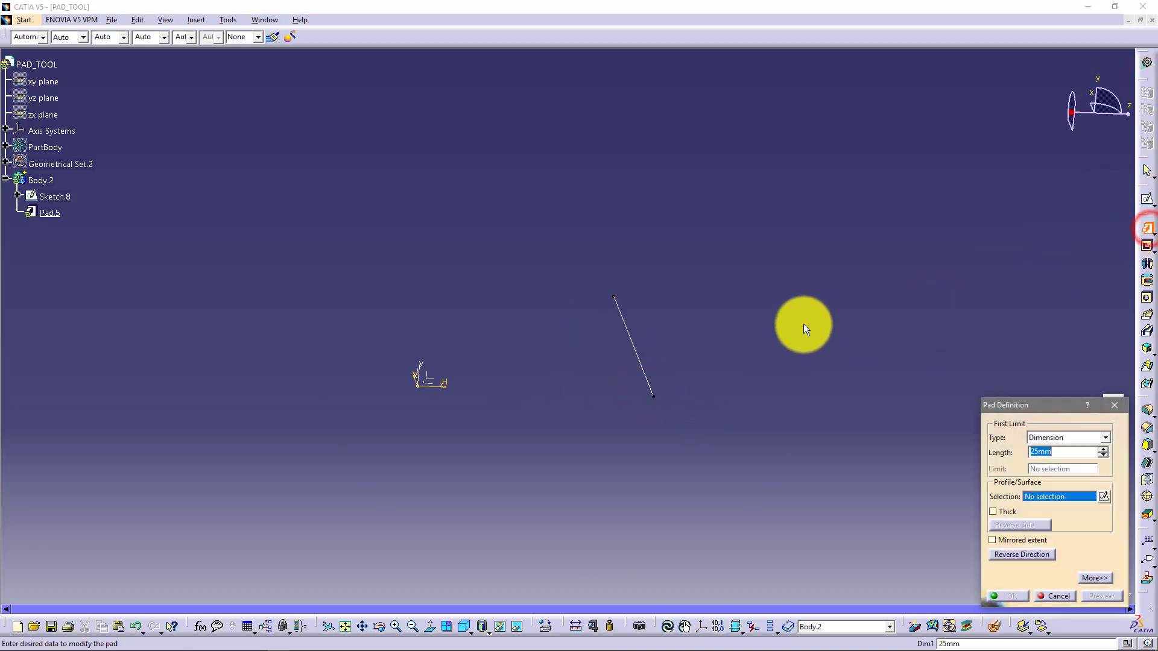
{"action": "left_click", "coordinate": [641, 362]}
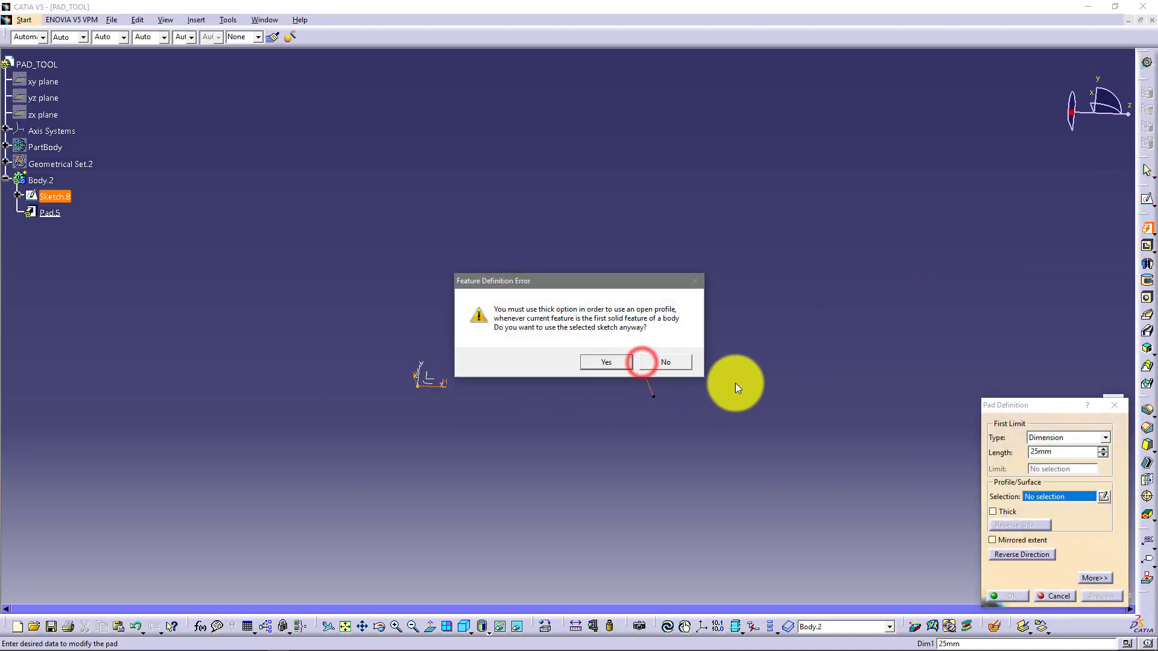
{"action": "left_click", "coordinate": [623, 361]}
{"action": "left_click", "coordinate": [1004, 516]}
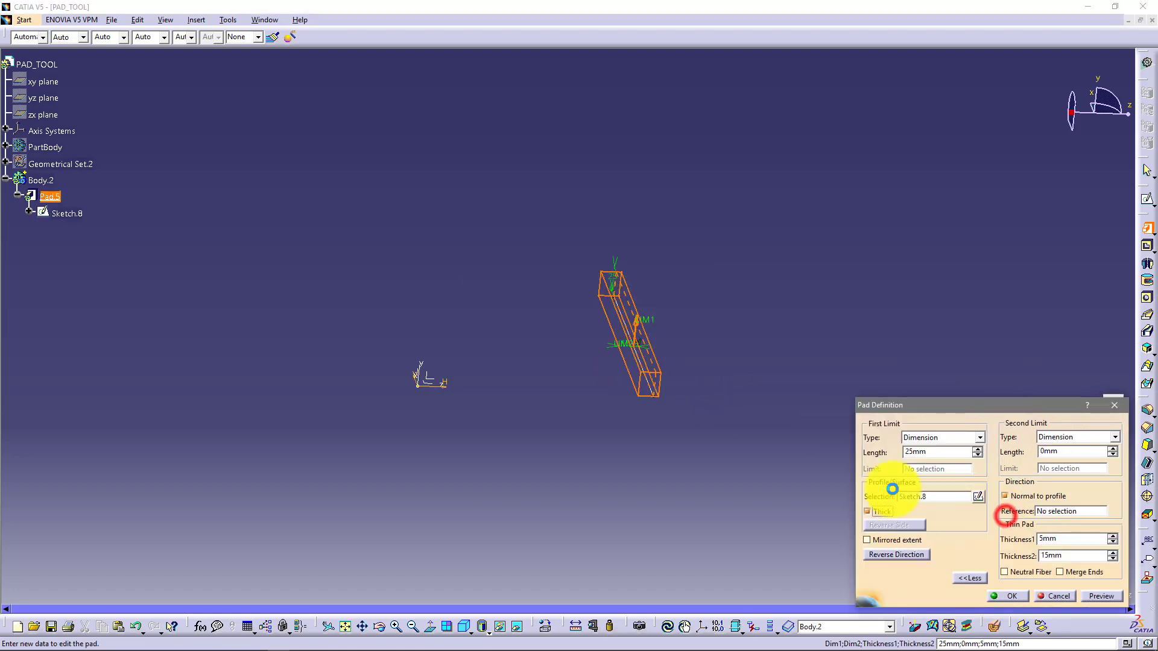
{"action": "middle_click_drag", "start_coordinate": [627, 416], "coordinate": [714, 439]}
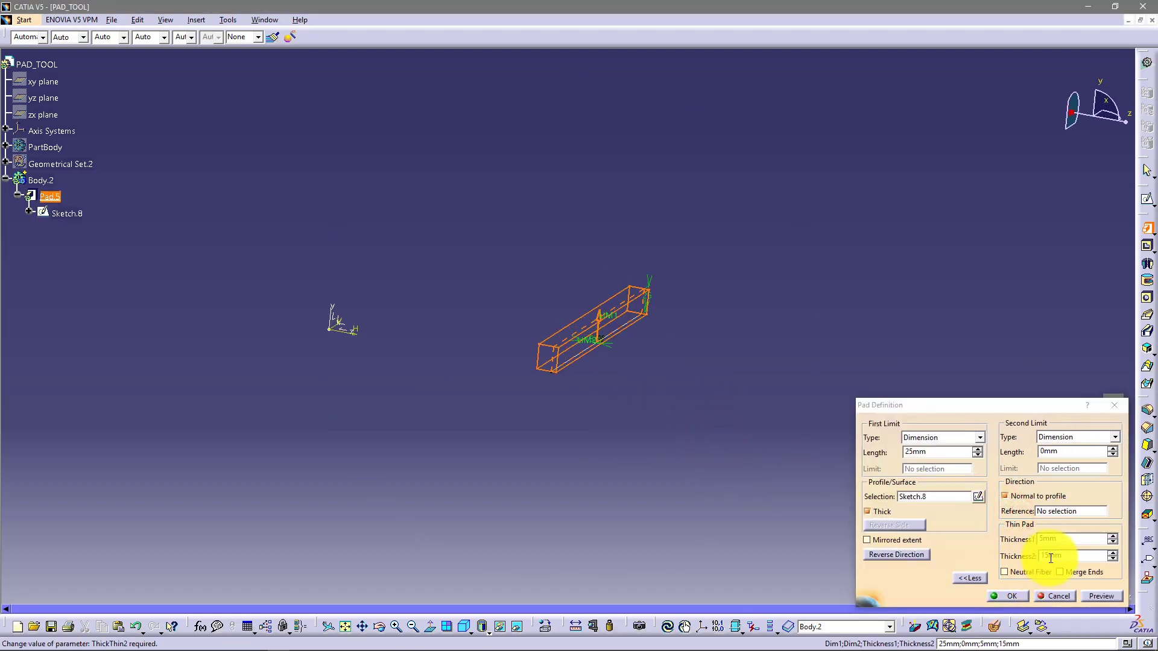
Set the new pad's Thickness2 to 0 mm and Thickness1 to 20 mm.
{"action": "left_click_drag", "start_coordinate": [1067, 555], "coordinate": [1001, 552]}
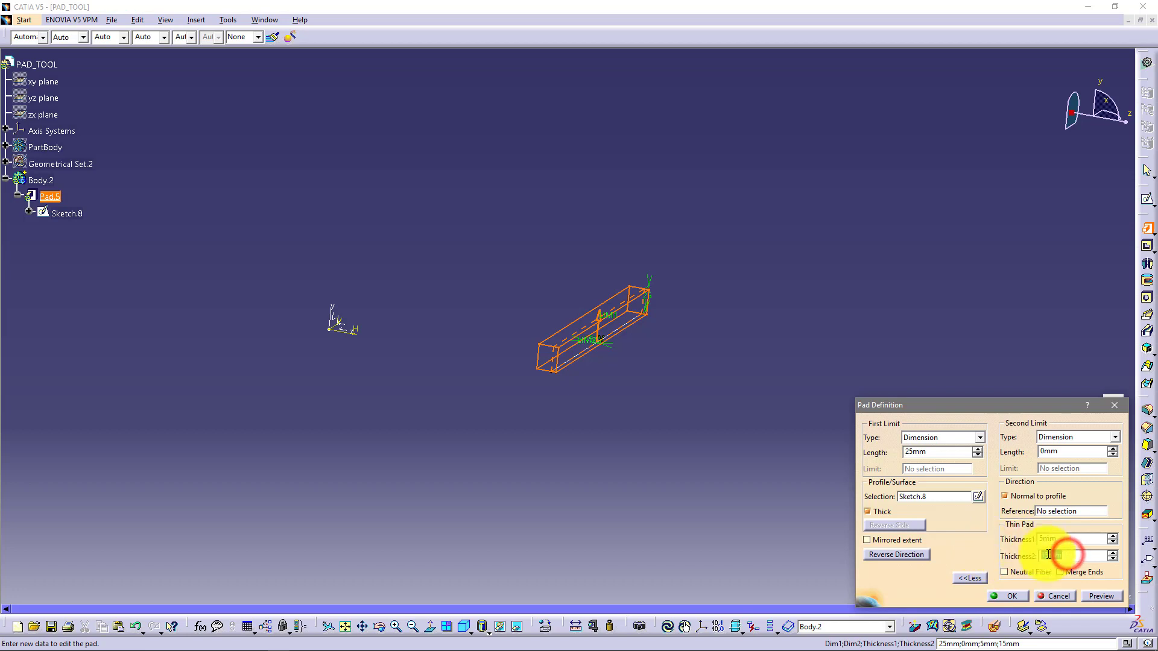
{"action": "type", "text": "0"}
{"action": "left_click", "coordinate": [630, 411]}
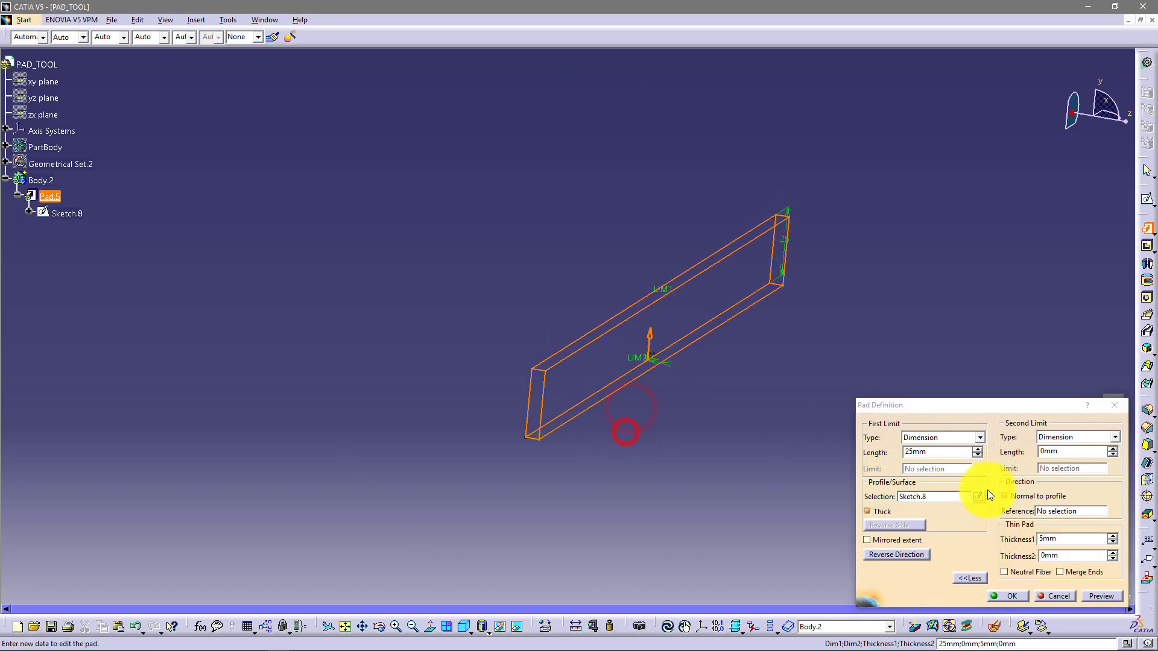
{"action": "double_click", "coordinate": [1061, 536]}
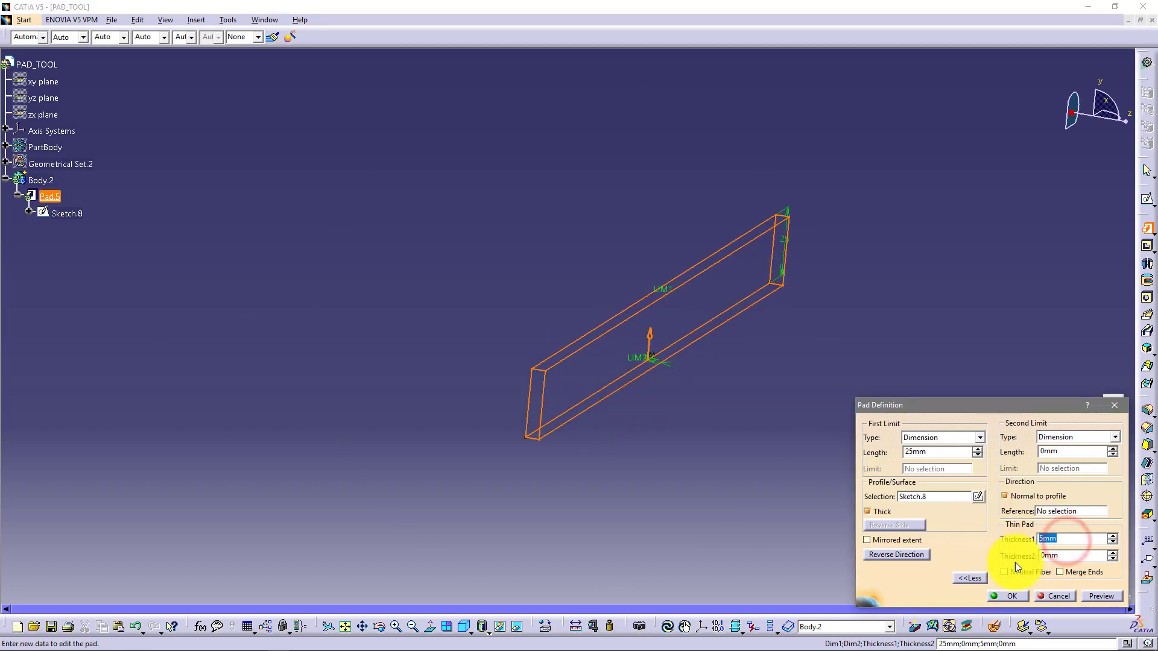
{"action": "type", "text": "20"}
{"action": "middle_click_drag", "start_coordinate": [641, 473], "coordinate": [693, 338]}
Set the pad's first limit length to 100 mm, apply the definition and inspect the resulting wall.
{"action": "left_click", "coordinate": [952, 453]}
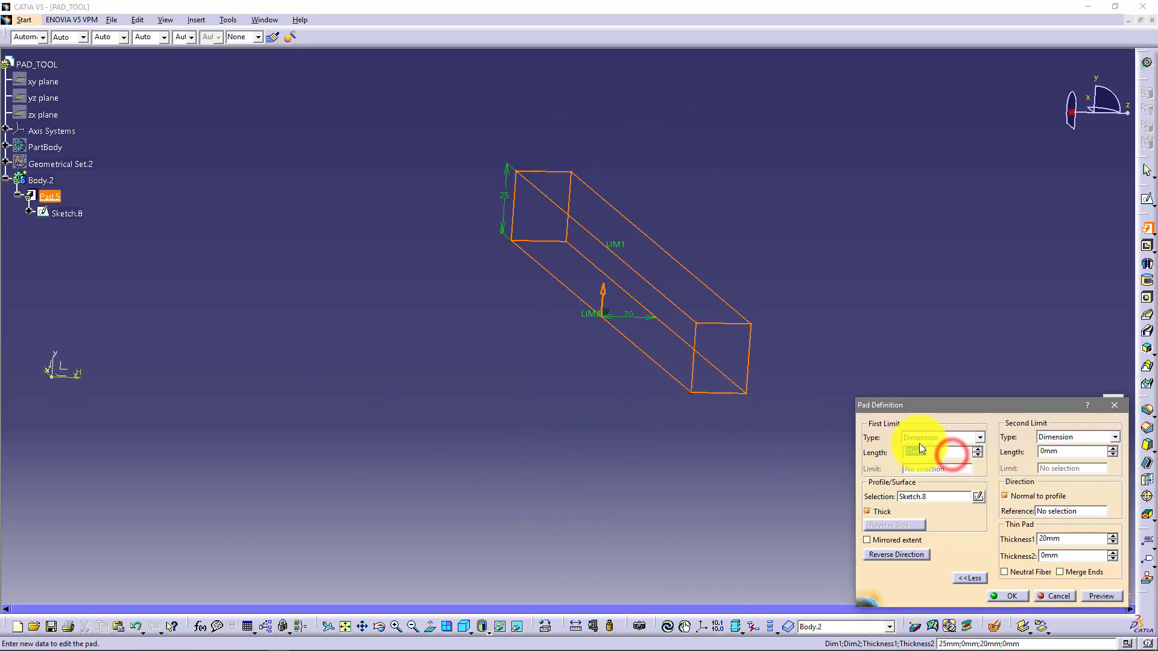
{"action": "type", "text": "10"}
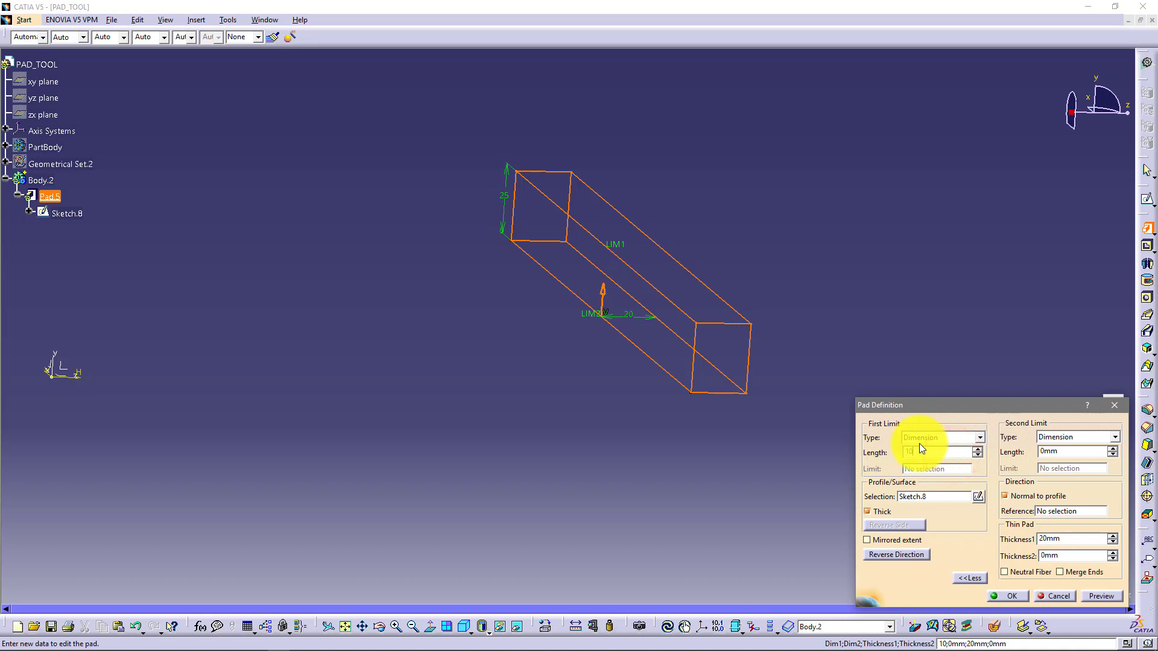
{"action": "type", "text": "0"}
{"action": "left_click", "coordinate": [656, 417]}
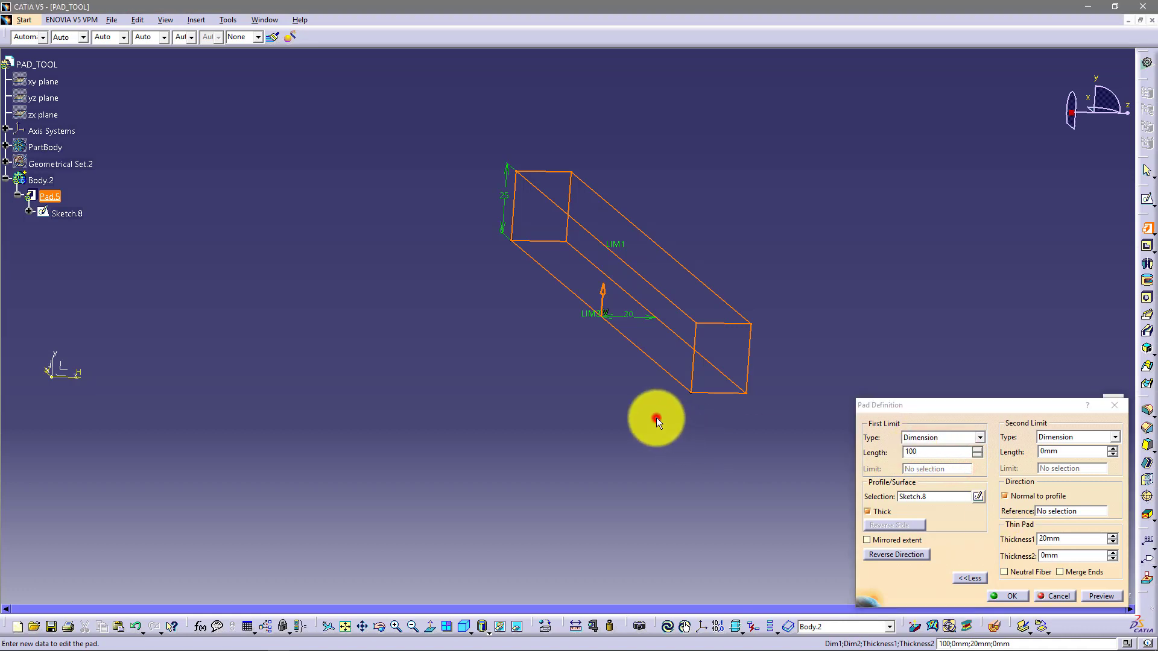
{"action": "left_click", "coordinate": [1012, 593]}
{"action": "left_click", "coordinate": [814, 456]}
{"action": "middle_click_drag", "start_coordinate": [801, 383], "coordinate": [491, 363]}
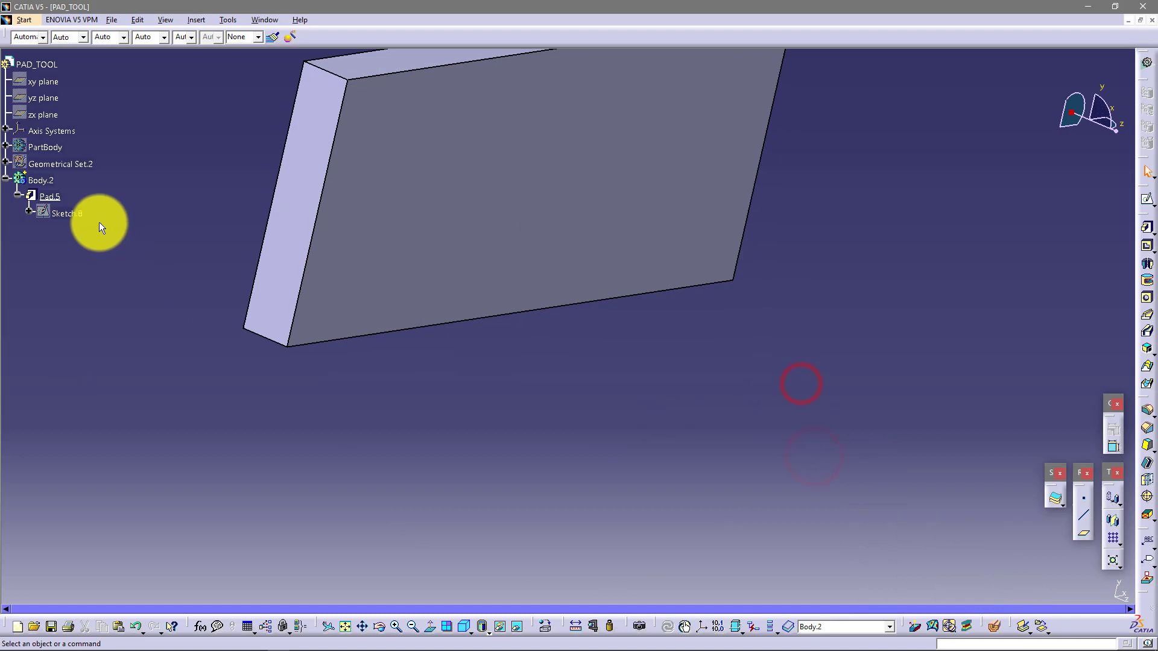
Show Sketch.8, the line profile under the new pad, and view it against the wall's lower edge.
{"action": "right_click", "coordinate": [78, 216]}
{"action": "left_click", "coordinate": [114, 252]}
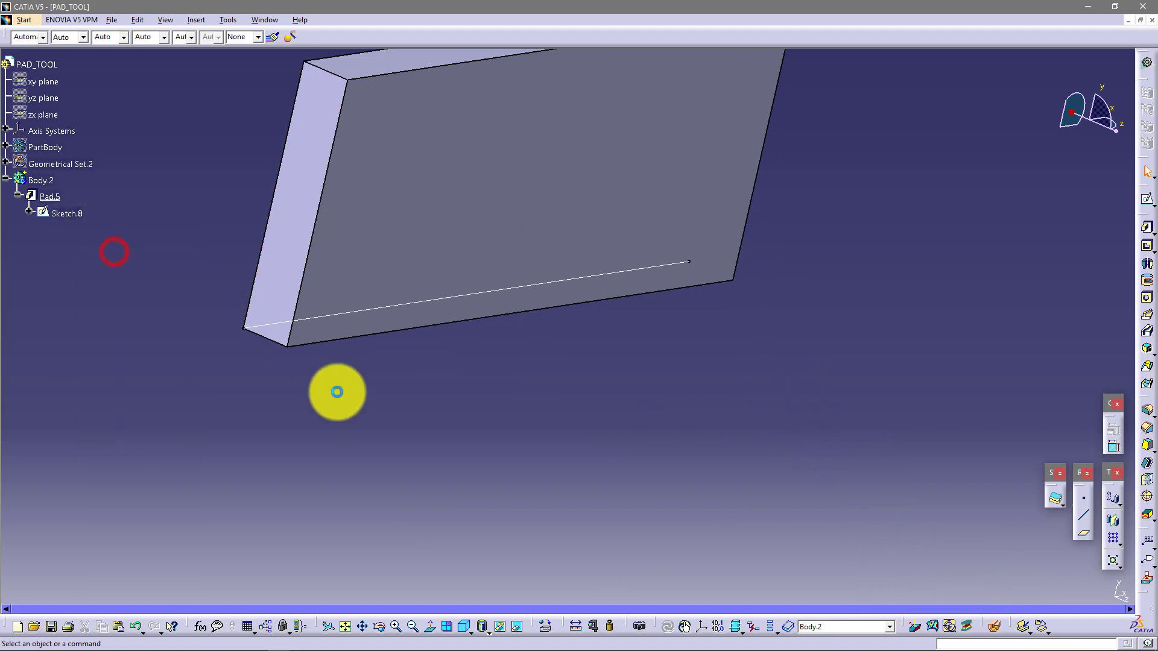
{"action": "middle_click_drag", "start_coordinate": [337, 392], "coordinate": [571, 251]}
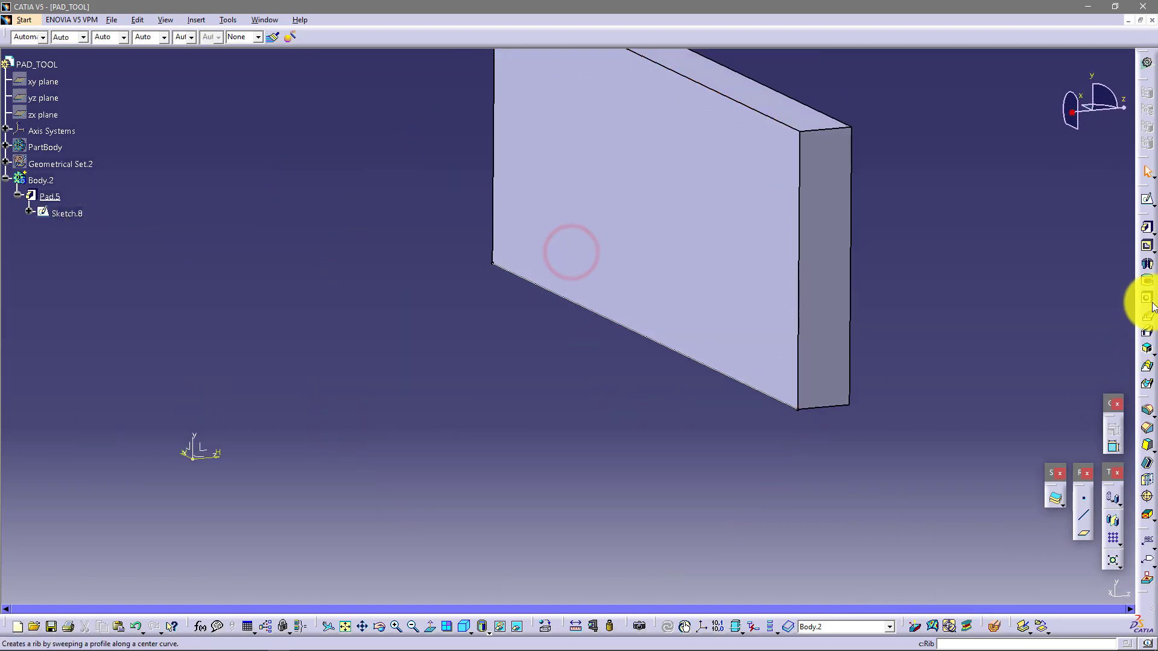
Start a pocket from the open line profile of Sketch.8, accepting its use, and enable the Thick option.
{"action": "left_click", "coordinate": [1148, 246]}
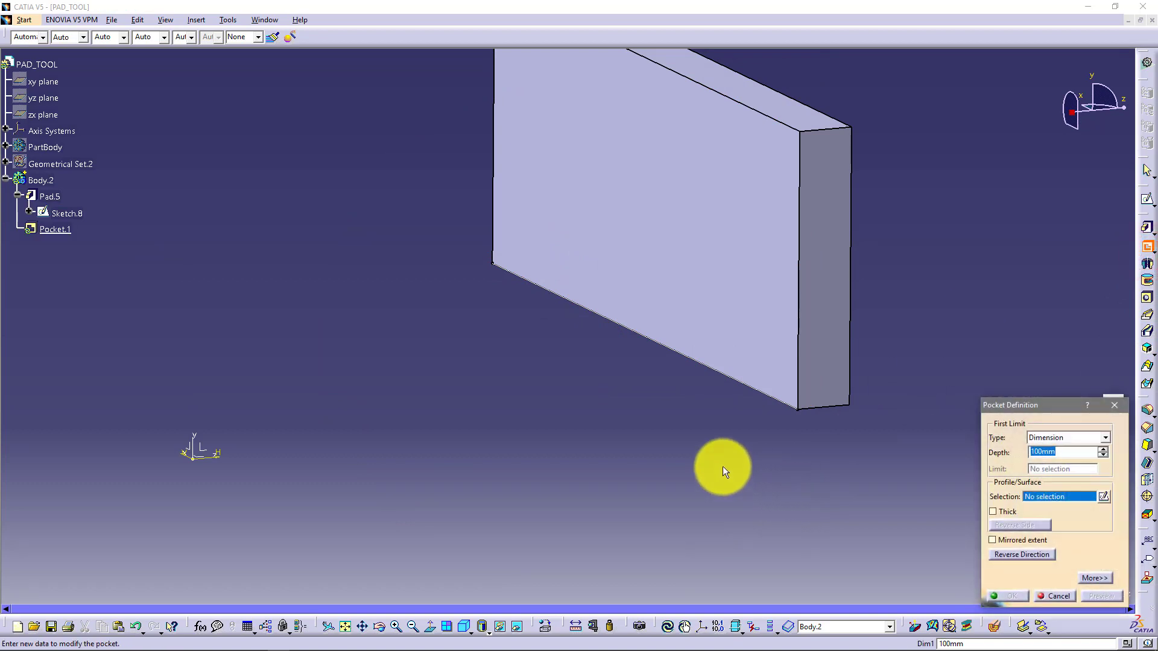
{"action": "left_click", "coordinate": [67, 213]}
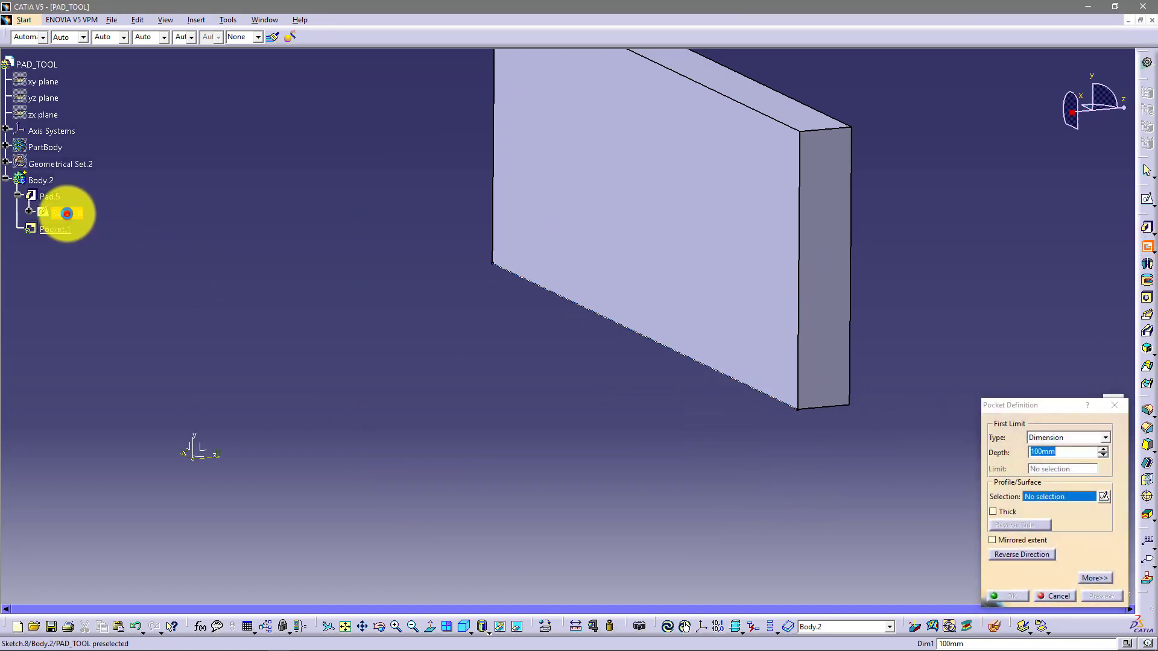
{"action": "left_click", "coordinate": [639, 358]}
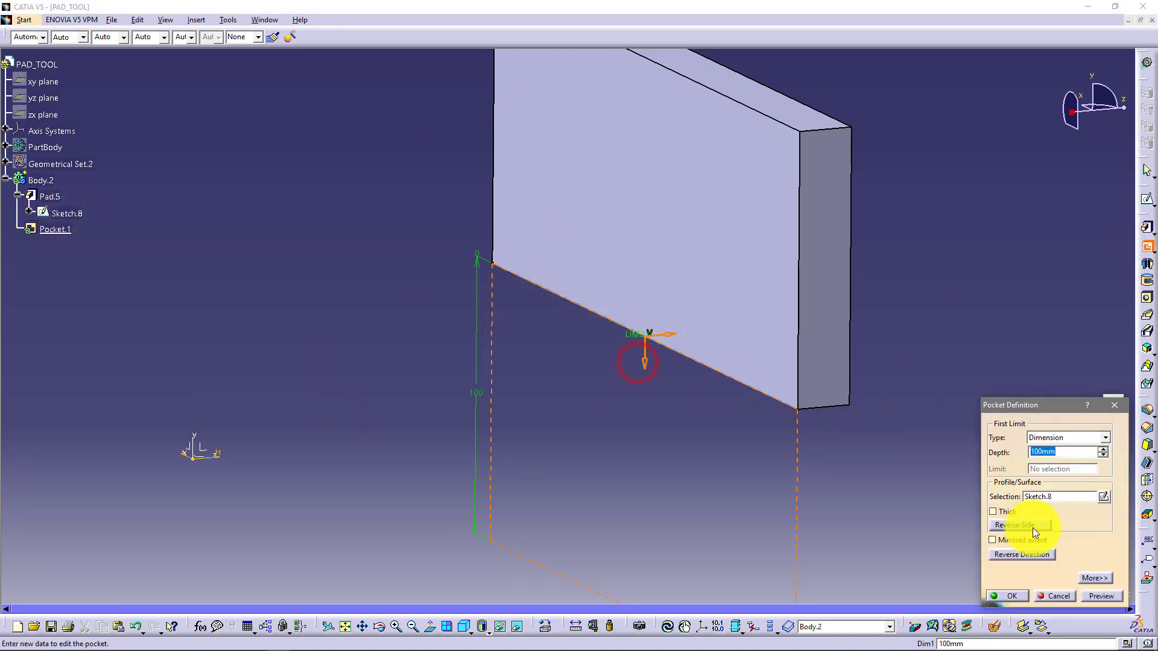
{"action": "left_click", "coordinate": [1003, 510]}
{"action": "middle_click_drag", "start_coordinate": [770, 456], "coordinate": [626, 320]}
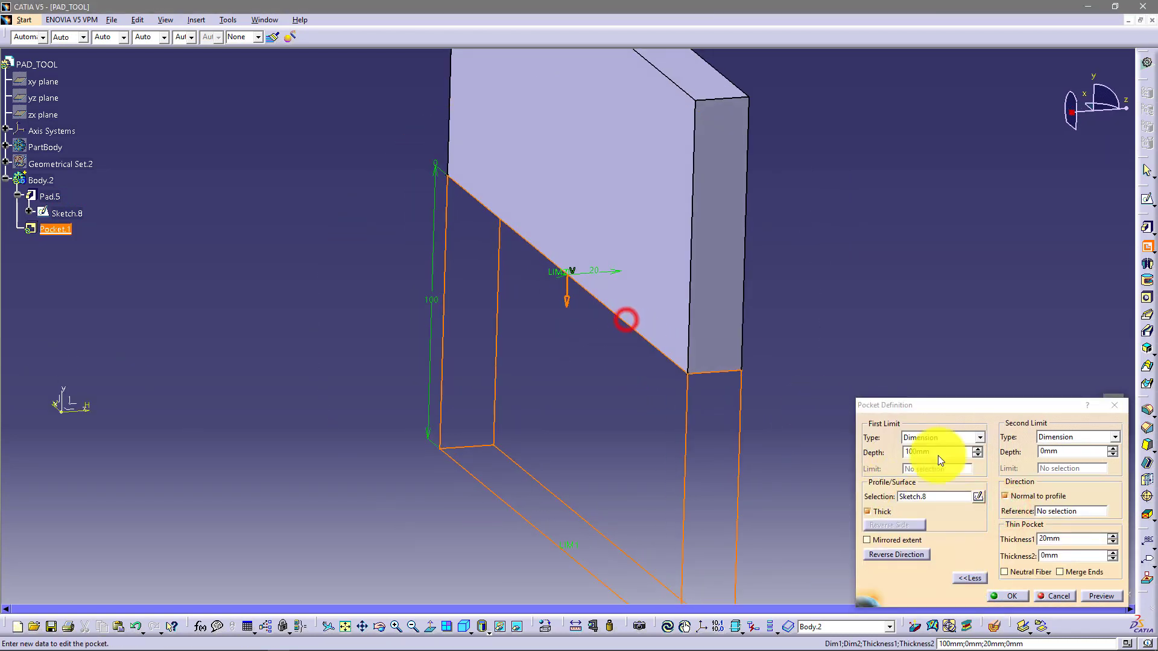
Limit the pocket up to plane at the wall's upper face, with an offset of -20 mm.
{"action": "left_click", "coordinate": [942, 434]}
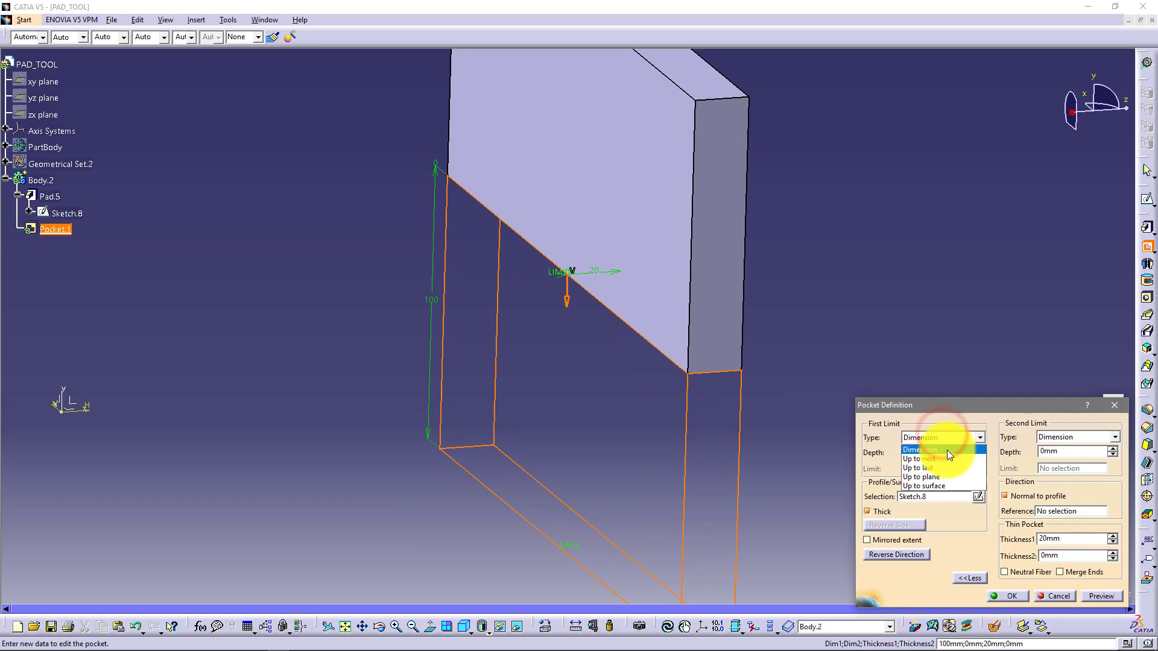
{"action": "left_click", "coordinate": [945, 477]}
{"action": "left_click", "coordinate": [683, 66]}
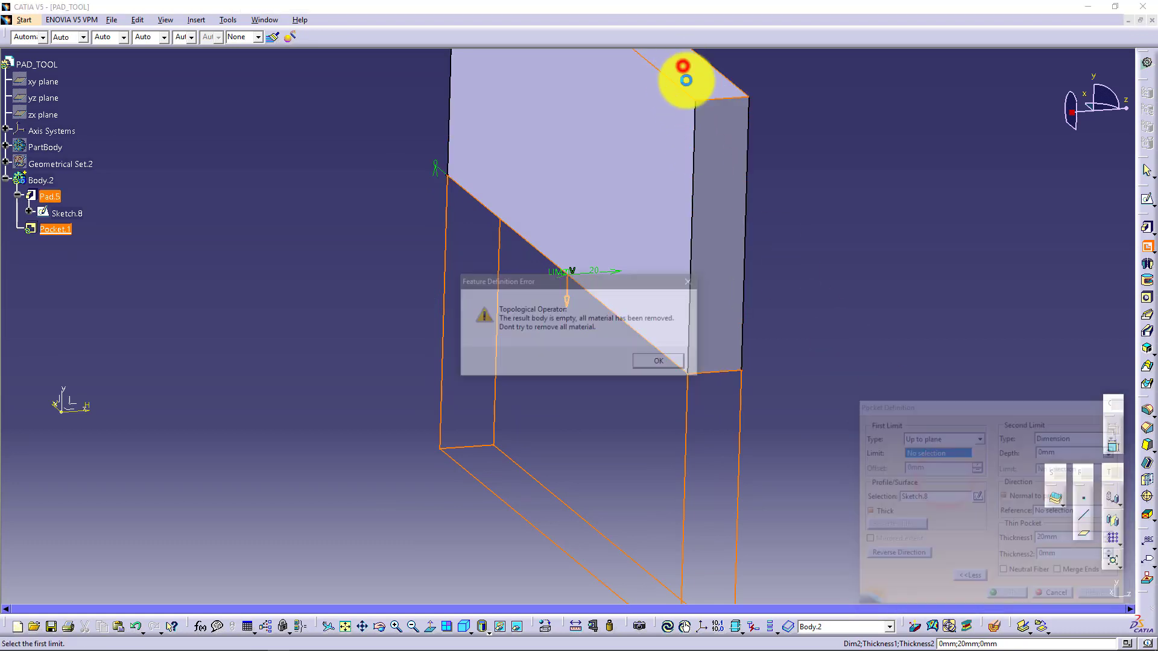
{"action": "left_click", "coordinate": [660, 360]}
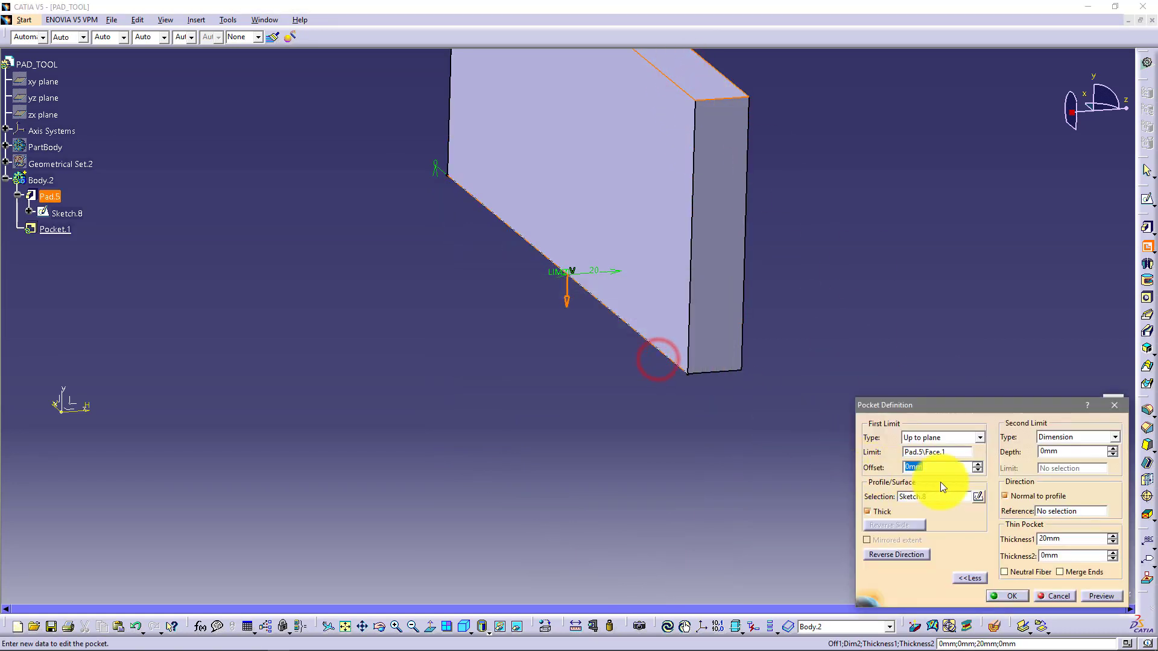
{"action": "type", "text": "-"}
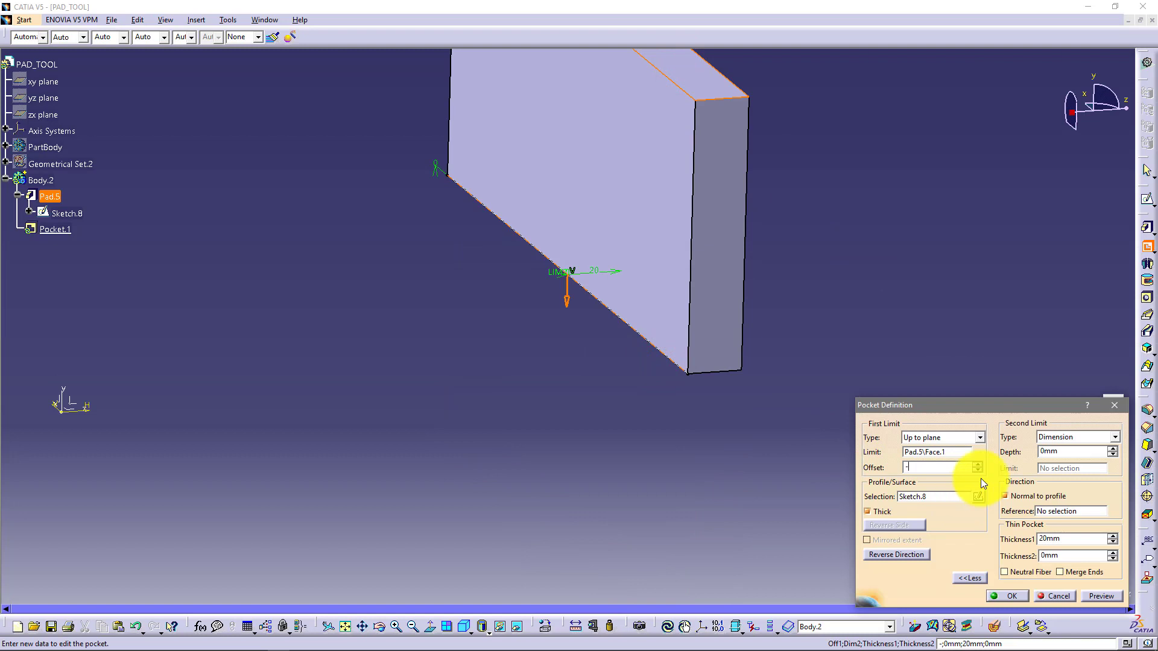
{"action": "type", "text": "20"}
{"action": "left_click", "coordinate": [663, 429]}
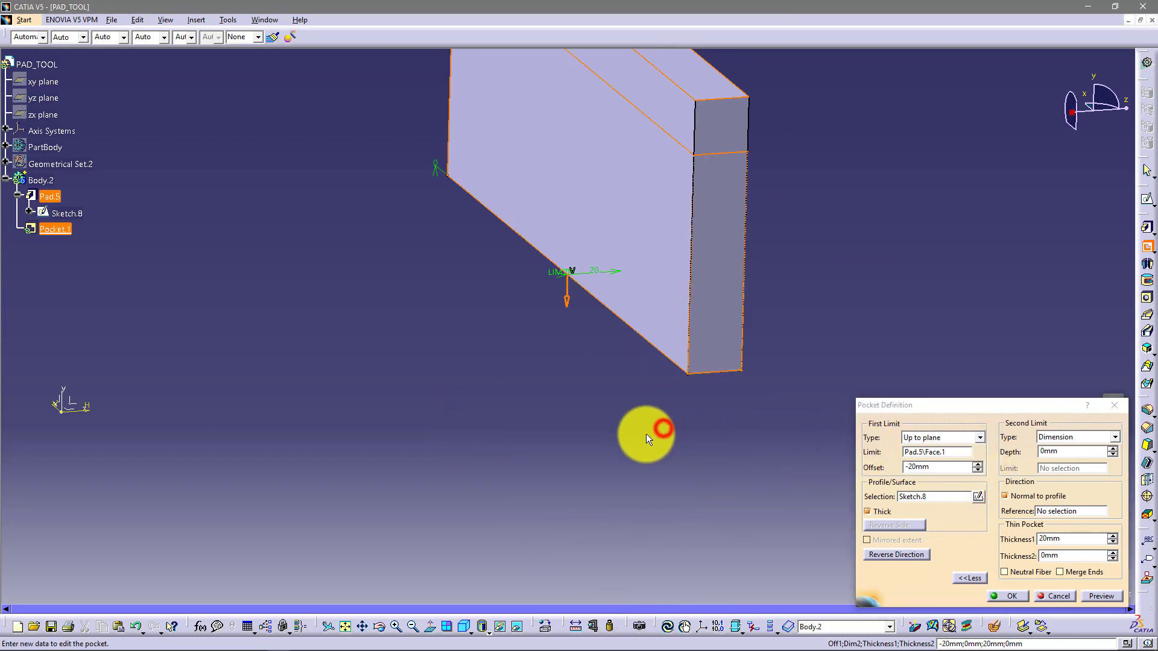
Set the pocket's Thickness1 to 2 mm, apply the definition and inspect the cut wall.
{"action": "left_click", "coordinate": [1071, 536]}
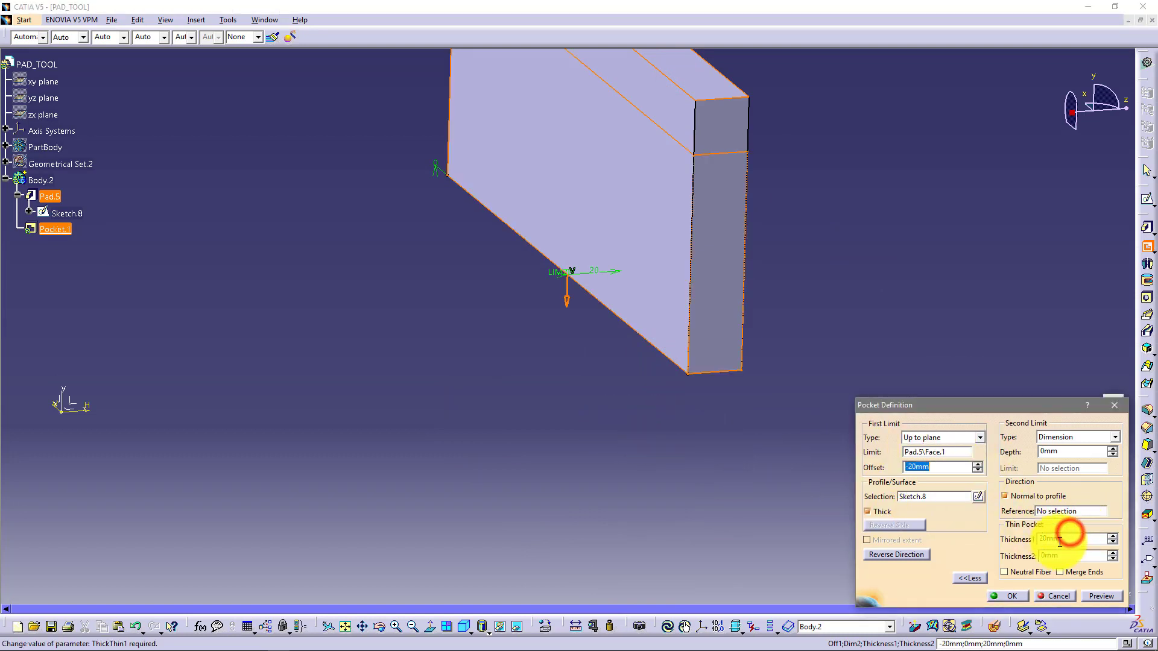
{"action": "type", "text": "2"}
{"action": "left_click", "coordinate": [510, 427]}
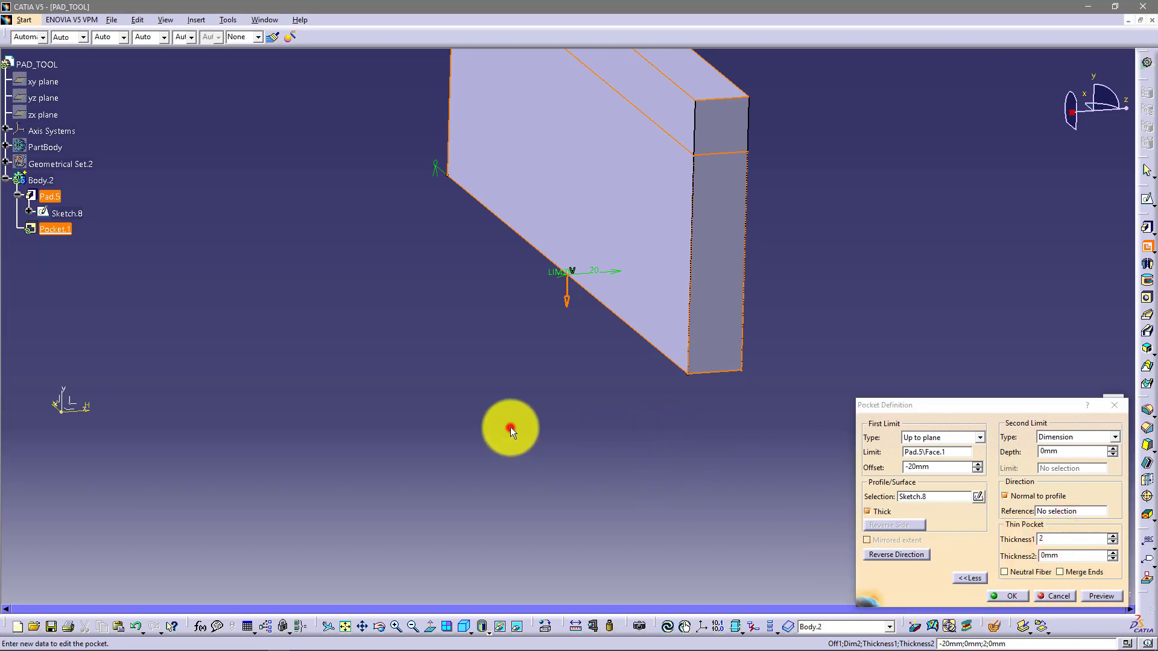
{"action": "left_click", "coordinate": [1009, 588]}
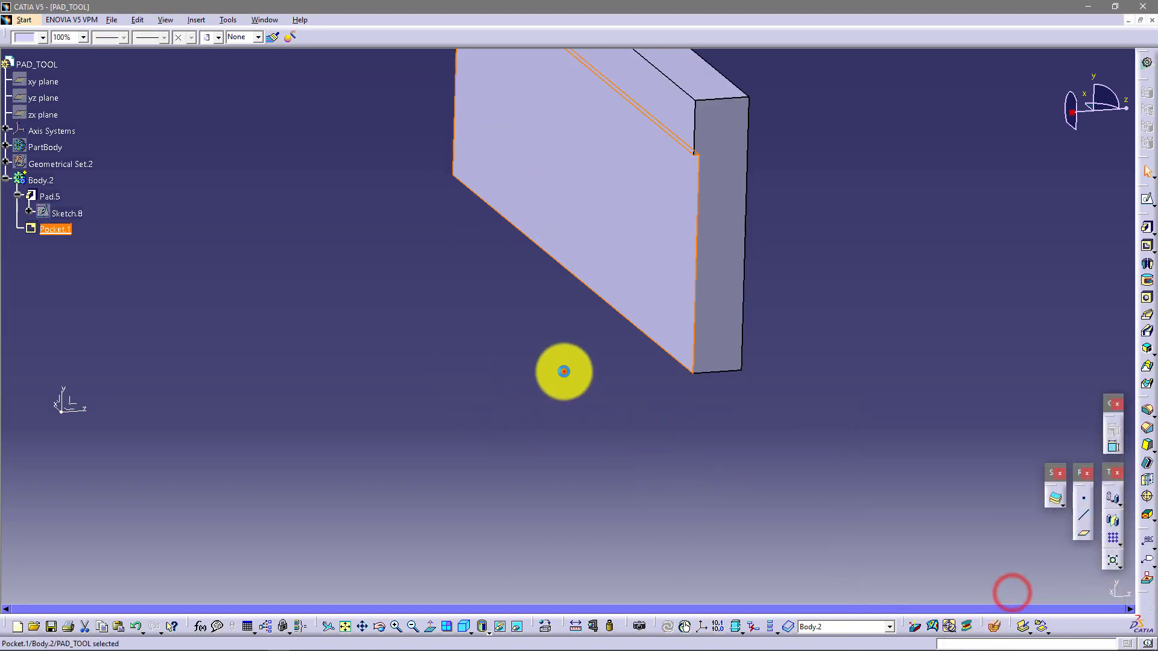
{"action": "middle_click_drag", "start_coordinate": [564, 371], "coordinate": [536, 316]}
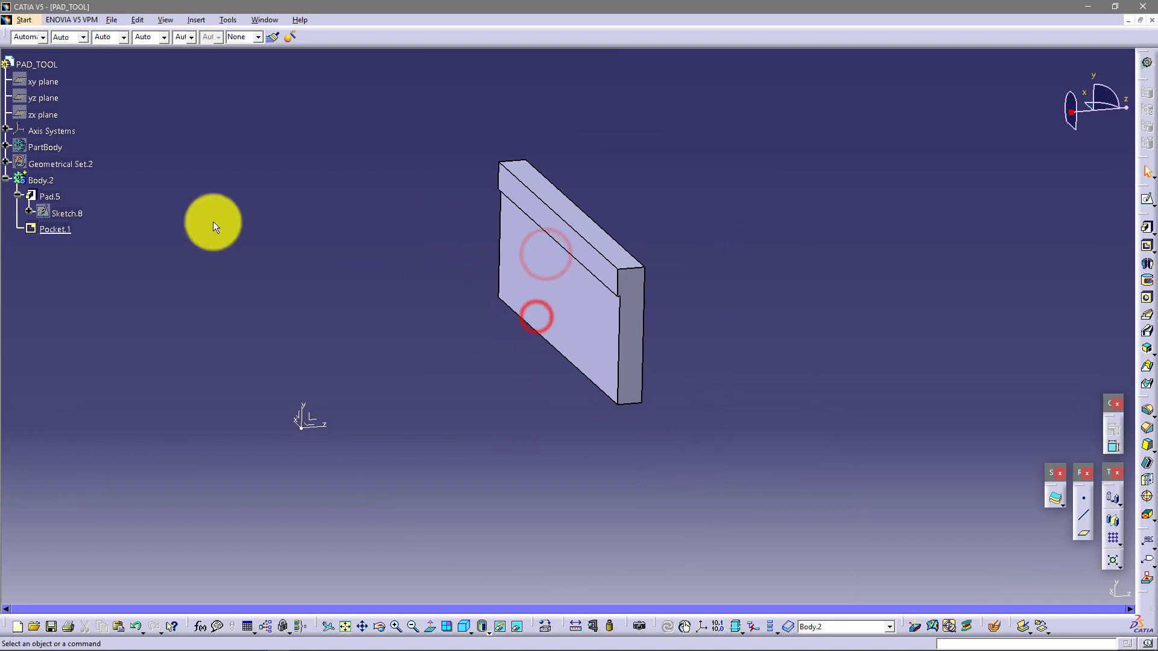
Show Sketch.8 again and define Pad.5 as the in-work object so new features are inserted before the pocket.
{"action": "right_click", "coordinate": [60, 214]}
{"action": "left_click", "coordinate": [106, 256]}
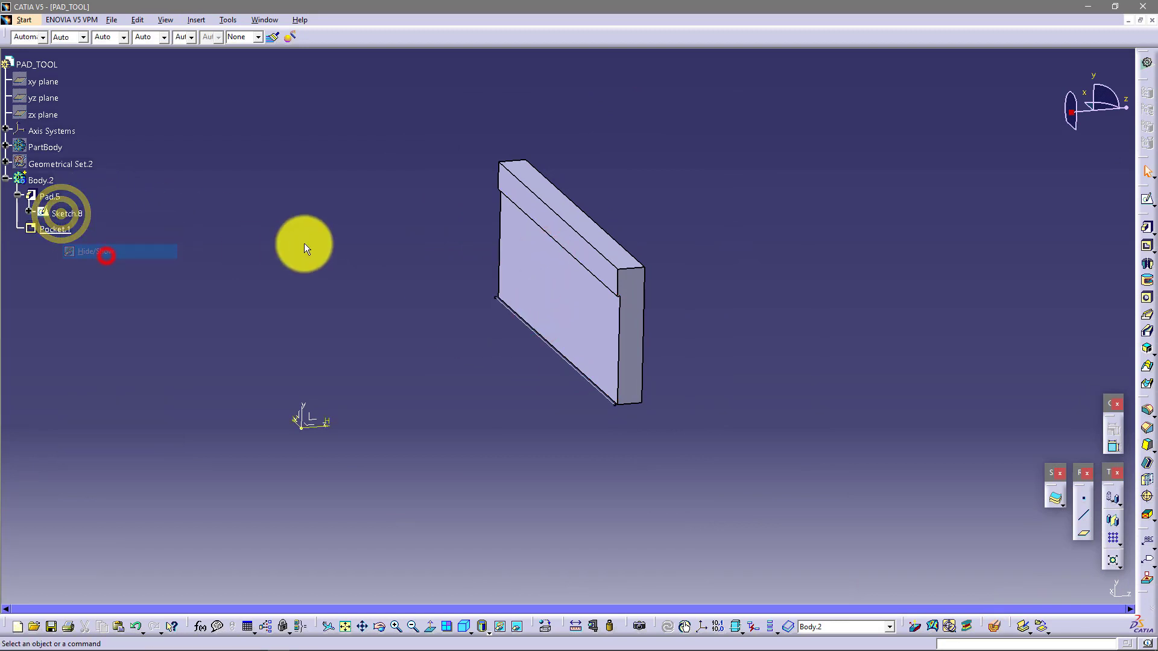
{"action": "left_click", "coordinate": [305, 243]}
{"action": "left_click", "coordinate": [1147, 231]}
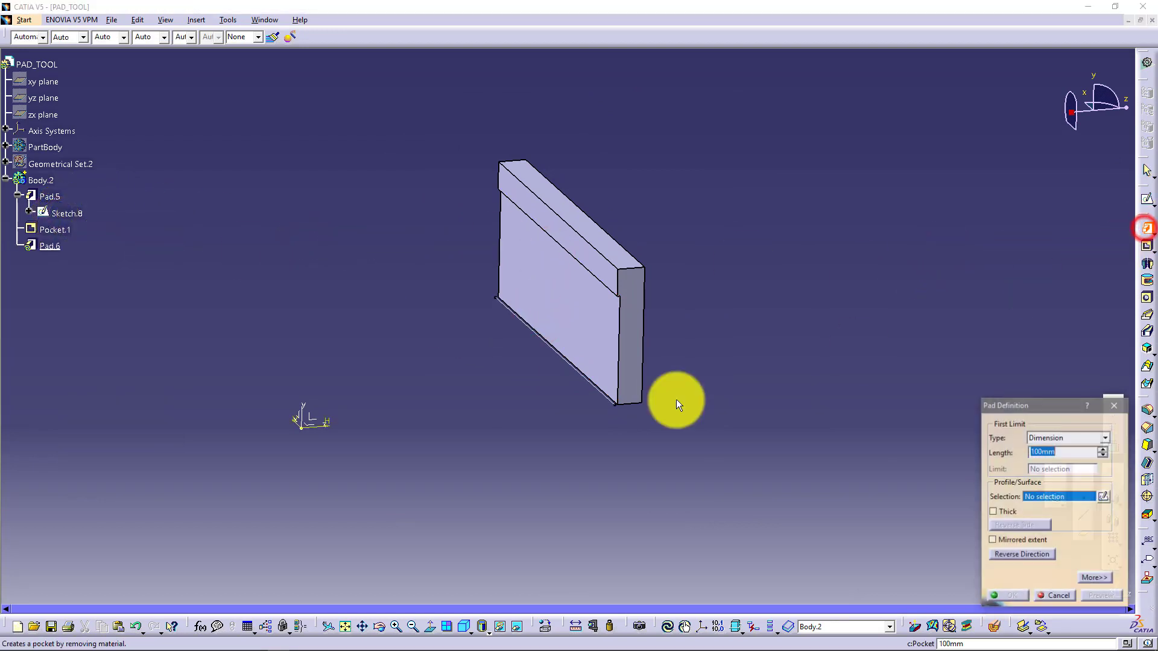
{"action": "key", "text": "Escape"}
{"action": "right_click", "coordinate": [65, 194]}
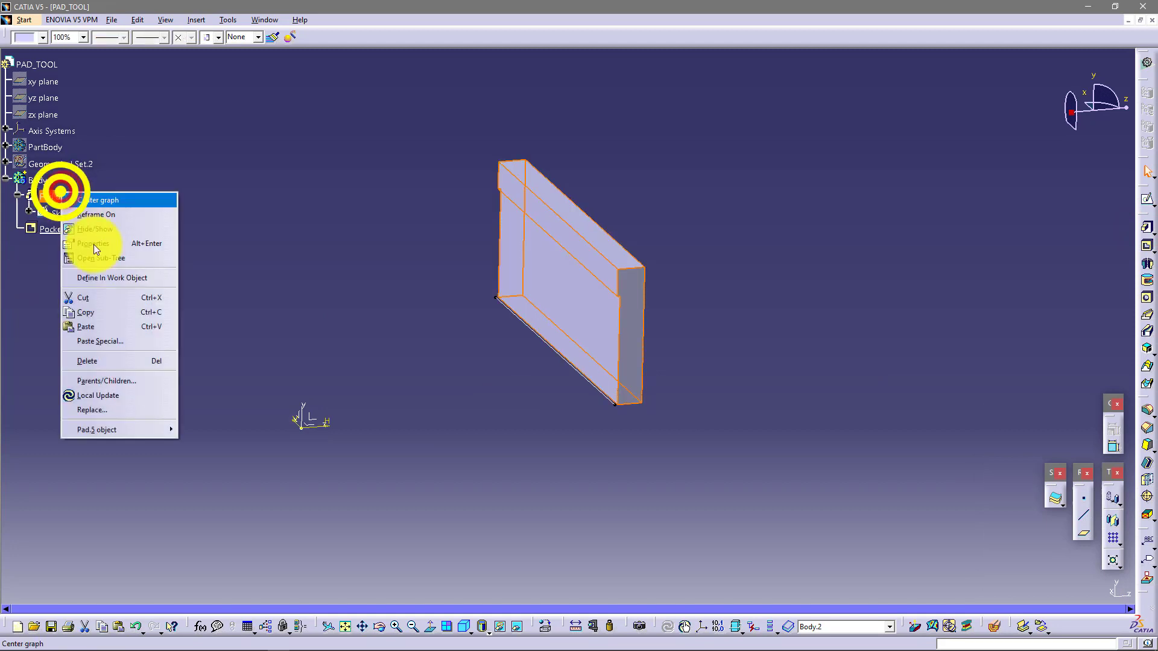
{"action": "left_click", "coordinate": [102, 277]}
{"action": "left_click", "coordinate": [295, 262]}
Start a second pad from Sketch.8 and set its first limit length to 15 mm.
{"action": "left_click", "coordinate": [1147, 228]}
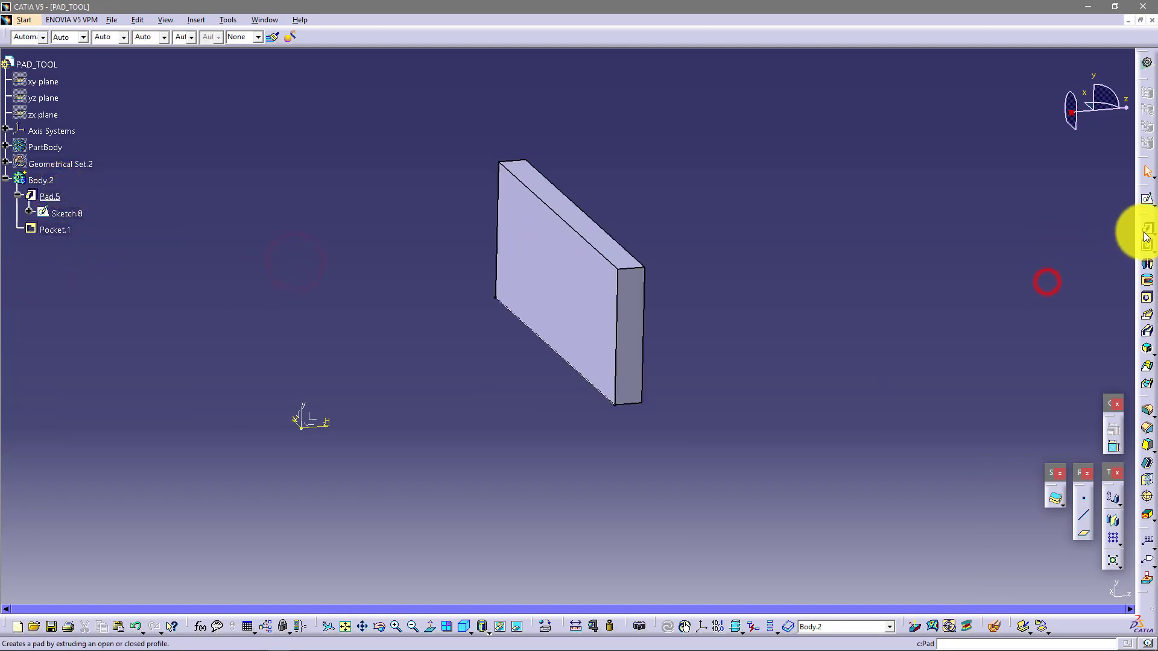
{"action": "left_click", "coordinate": [72, 218]}
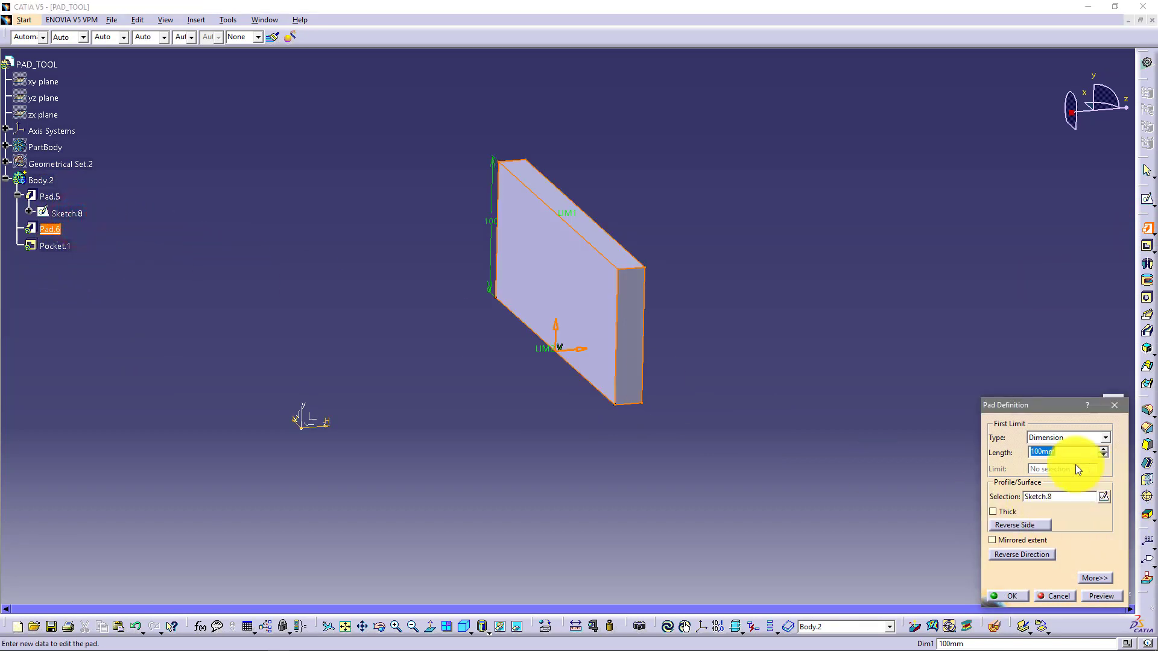
{"action": "type", "text": "15"}
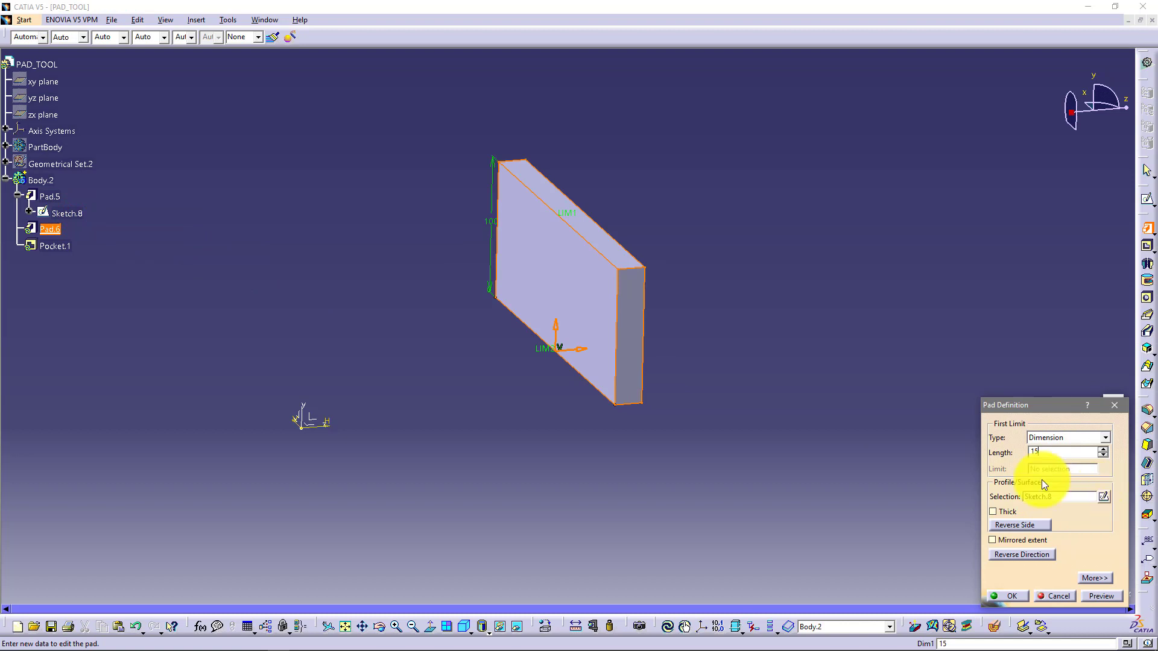
{"action": "left_click", "coordinate": [794, 329]}
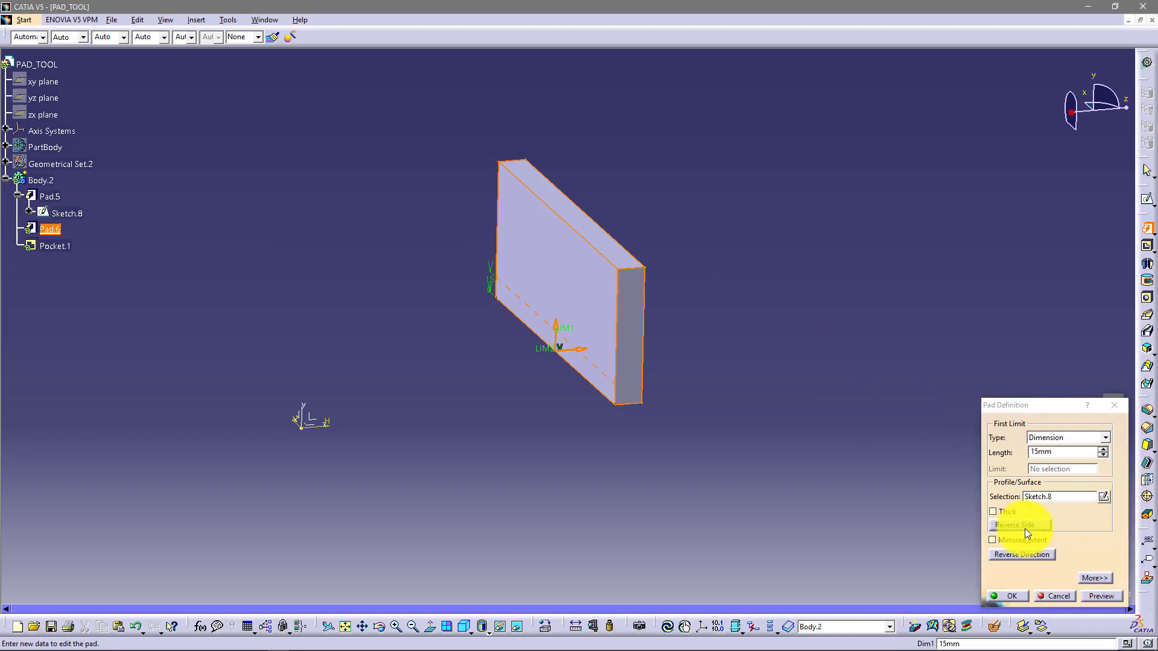
Make the second pad thick with Thickness1 set to 100 mm and apply it as the wall's base flange.
{"action": "left_click", "coordinate": [1015, 512]}
{"action": "left_click", "coordinate": [1068, 537]}
{"action": "type", "text": "100"}
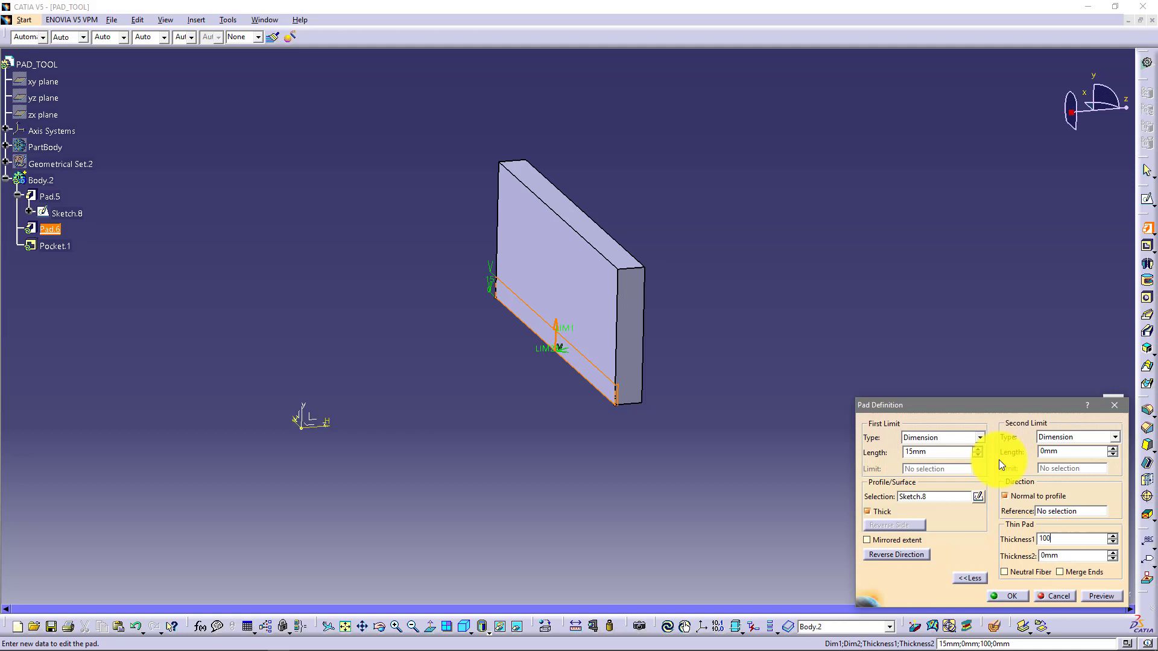
{"action": "left_click", "coordinate": [633, 374]}
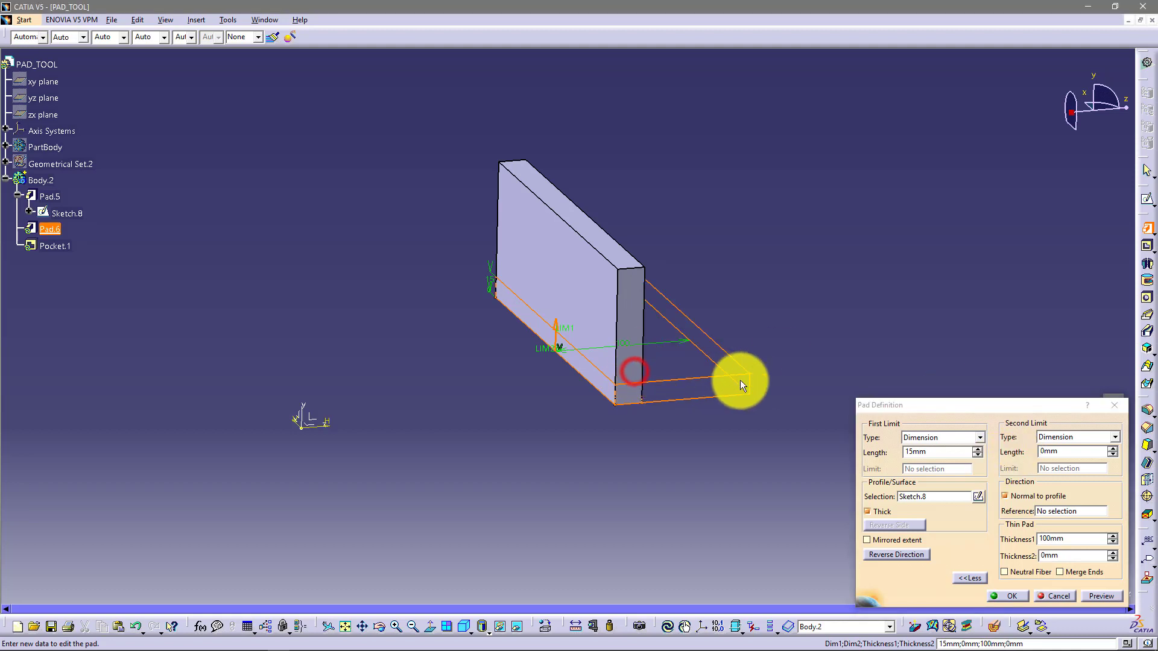
{"action": "middle_click_drag", "start_coordinate": [725, 407], "coordinate": [573, 422]}
{"action": "left_click", "coordinate": [1023, 594]}
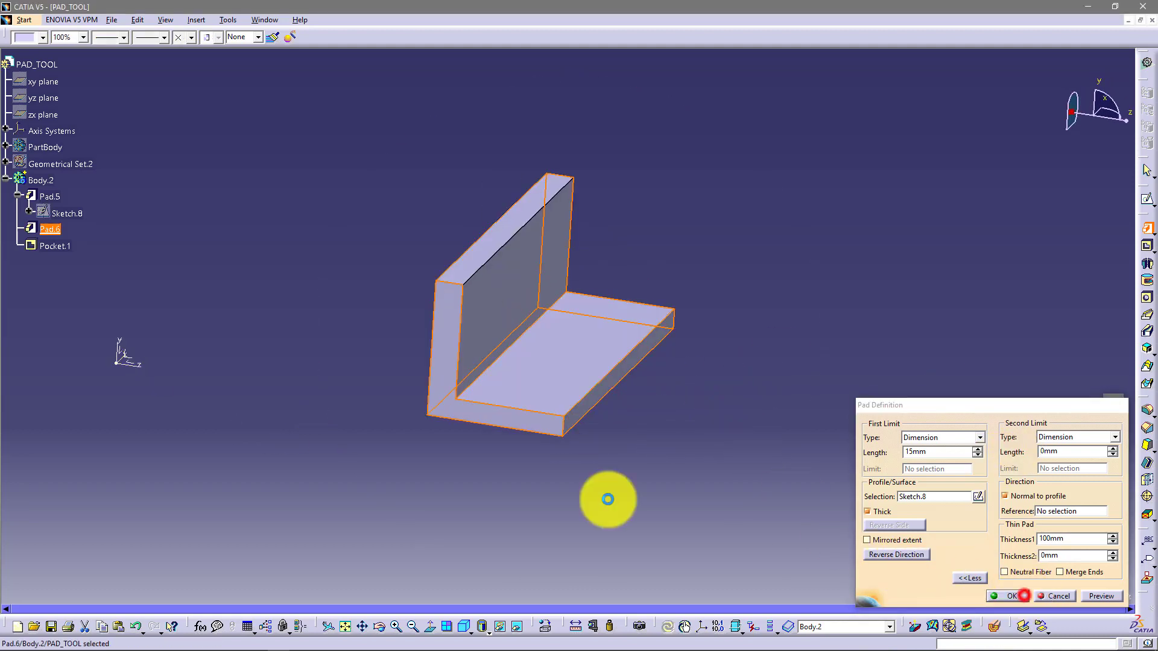
{"action": "left_click", "coordinate": [331, 393]}
Define Pocket.1 as the in-work object and view the complete L-shaped solid.
{"action": "right_click", "coordinate": [62, 245]}
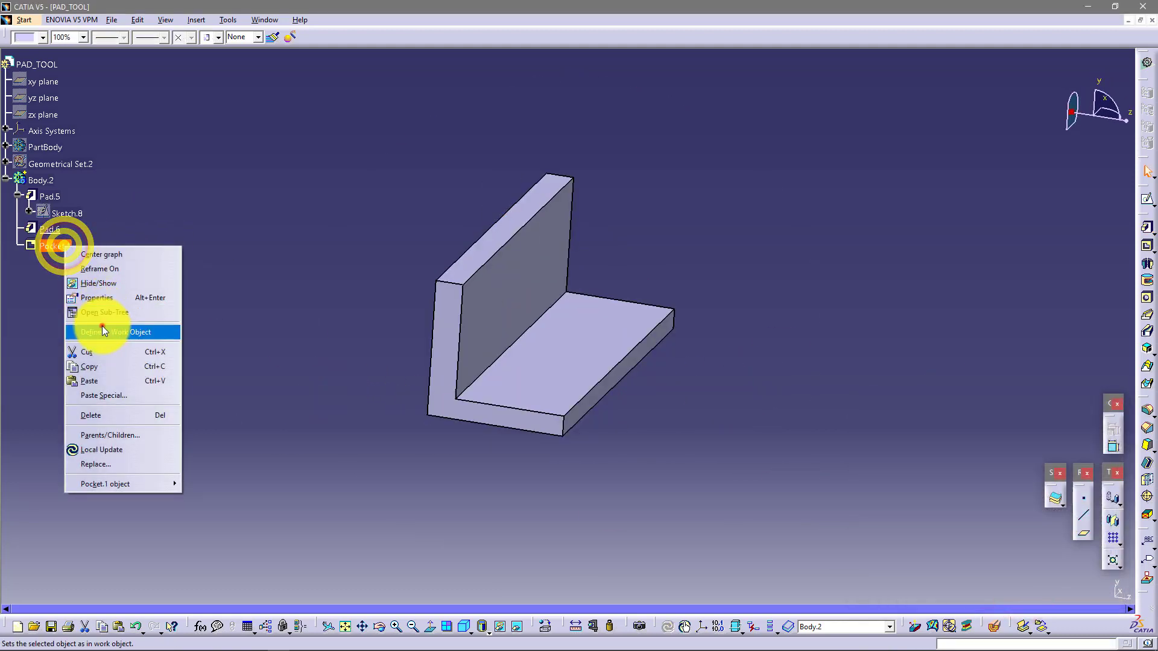
{"action": "left_click", "coordinate": [102, 329]}
{"action": "left_click", "coordinate": [229, 295]}
{"action": "mouse_move", "coordinate": [269, 294]}
{"action": "middle_mouse_down"}
{"action": "mouse_move", "coordinate": [444, 348]}
{"action": "mouse_move", "coordinate": [551, 279]}
{"action": "mouse_move", "coordinate": [524, 297]}
{"action": "middle_mouse_up"}
Show Sketch.8 and examine its single line against both sides of the L-shaped solid.
{"action": "right_click", "coordinate": [67, 212]}
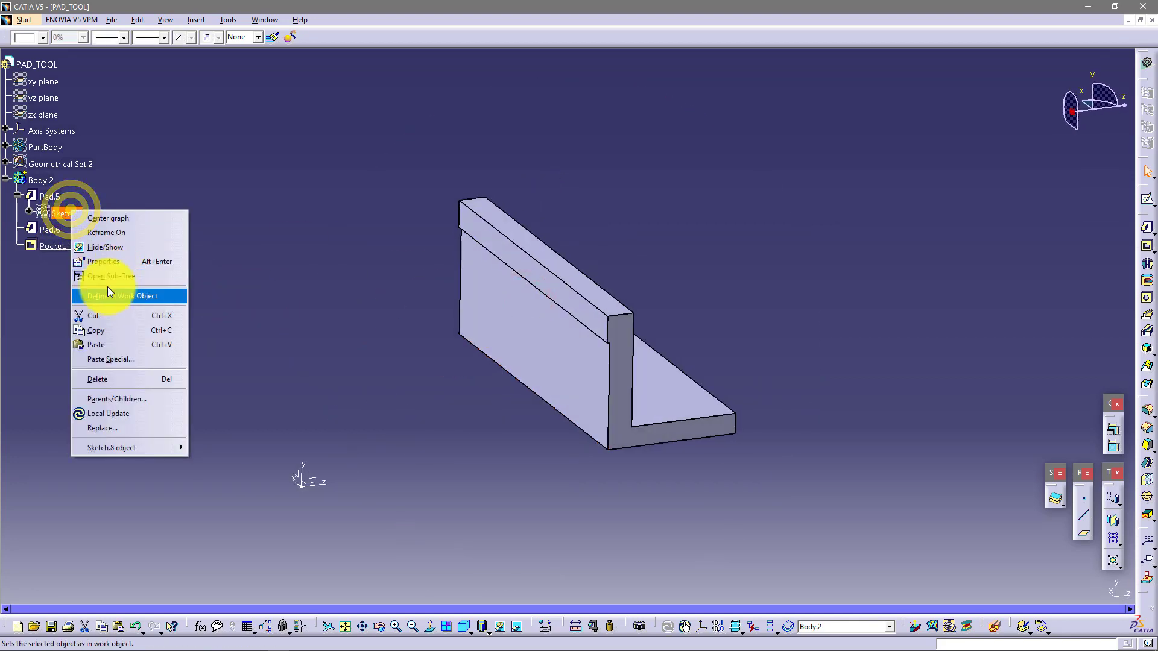
{"action": "left_click", "coordinate": [110, 248]}
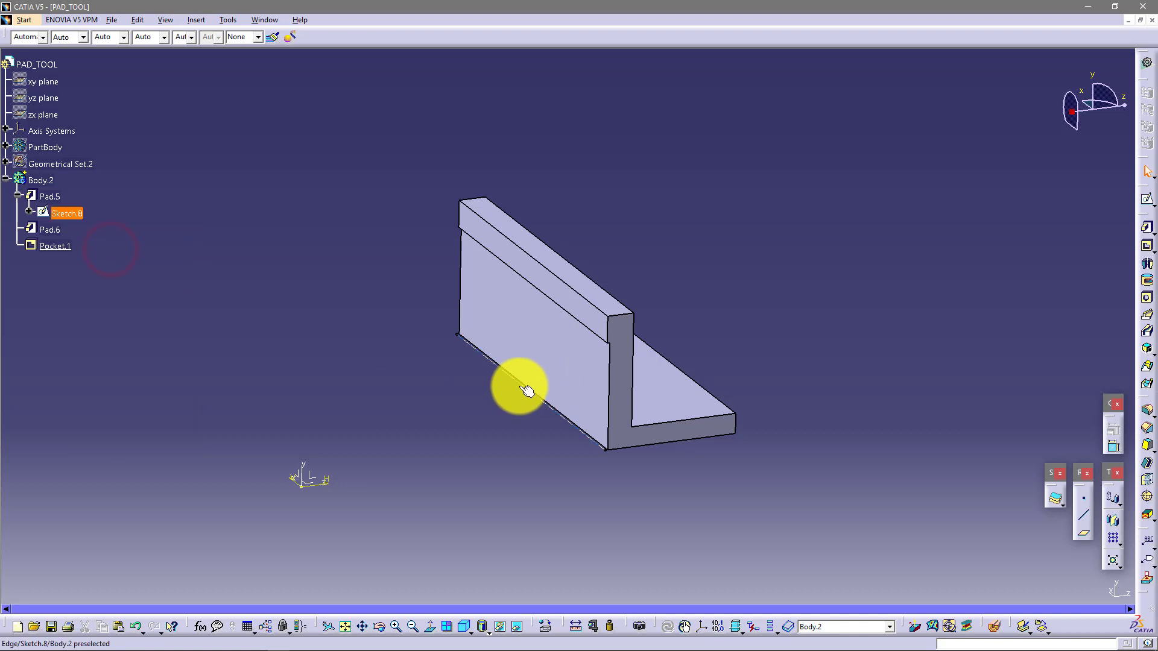
{"action": "left_click", "coordinate": [522, 382]}
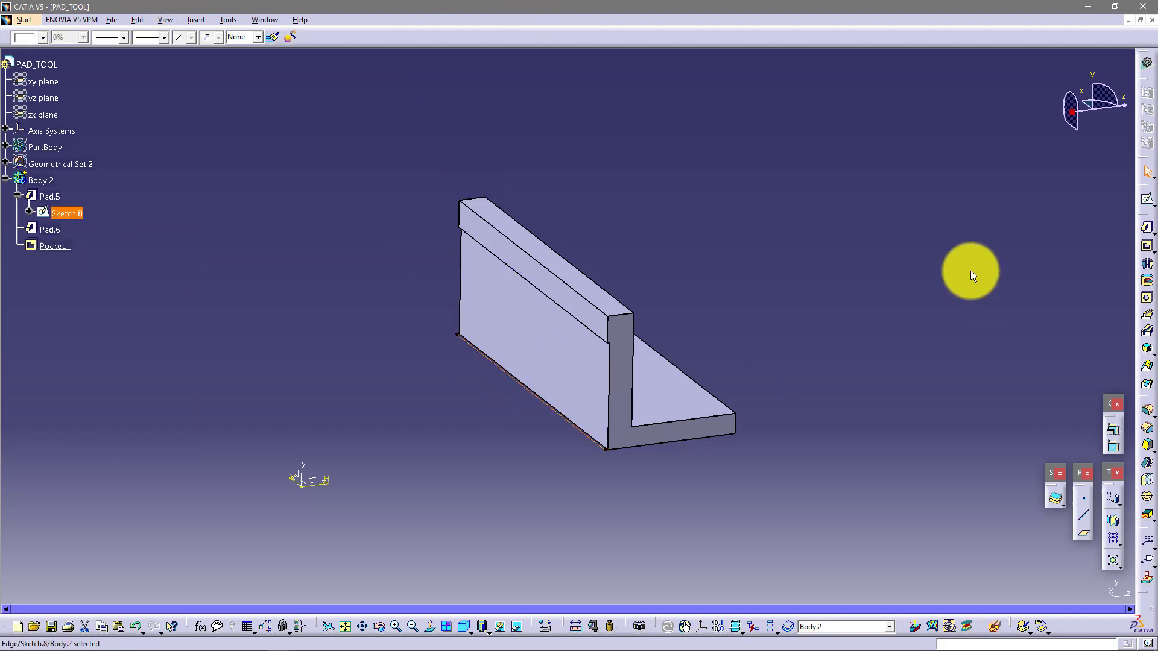
{"action": "middle_click_drag", "start_coordinate": [798, 338], "coordinate": [690, 394]}
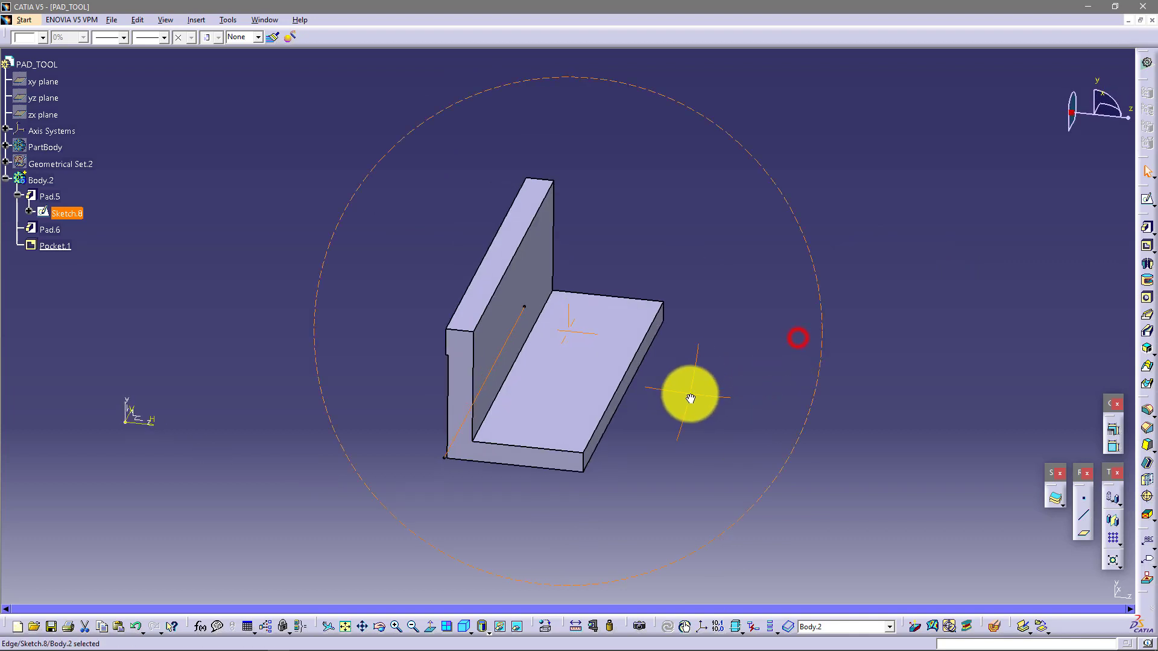
{"action": "middle_click_drag", "start_coordinate": [560, 417], "coordinate": [584, 366]}
{"action": "left_click", "coordinate": [569, 357]}
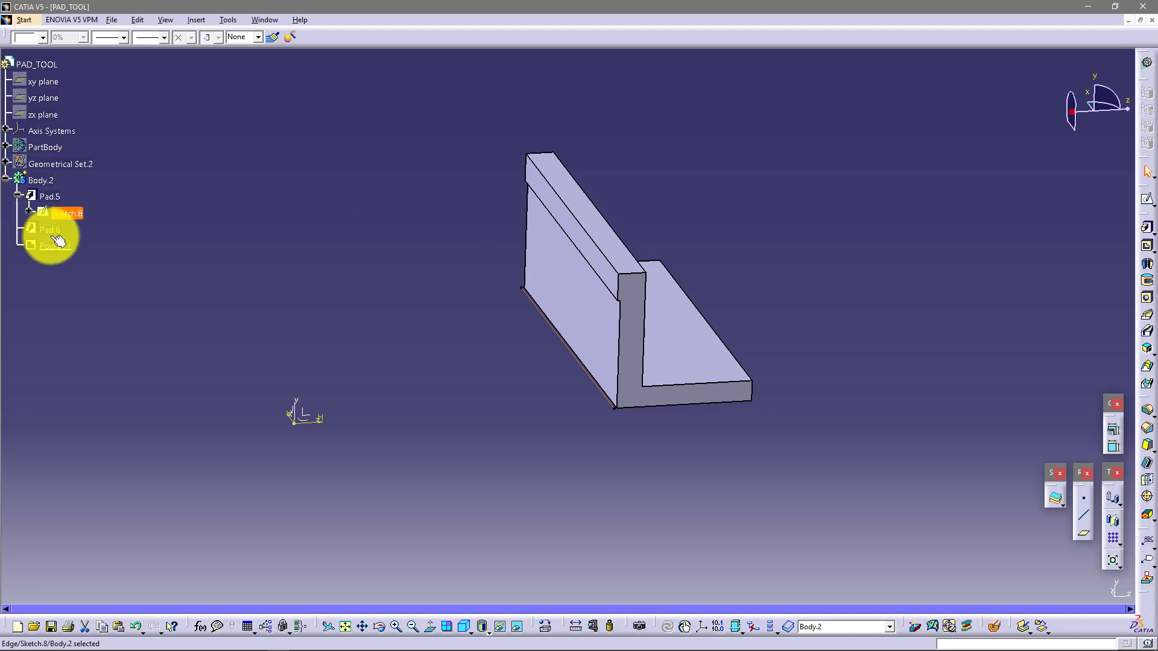
{"action": "left_click", "coordinate": [121, 207]}
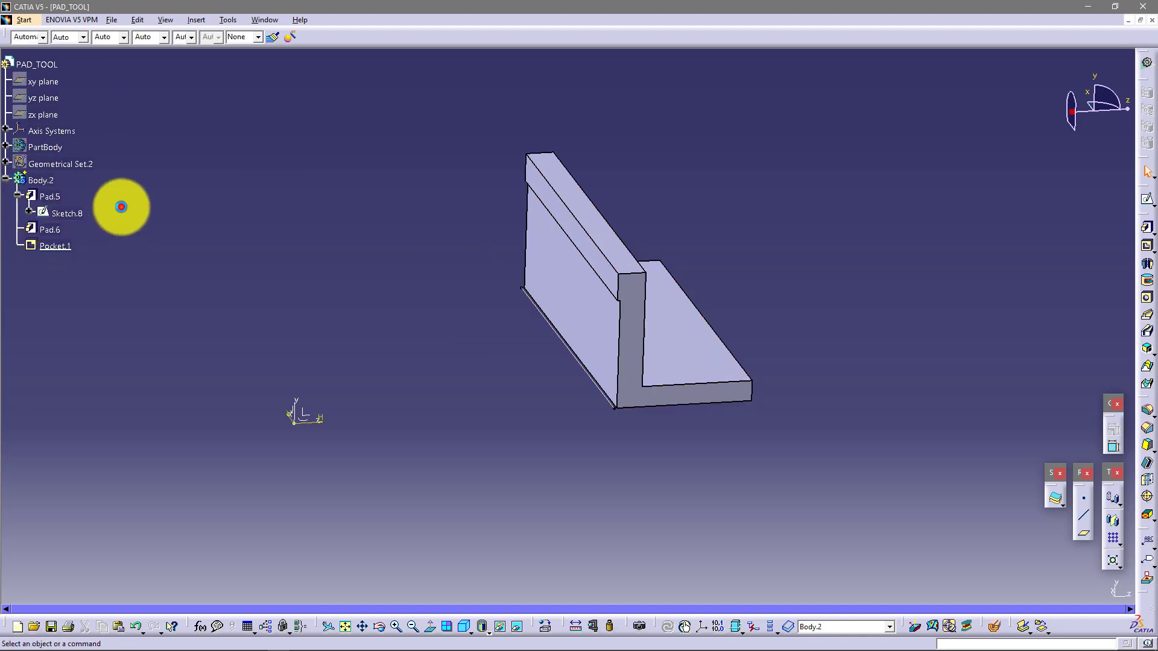
Edit Sketch.8 by moving both endpoints of the line so that it slopes, and exit the sketch to update the solid.
{"action": "left_click", "coordinate": [72, 214]}
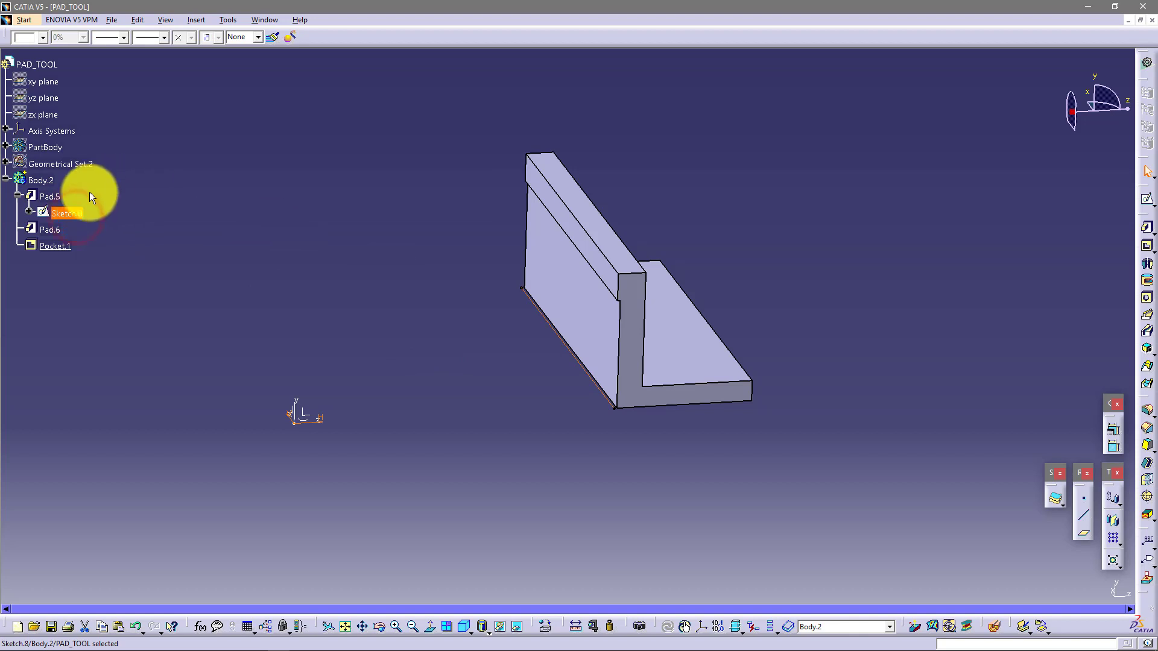
{"action": "double_click", "coordinate": [71, 213]}
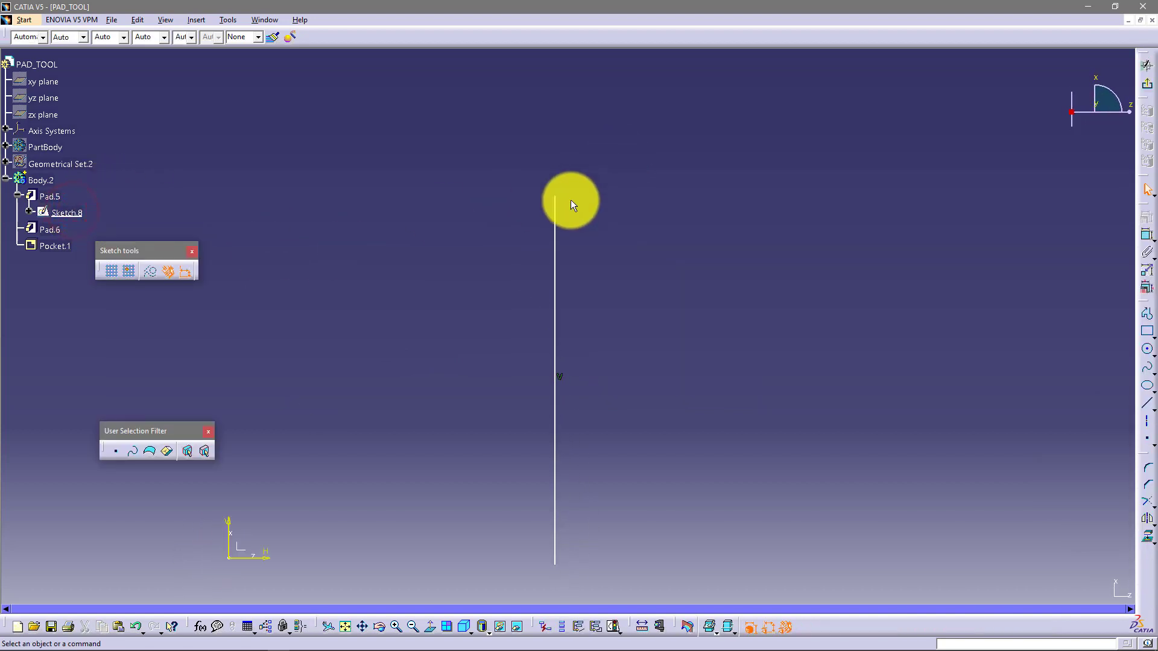
{"action": "mouse_move", "coordinate": [556, 195]}
{"action": "left_mouse_down"}
{"action": "mouse_move", "coordinate": [558, 121]}
{"action": "mouse_move", "coordinate": [807, 173]}
{"action": "mouse_move", "coordinate": [692, 139]}
{"action": "left_mouse_up"}
{"action": "left_click", "coordinate": [735, 285]}
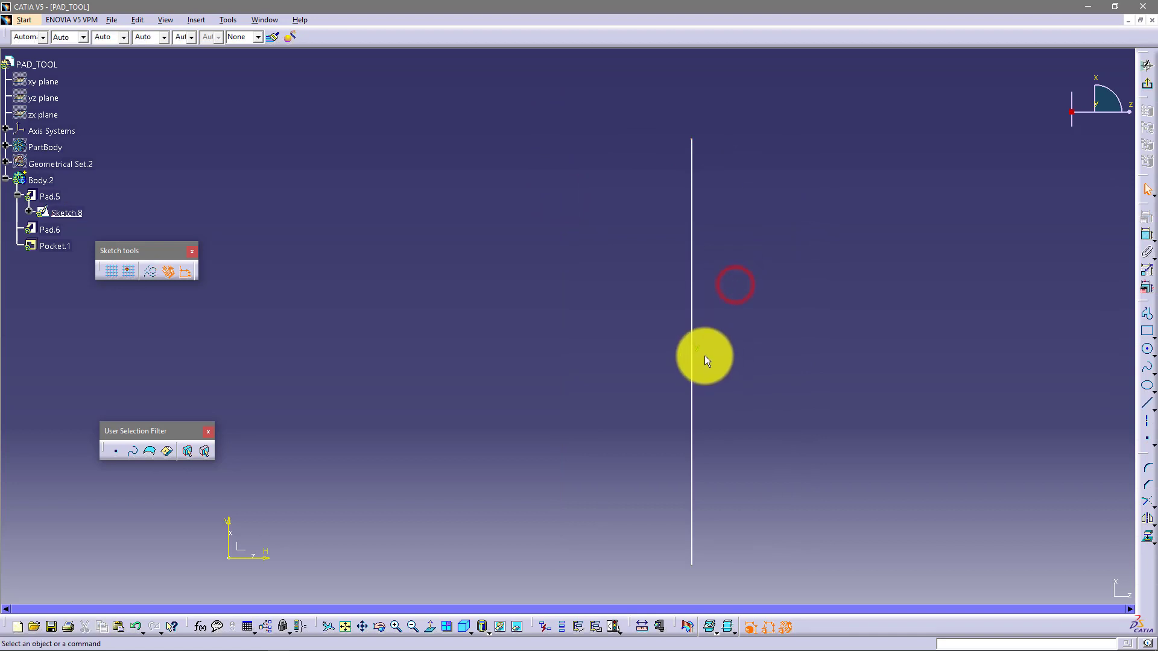
{"action": "left_click", "coordinate": [698, 353]}
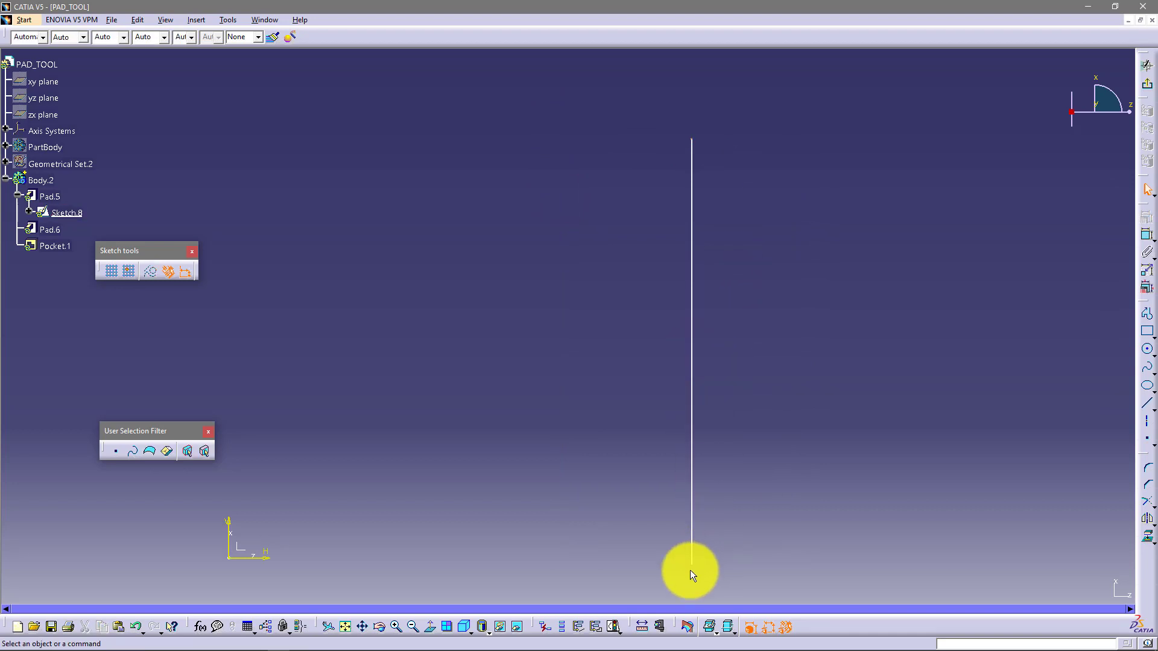
{"action": "mouse_move", "coordinate": [691, 567]}
{"action": "left_mouse_down"}
{"action": "mouse_move", "coordinate": [460, 408]}
{"action": "mouse_move", "coordinate": [383, 396]}
{"action": "mouse_move", "coordinate": [387, 263]}
{"action": "left_mouse_up"}
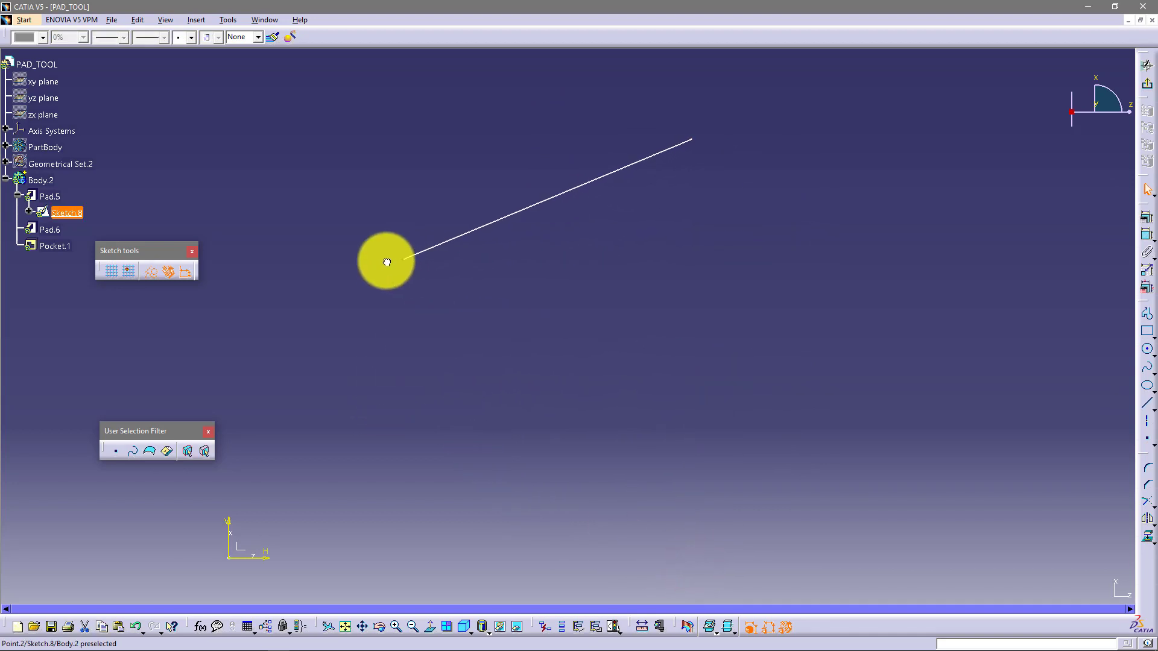
{"action": "left_click", "coordinate": [1146, 85]}
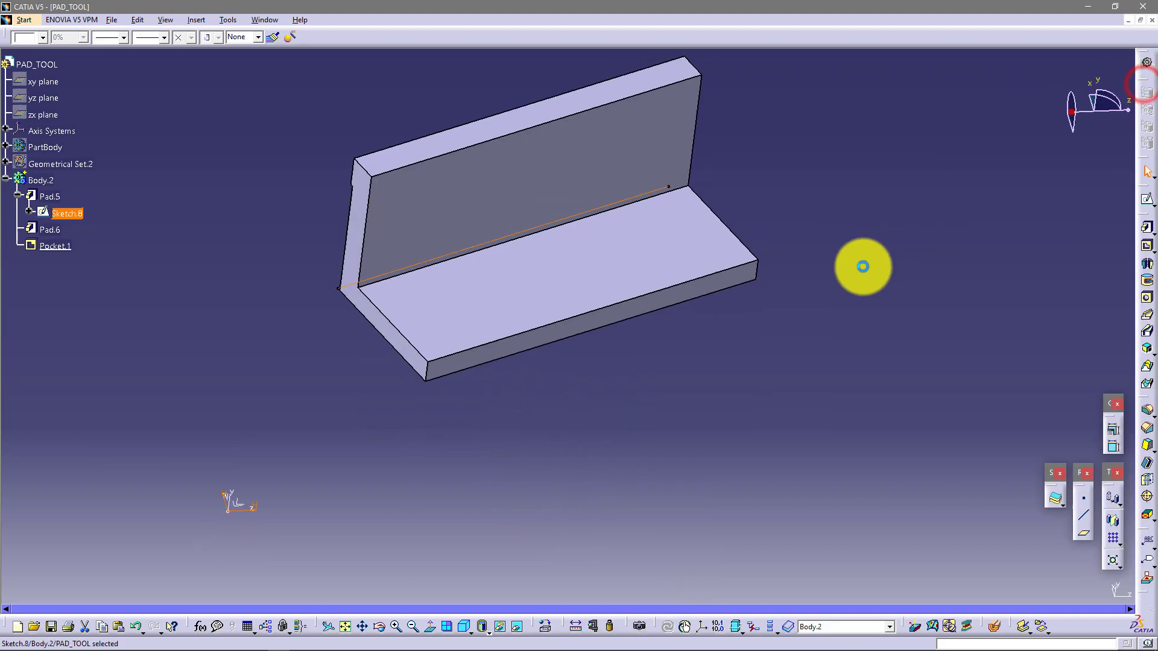
{"action": "middle_click_drag", "start_coordinate": [862, 266], "coordinate": [540, 229]}
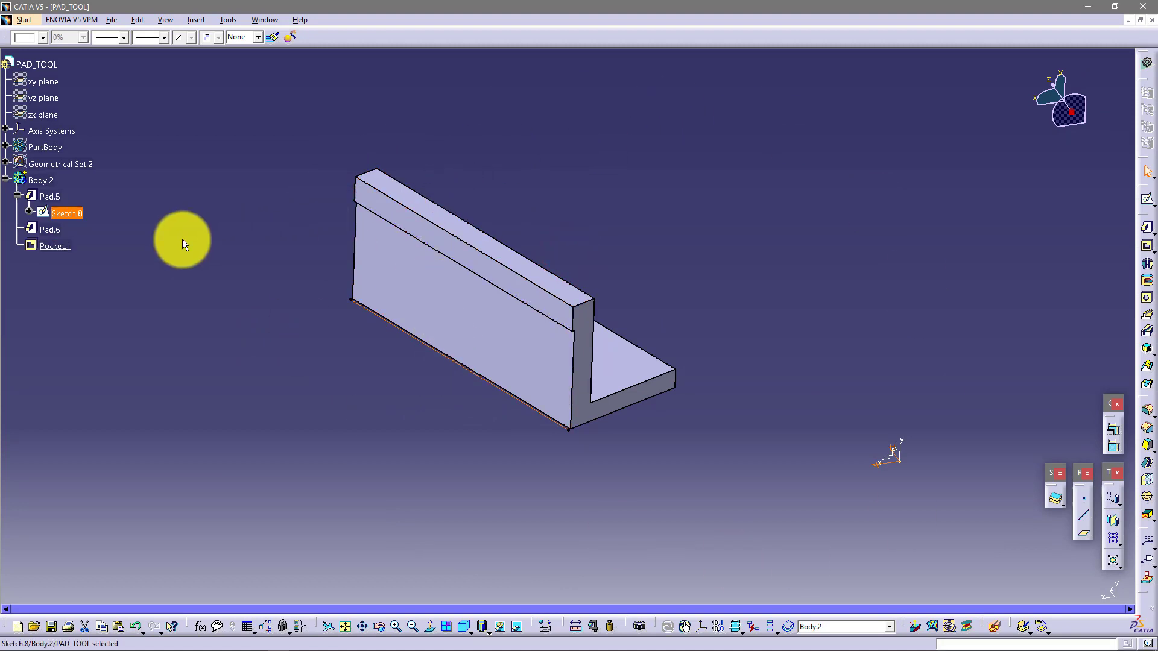
Collapse the Pad.5 branch and inspect the updated L-shaped solid and its pocket from several angles.
{"action": "left_click", "coordinate": [17, 196]}
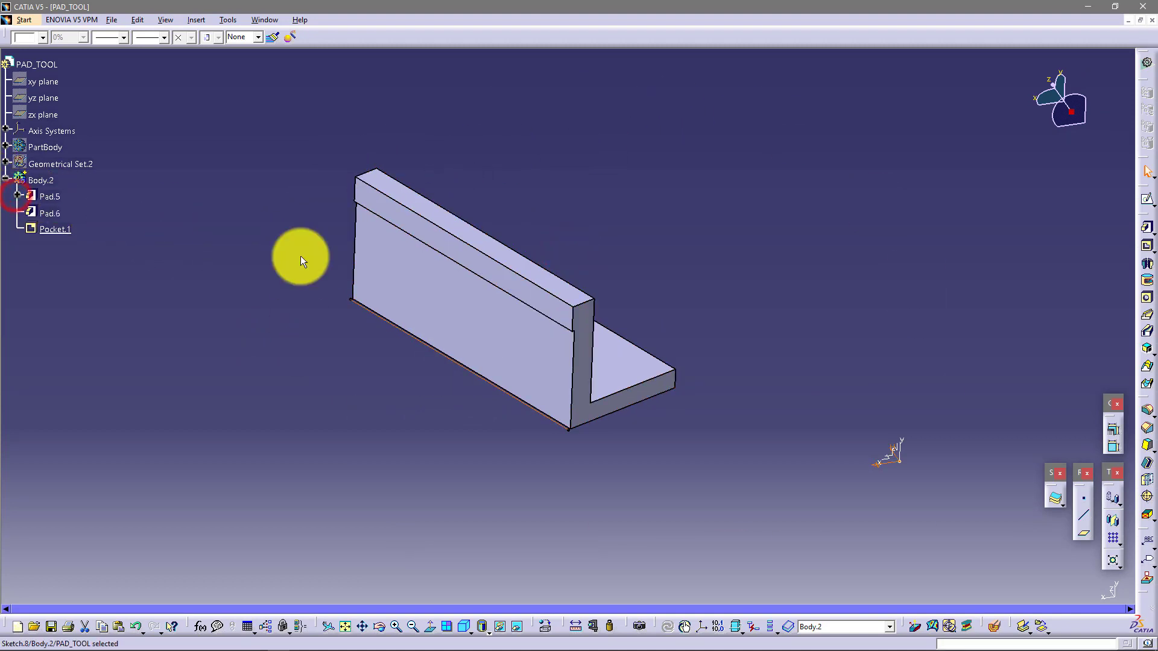
{"action": "middle_click_drag", "start_coordinate": [301, 256], "coordinate": [571, 212]}
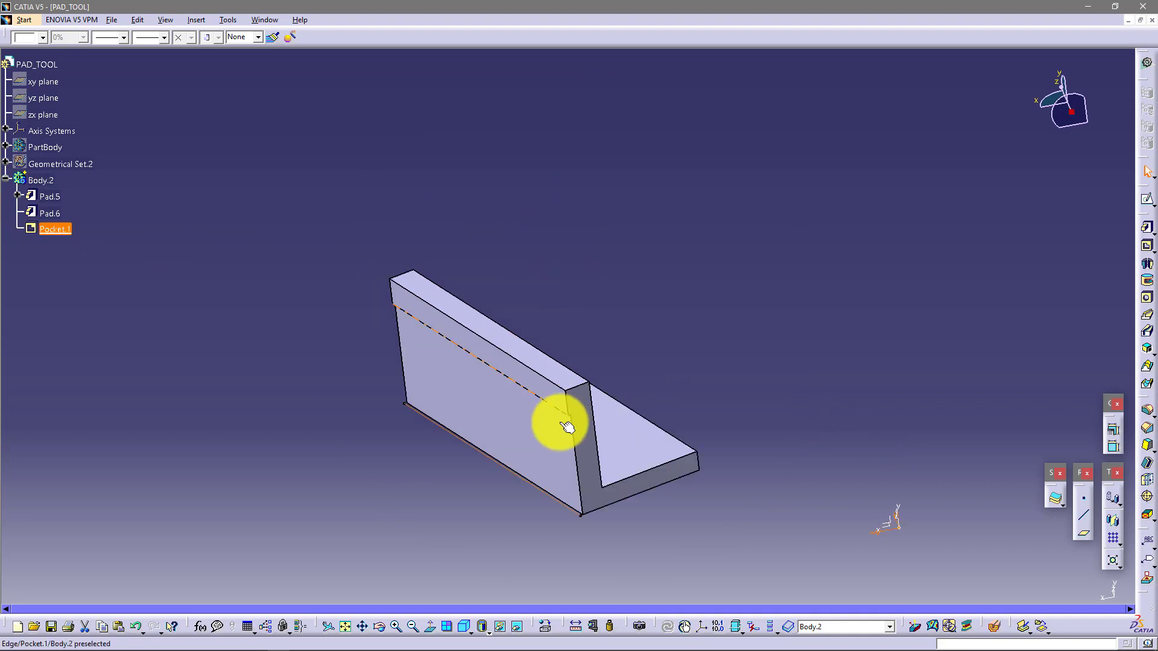
{"action": "mouse_move", "coordinate": [522, 429]}
{"action": "middle_mouse_down"}
{"action": "mouse_move", "coordinate": [491, 372]}
{"action": "mouse_move", "coordinate": [507, 329]}
{"action": "mouse_move", "coordinate": [537, 324]}
{"action": "middle_mouse_up"}
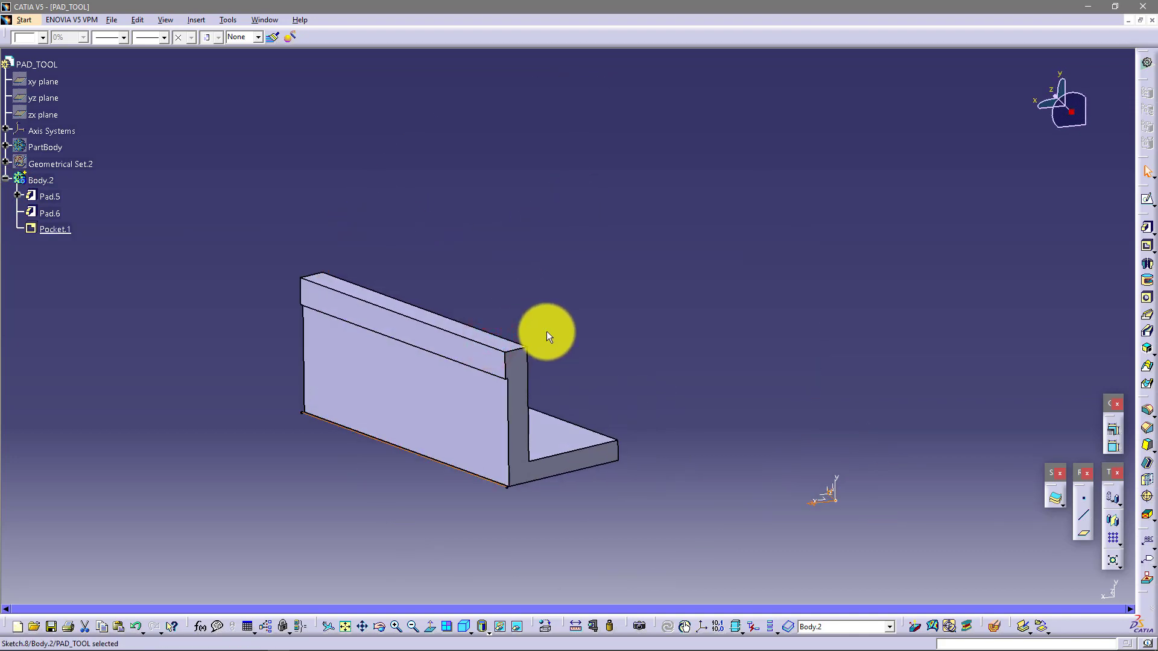